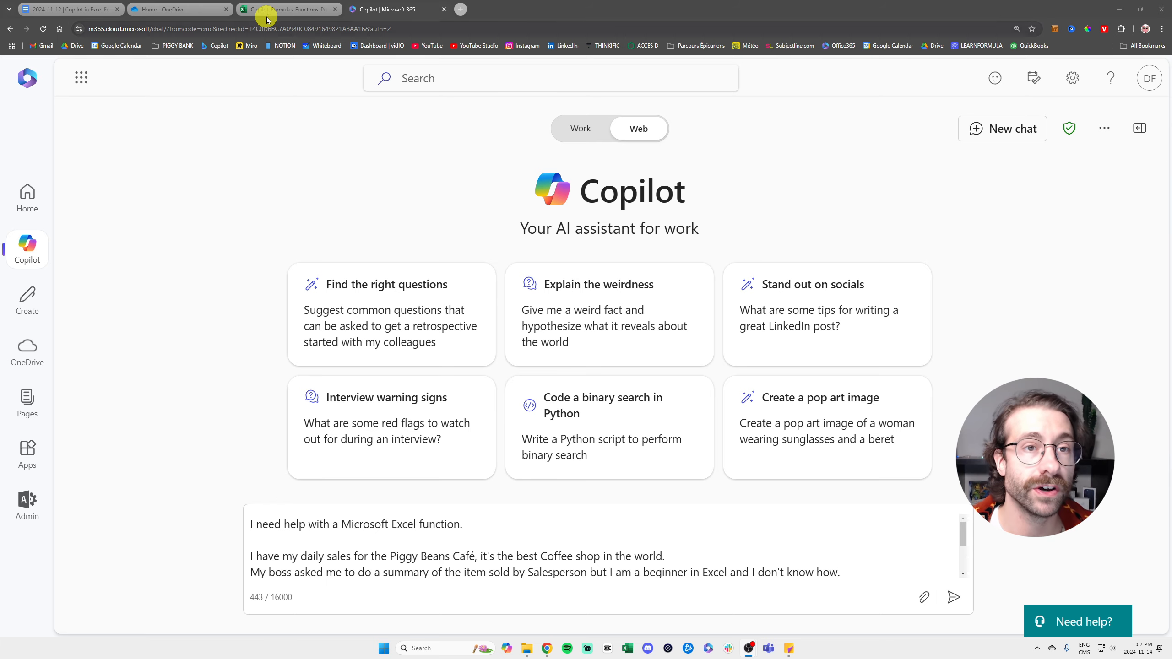
Step: Switch to the Copilot_Formulas_Functions_Pre_Filled workbook and examine the Daily Sales table and the salespeople in the Summary table
{"action": "left_click", "coordinate": [270, 12]}
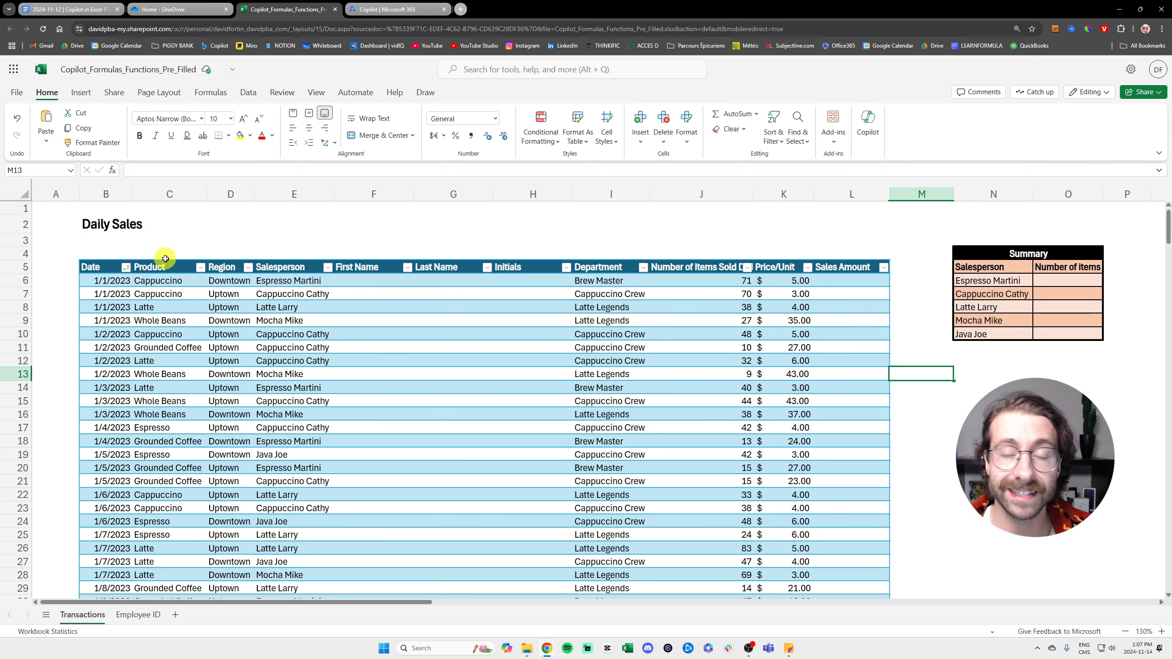
{"action": "left_click_drag", "start_coordinate": [994, 252], "coordinate": [1069, 335]}
{"action": "left_click", "coordinate": [973, 379]}
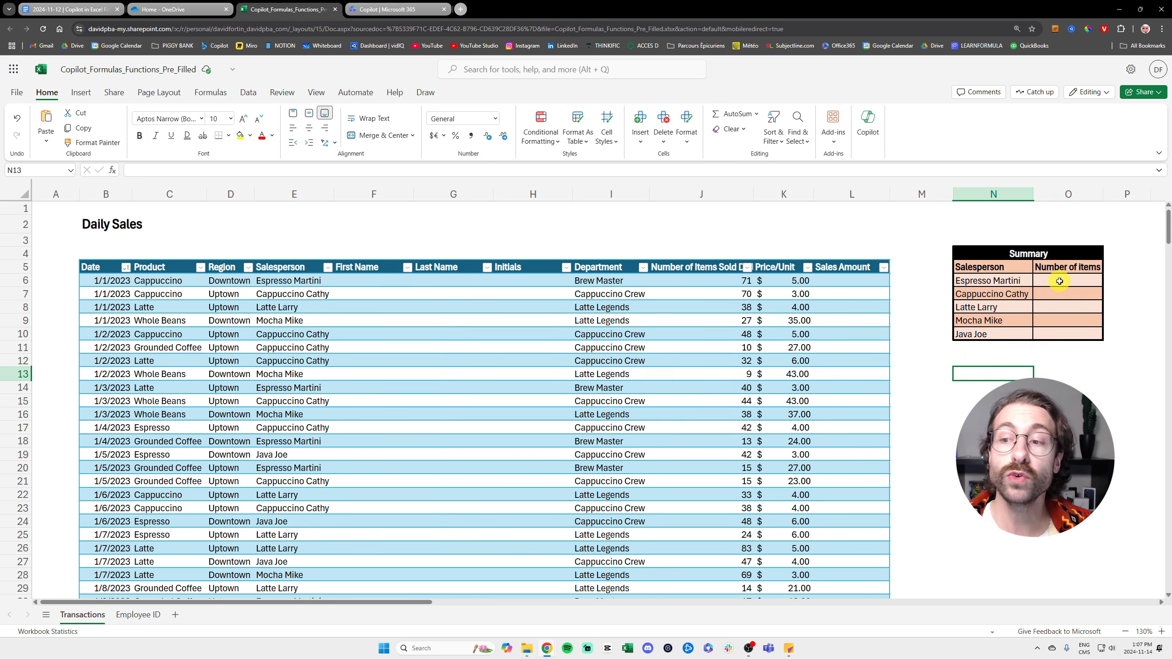
{"action": "left_click_drag", "start_coordinate": [1019, 282], "coordinate": [1019, 335]}
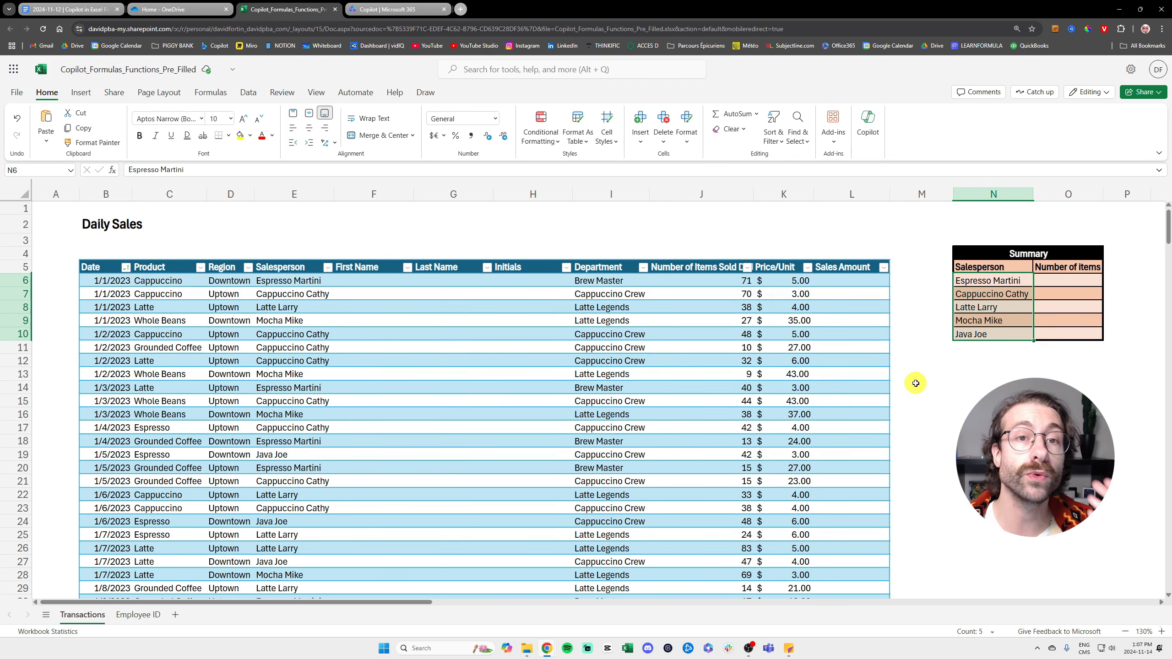
Step: View the standalone copilot.microsoft.com page and return to the Microsoft 365 Copilot chat
{"action": "left_click", "coordinate": [405, 10]}
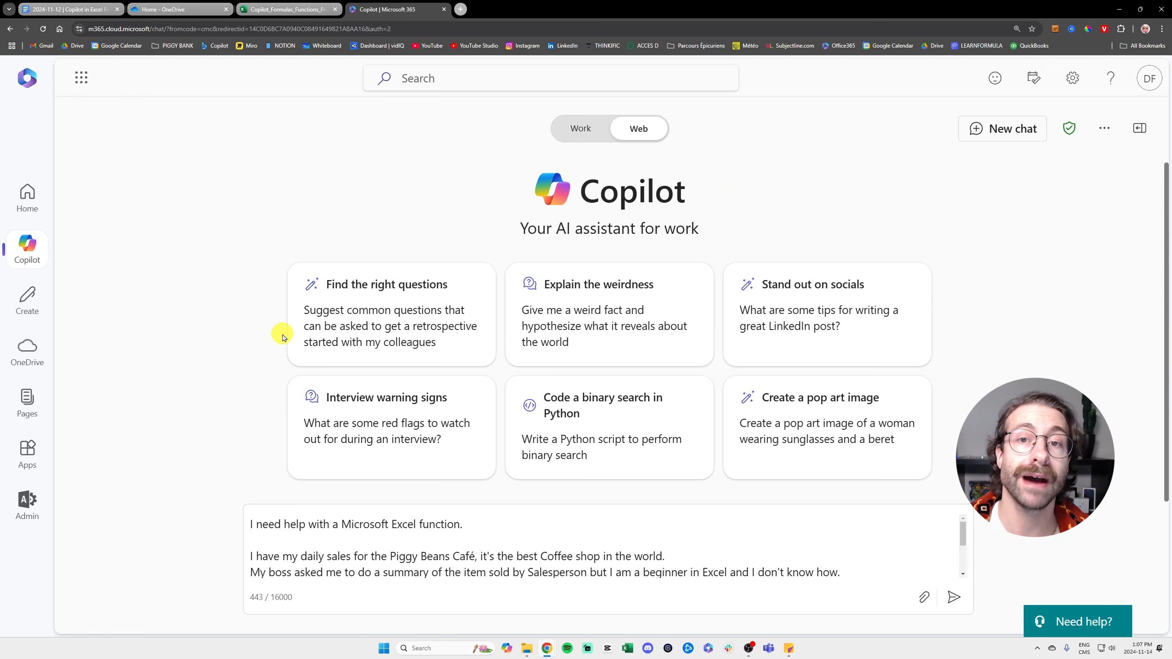
{"action": "key", "text": "alt+Tab"}
{"action": "left_click", "coordinate": [836, 243]}
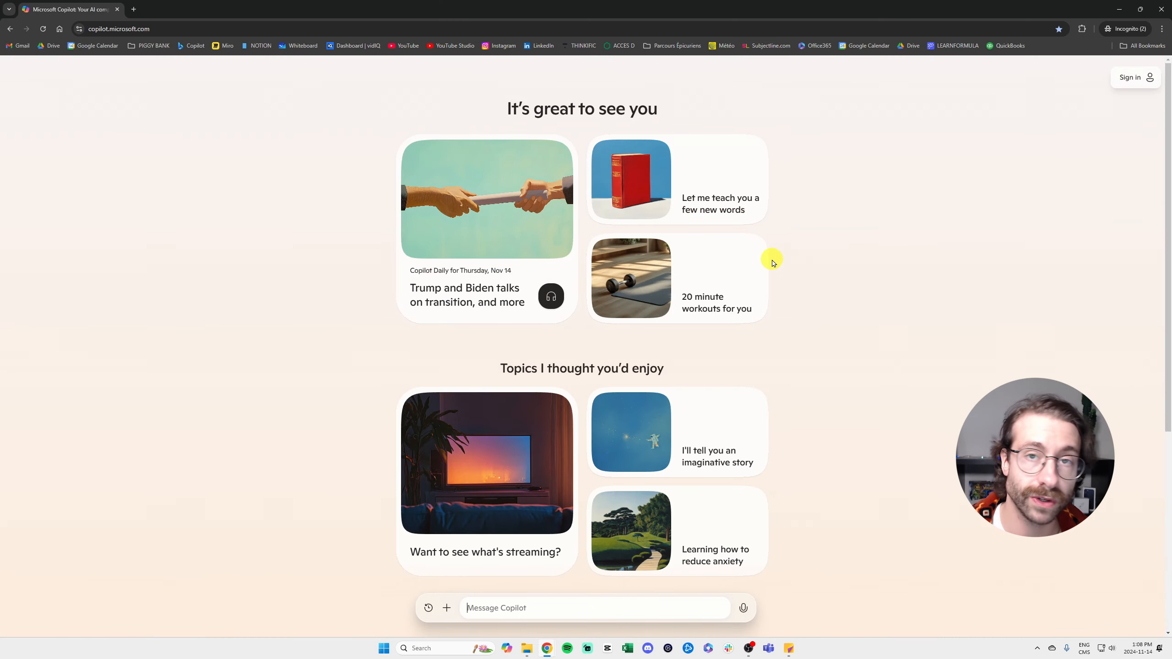
{"action": "key", "text": "alt+Tab"}
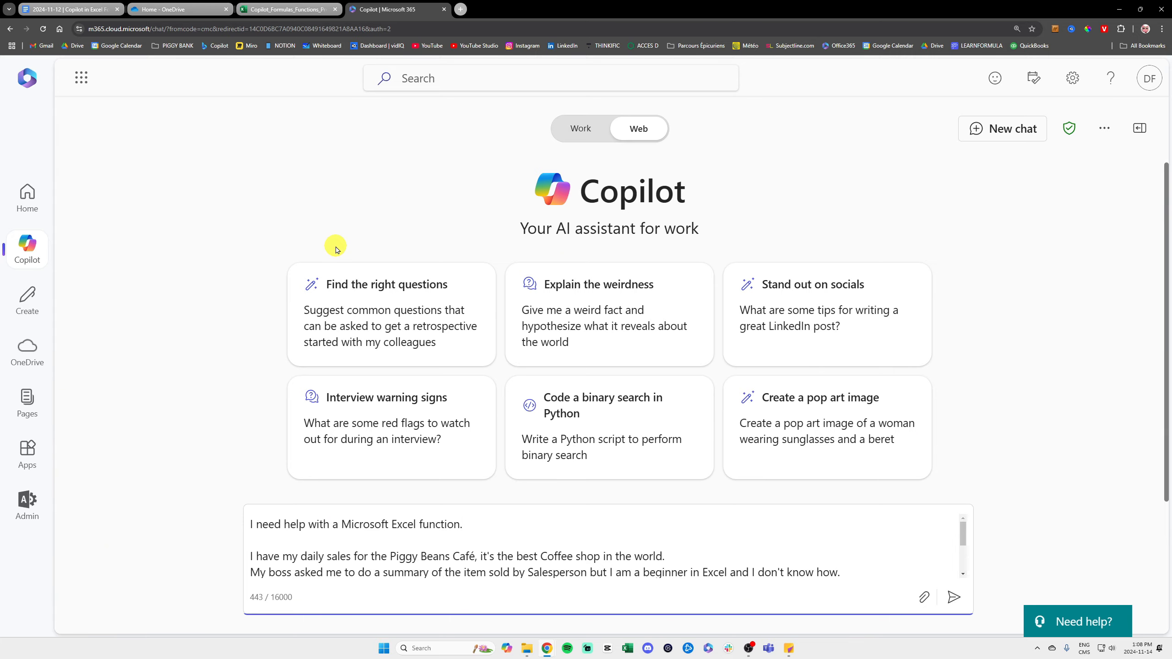
Step: Read through the drafted Copilot prompt asking for an Excel function that summarises items sold by salesperson
{"action": "left_click_drag", "start_coordinate": [249, 523], "coordinate": [458, 523]}
{"action": "left_click", "coordinate": [458, 522]}
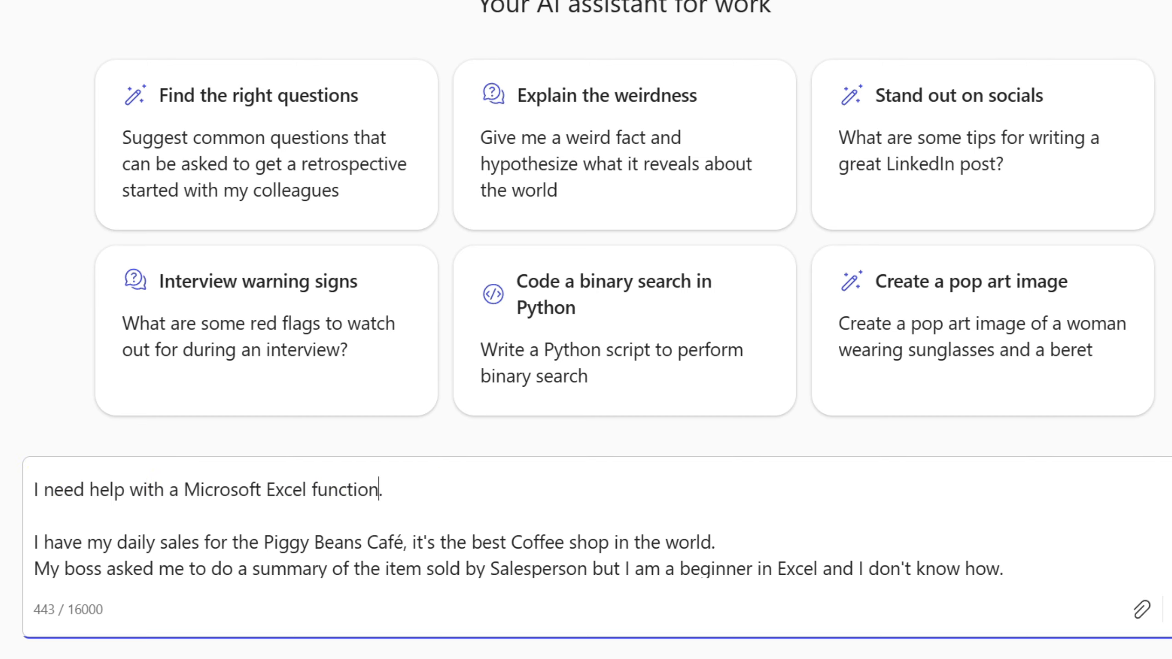
{"action": "scroll", "coordinate": [597, 526], "scroll_direction": "down", "scroll_amount": 1}
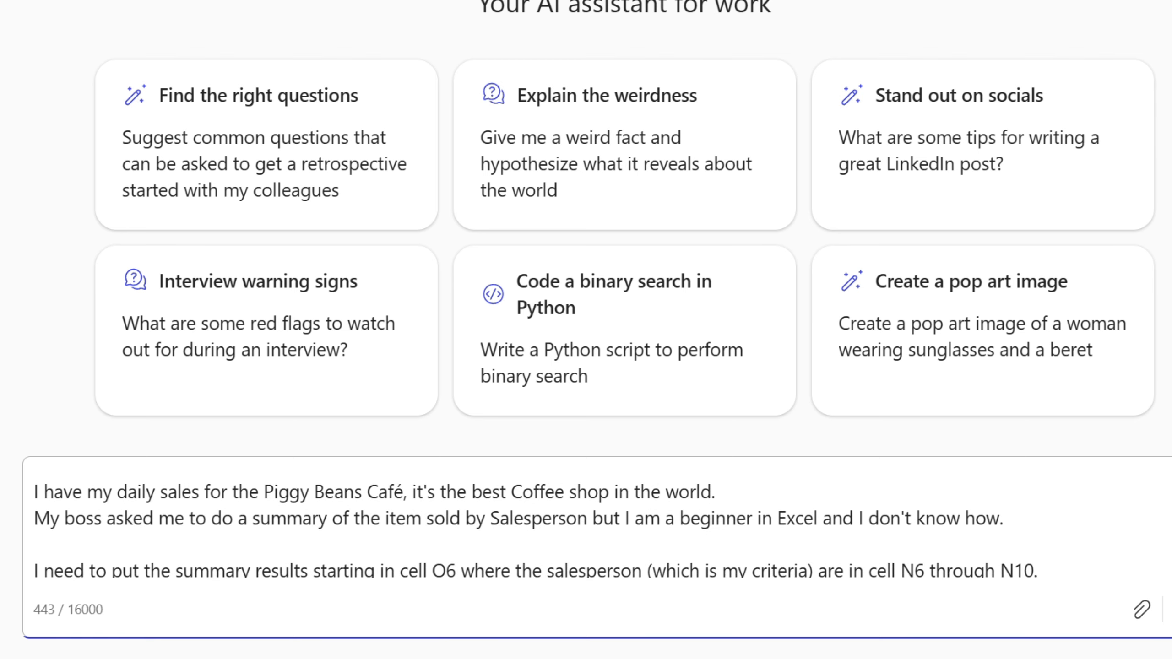
{"action": "scroll", "coordinate": [597, 527], "scroll_direction": "down", "scroll_amount": 1}
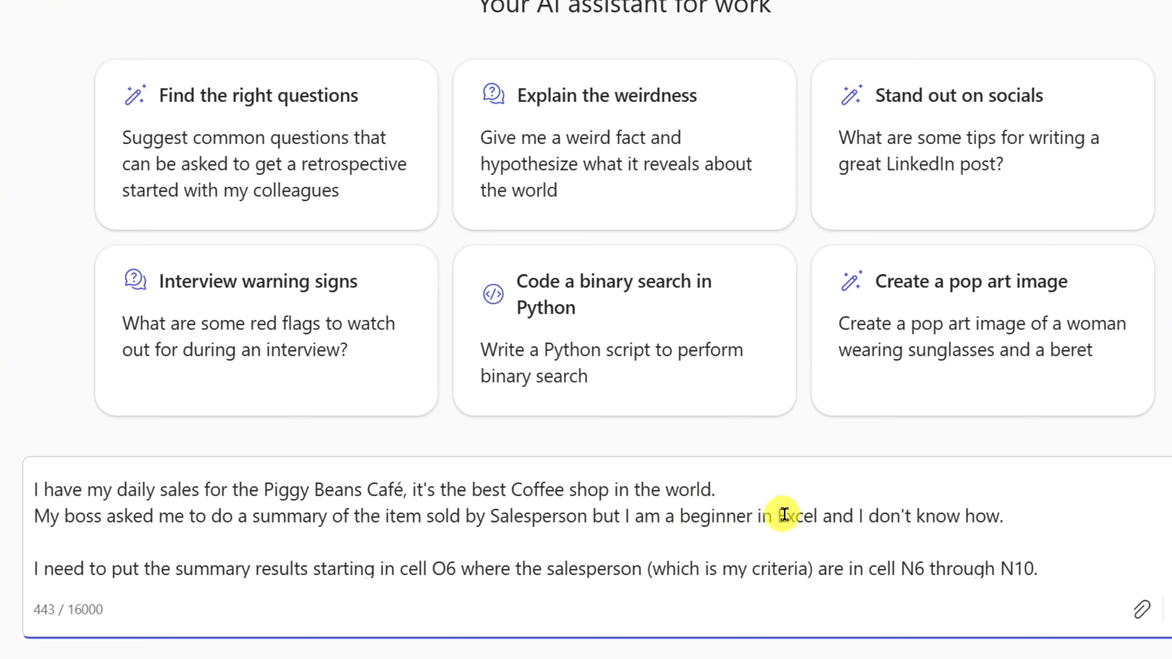
{"action": "scroll", "coordinate": [34, 515], "scroll_direction": "down", "scroll_amount": 1}
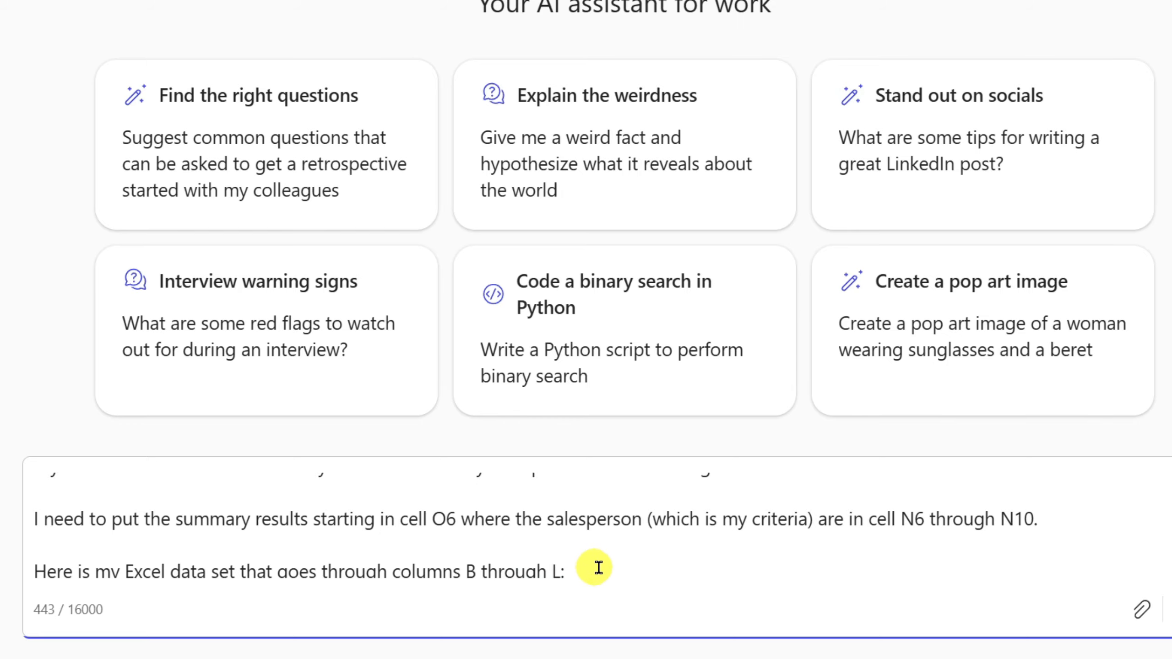
{"action": "left_click_drag", "start_coordinate": [1171, 545], "coordinate": [1171, 556]}
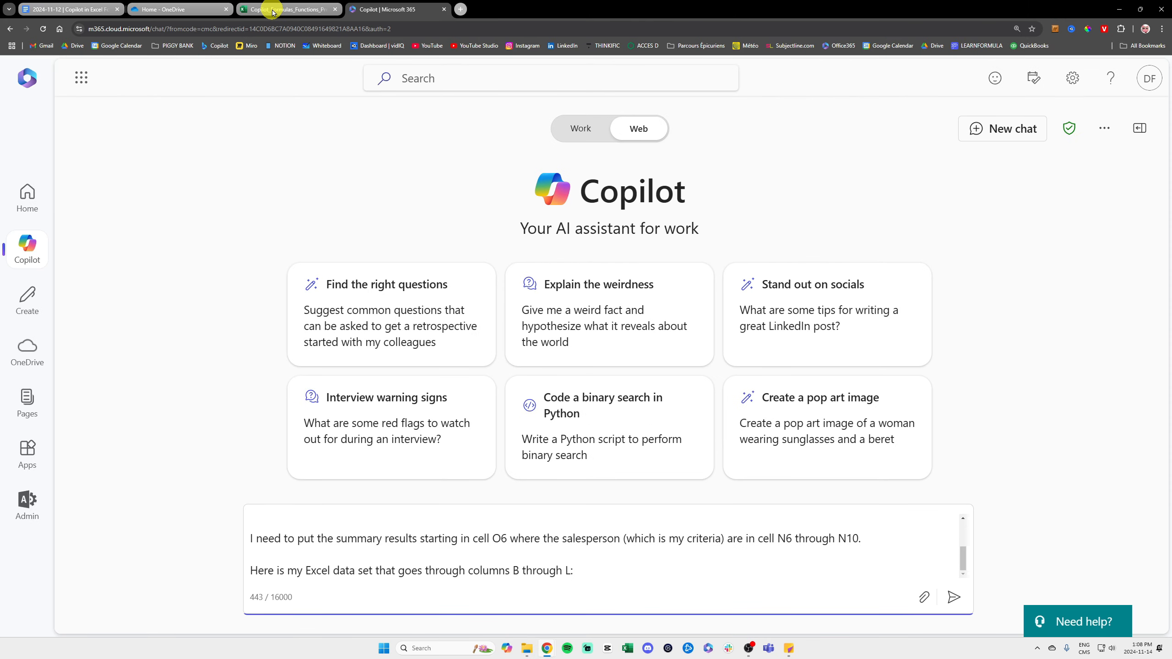
Step: Copy the Daily Sales headers and first five rows (B5:L10) from Excel to the end of the Copilot prompt and send it
{"action": "left_click", "coordinate": [276, 9]}
{"action": "left_click_drag", "start_coordinate": [107, 268], "coordinate": [845, 334]}
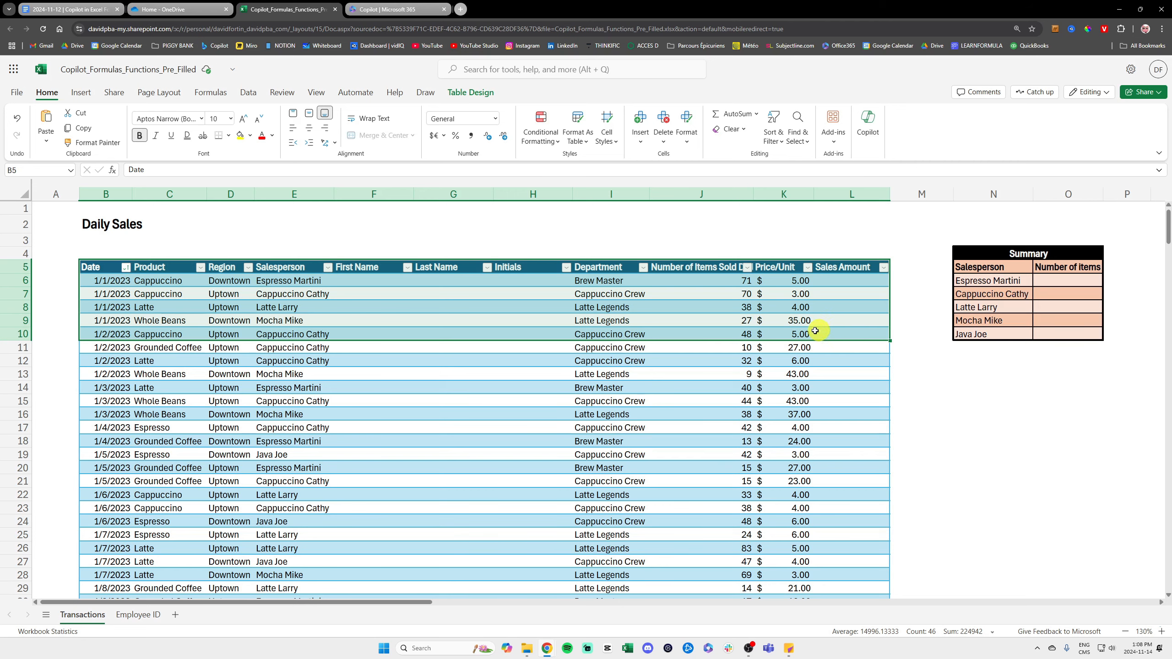
{"action": "key", "text": "ctrl+c"}
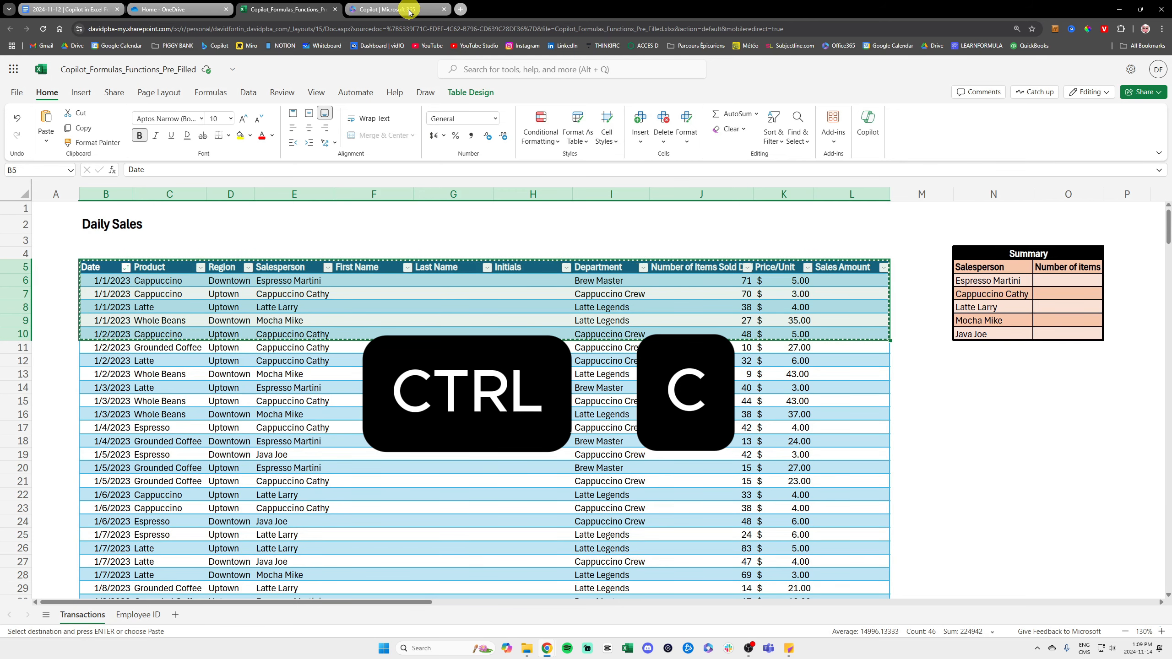
{"action": "left_click", "coordinate": [408, 11]}
{"action": "left_click", "coordinate": [609, 564]}
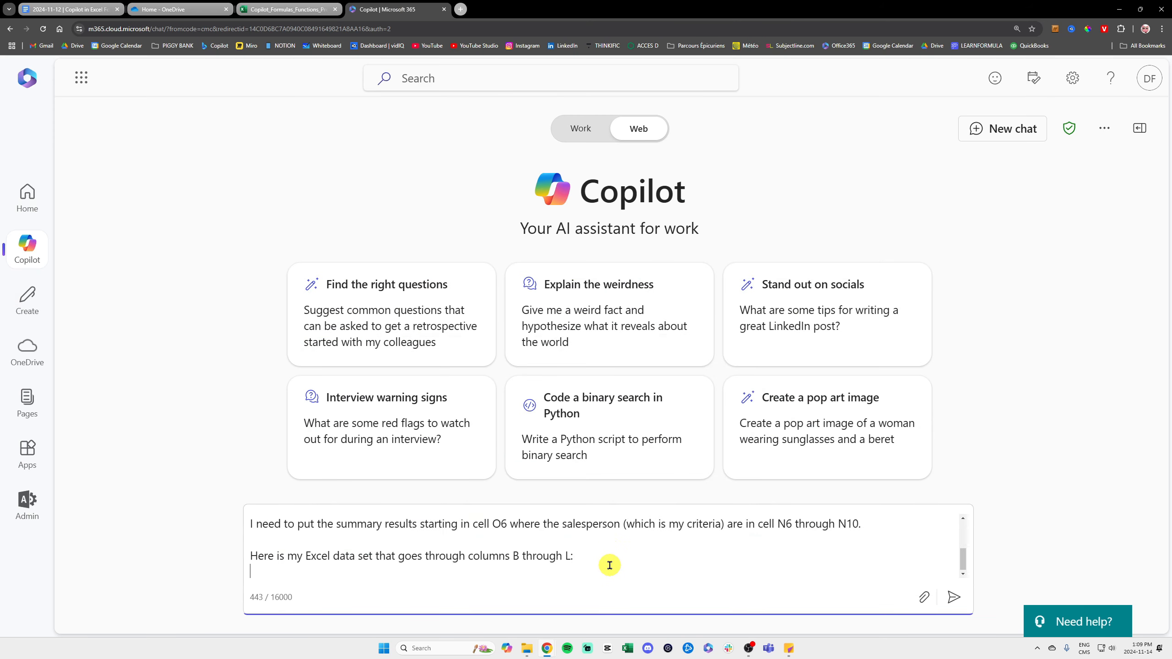
{"action": "key", "text": "ctrl+v"}
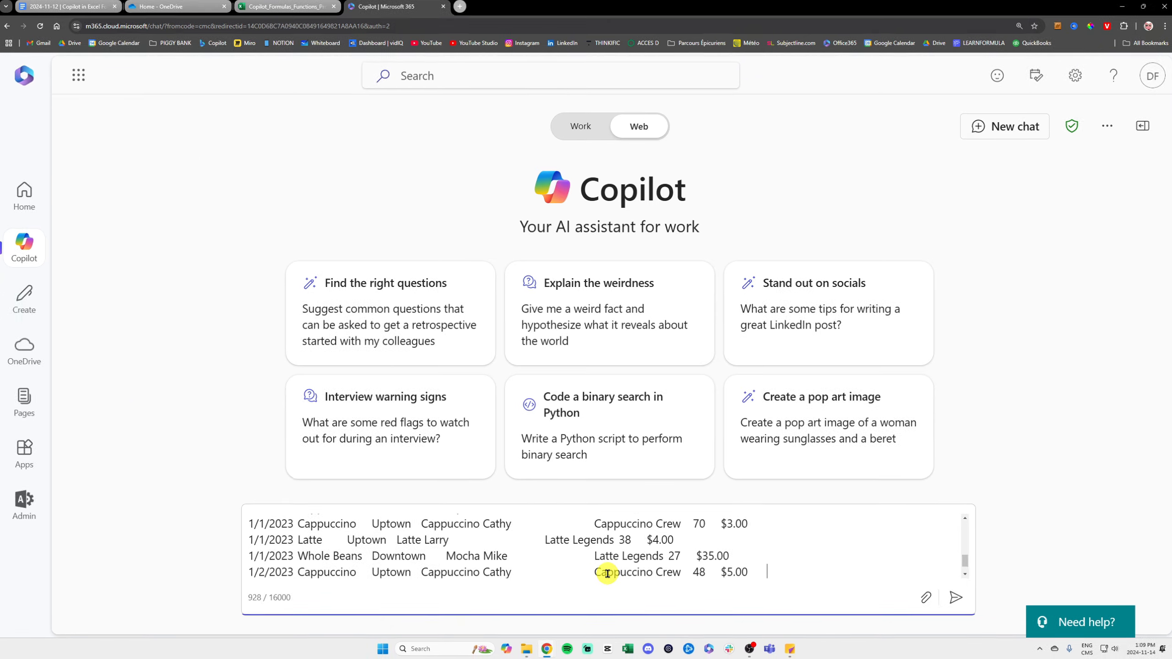
{"action": "left_click", "coordinate": [1064, 620]}
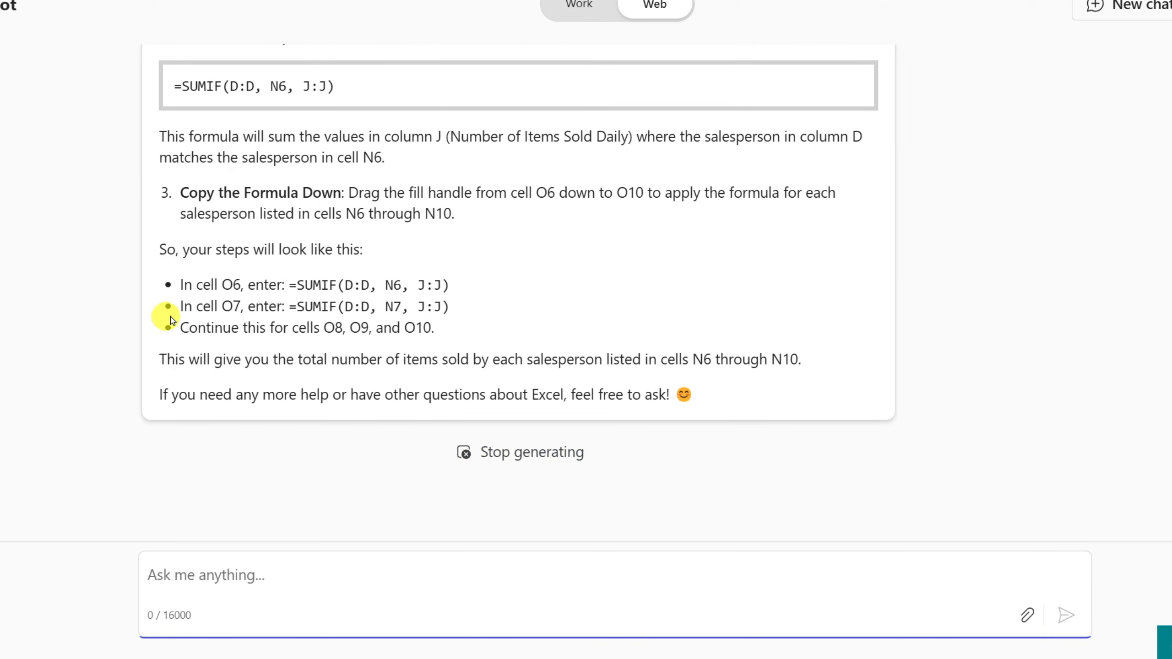
Step: Review the sent prompt, including the pasted sales data
{"action": "scroll", "coordinate": [258, 295], "scroll_direction": "up", "scroll_amount": 10}
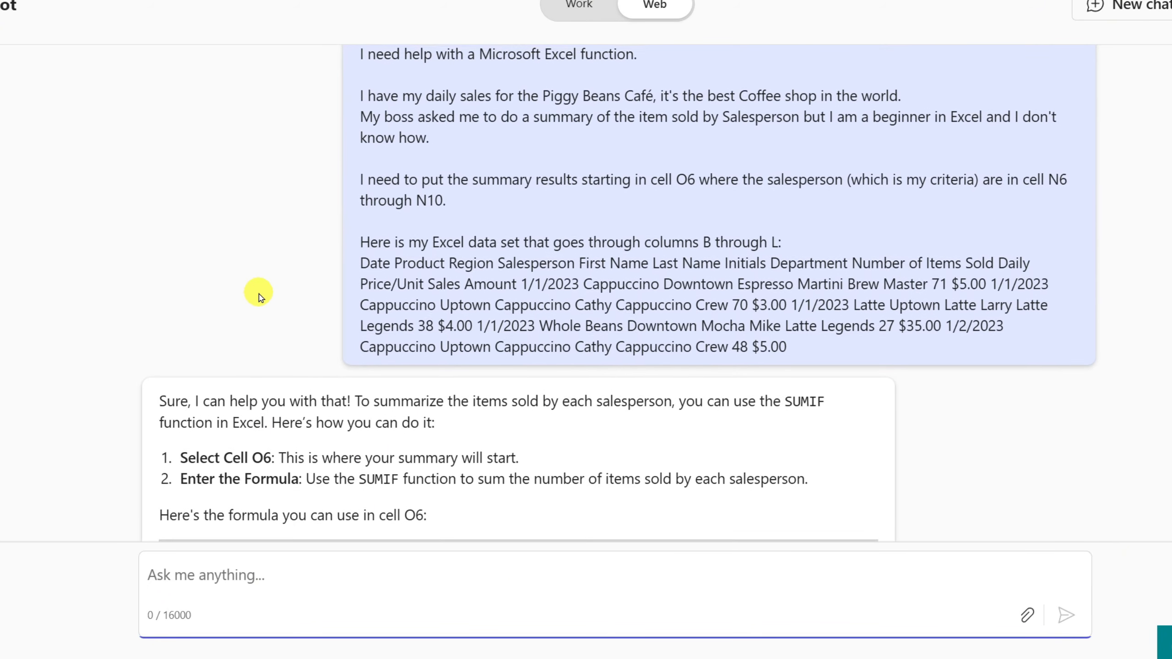
{"action": "scroll", "coordinate": [445, 161], "scroll_direction": "up", "scroll_amount": 3}
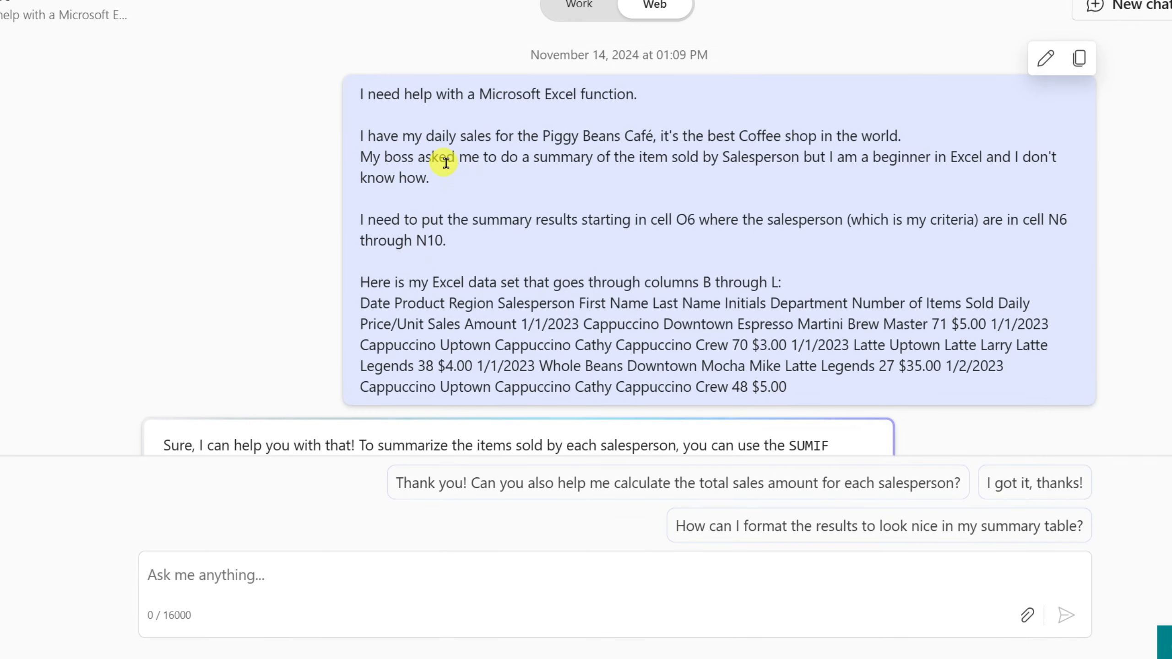
{"action": "left_click_drag", "start_coordinate": [366, 91], "coordinate": [816, 356]}
{"action": "left_click_drag", "start_coordinate": [802, 396], "coordinate": [783, 375]}
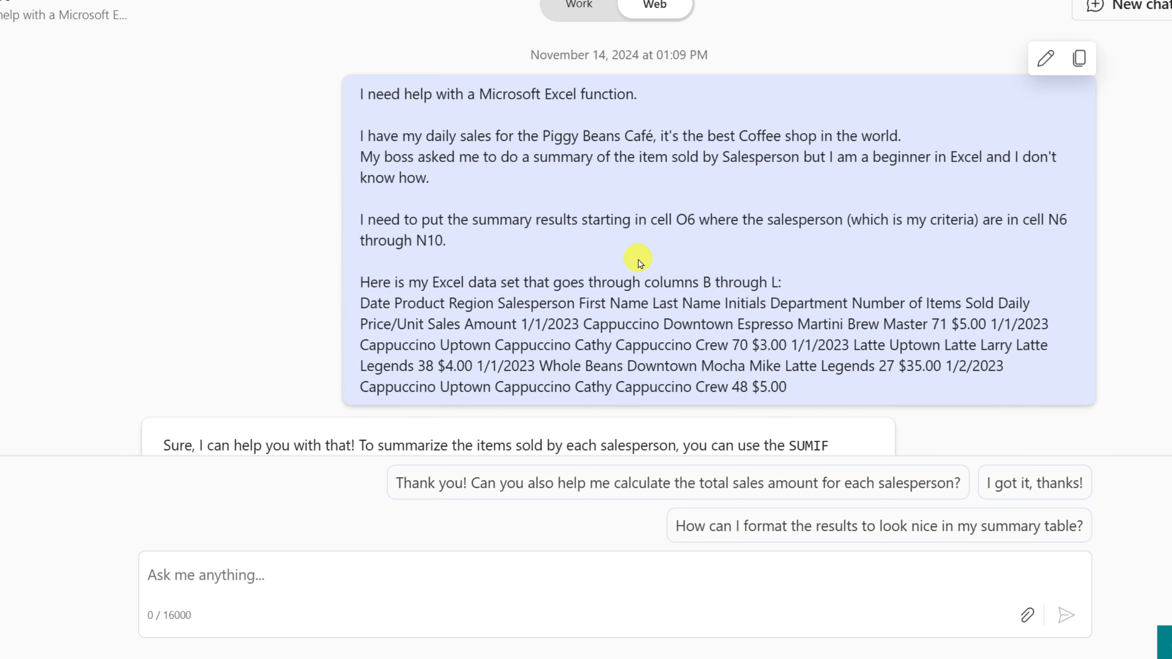
Step: Read the Copilot reply's instructions for summarising items sold with SUMIF in cell O6
{"action": "scroll", "coordinate": [638, 261], "scroll_direction": "down", "scroll_amount": 5}
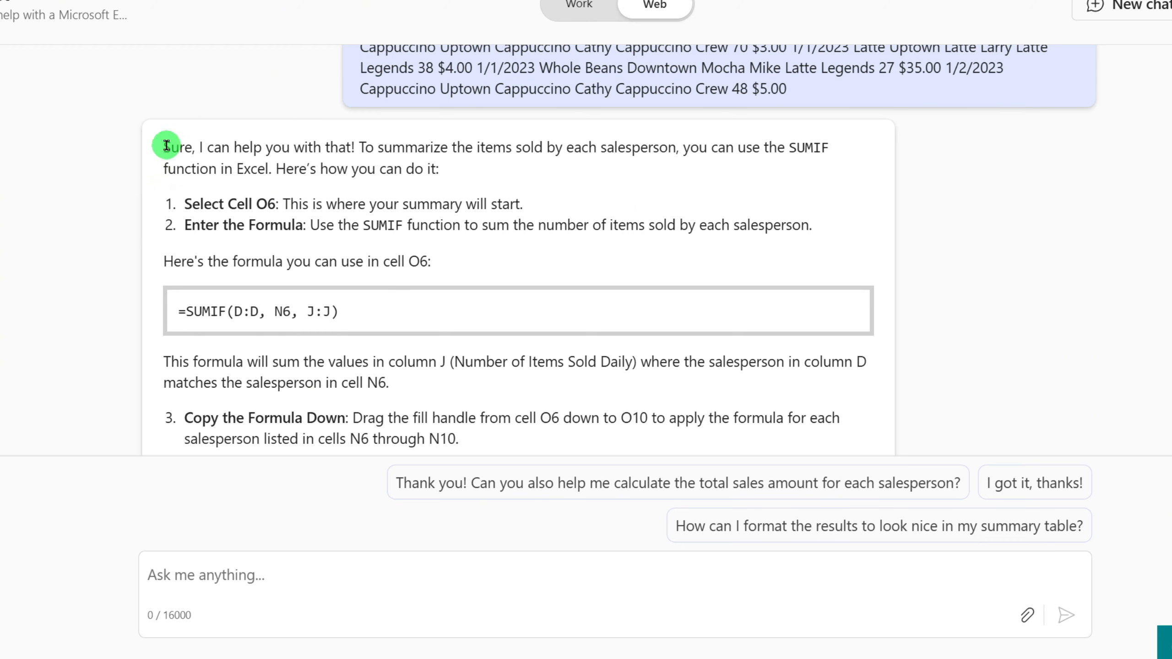
{"action": "left_click_drag", "start_coordinate": [166, 145], "coordinate": [837, 157]}
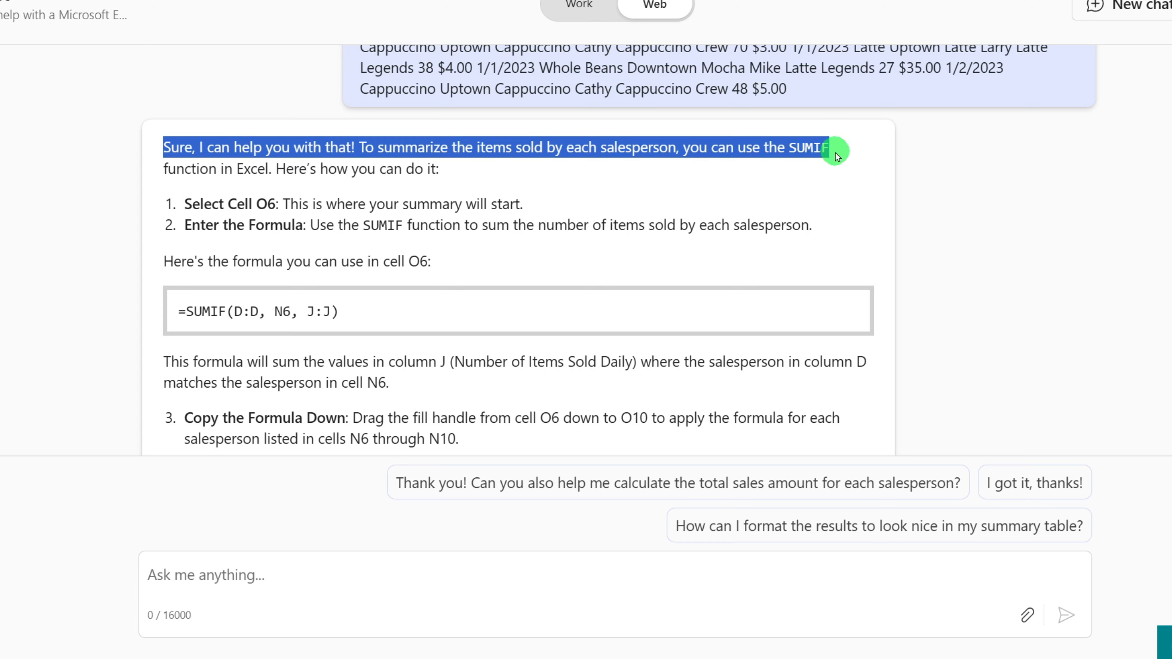
{"action": "left_click", "coordinate": [812, 148]}
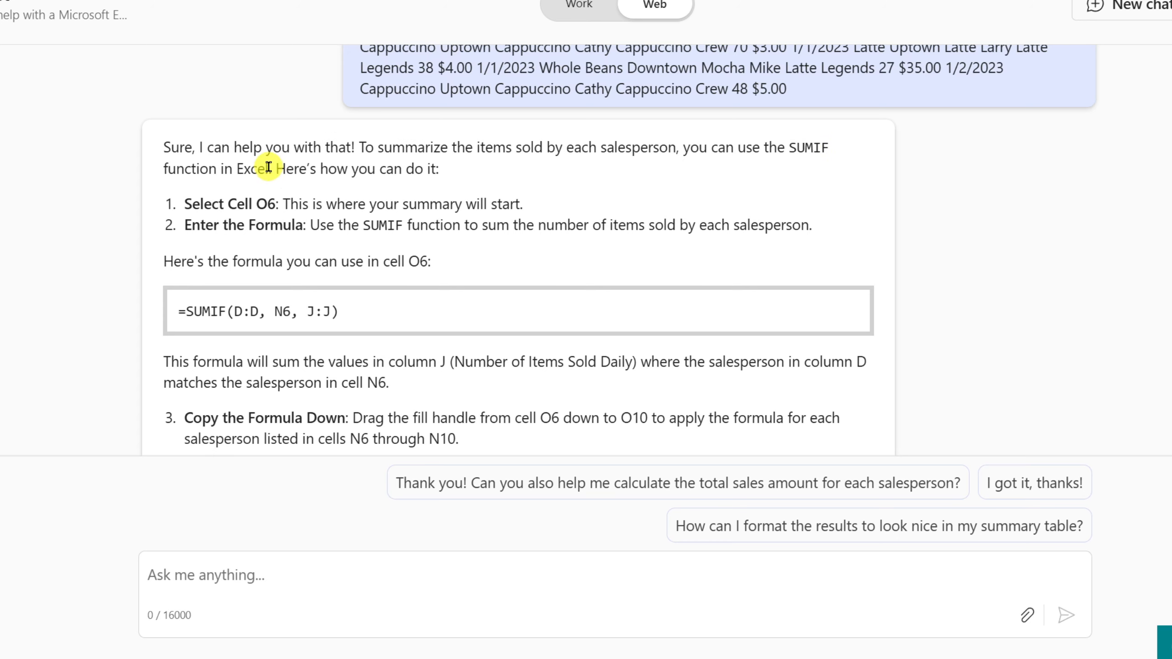
{"action": "left_click_drag", "start_coordinate": [276, 168], "coordinate": [364, 169]}
{"action": "left_click_drag", "start_coordinate": [181, 204], "coordinate": [529, 206]}
{"action": "left_click", "coordinate": [366, 222]}
{"action": "left_click_drag", "start_coordinate": [228, 225], "coordinate": [811, 224]}
{"action": "left_click", "coordinate": [308, 253]}
{"action": "left_click_drag", "start_coordinate": [163, 261], "coordinate": [480, 260]}
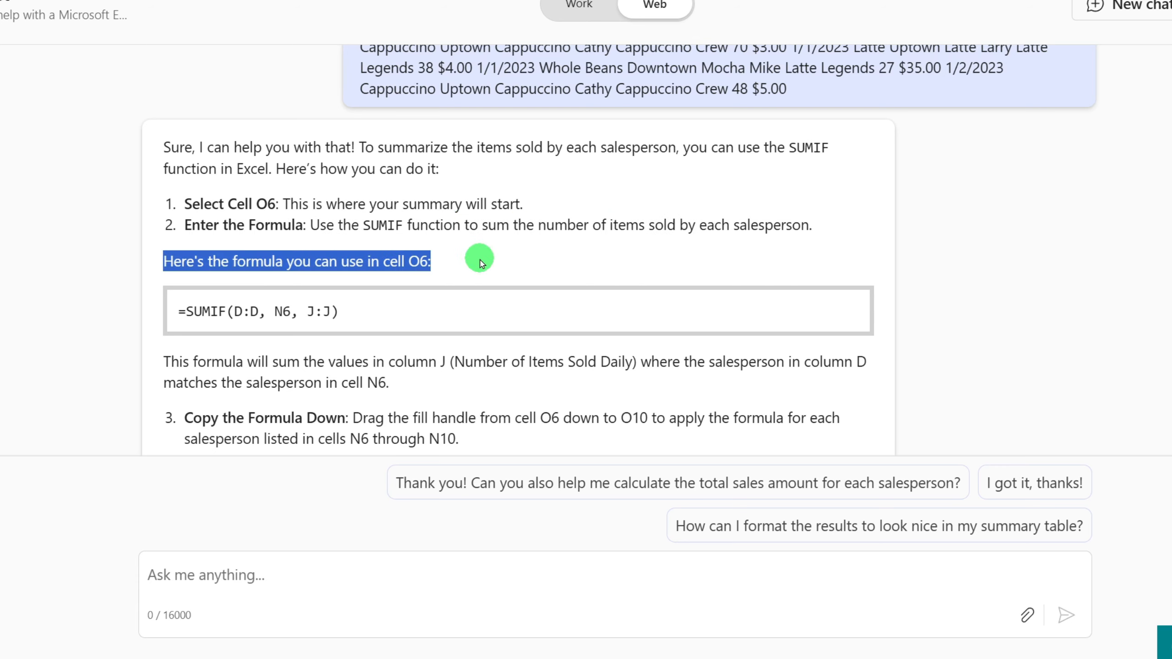
{"action": "left_click", "coordinate": [480, 260]}
{"action": "left_click_drag", "start_coordinate": [161, 262], "coordinate": [457, 264]}
{"action": "left_click", "coordinate": [371, 327]}
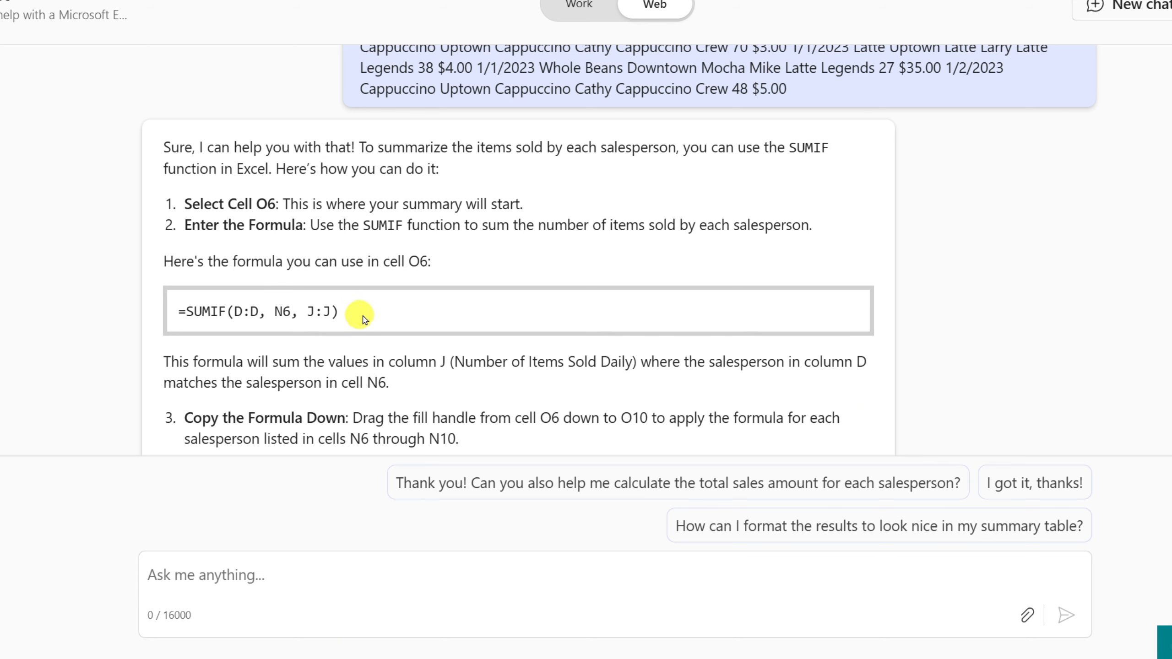
Step: Copy the suggested formula =SUMIF(D:D, N6, J:J) from the reply into summary cell O6 in the Excel workbook
{"action": "scroll", "coordinate": [446, 299], "scroll_direction": "down", "scroll_amount": 1}
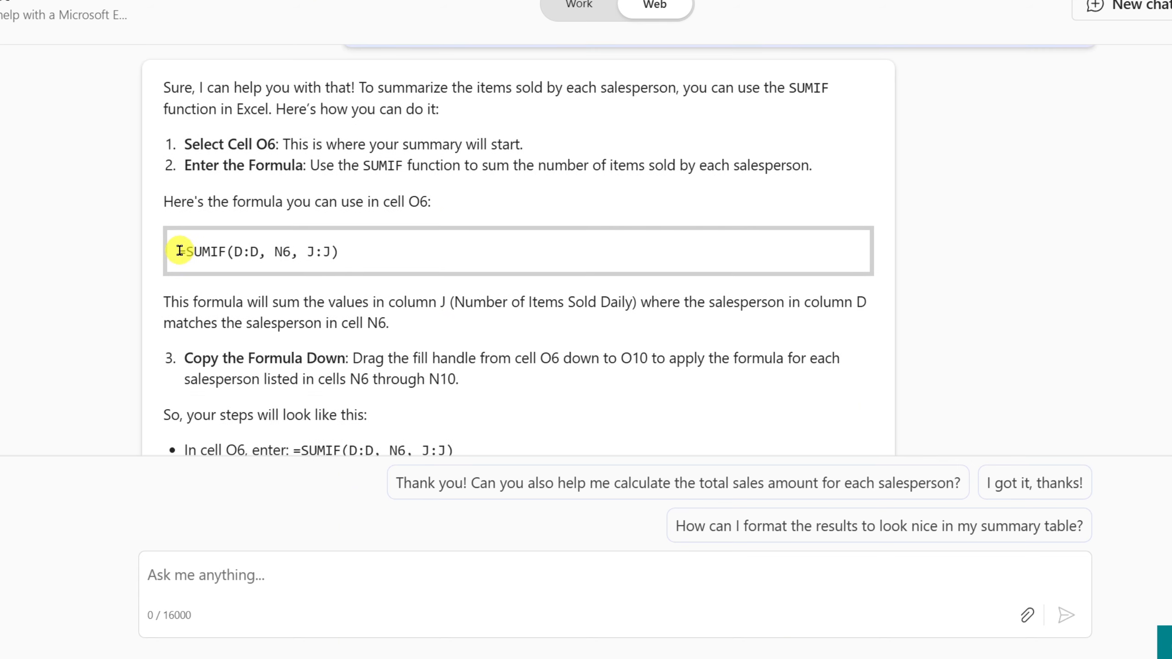
{"action": "left_click_drag", "start_coordinate": [180, 251], "coordinate": [354, 258]}
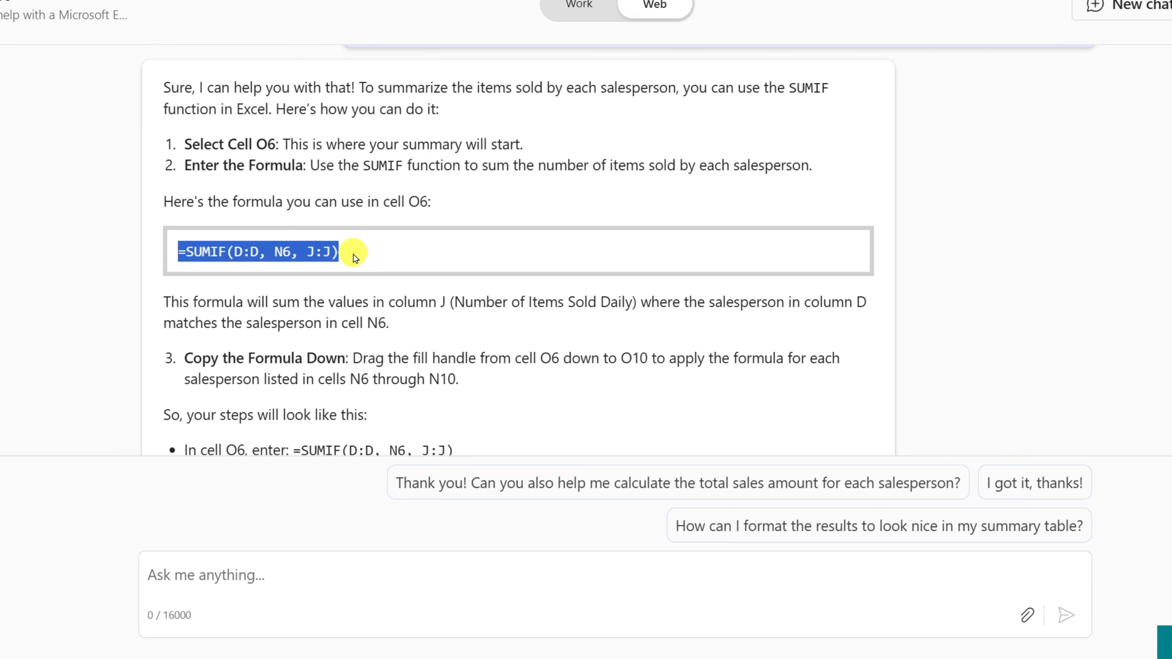
{"action": "key", "text": "ctrl+c"}
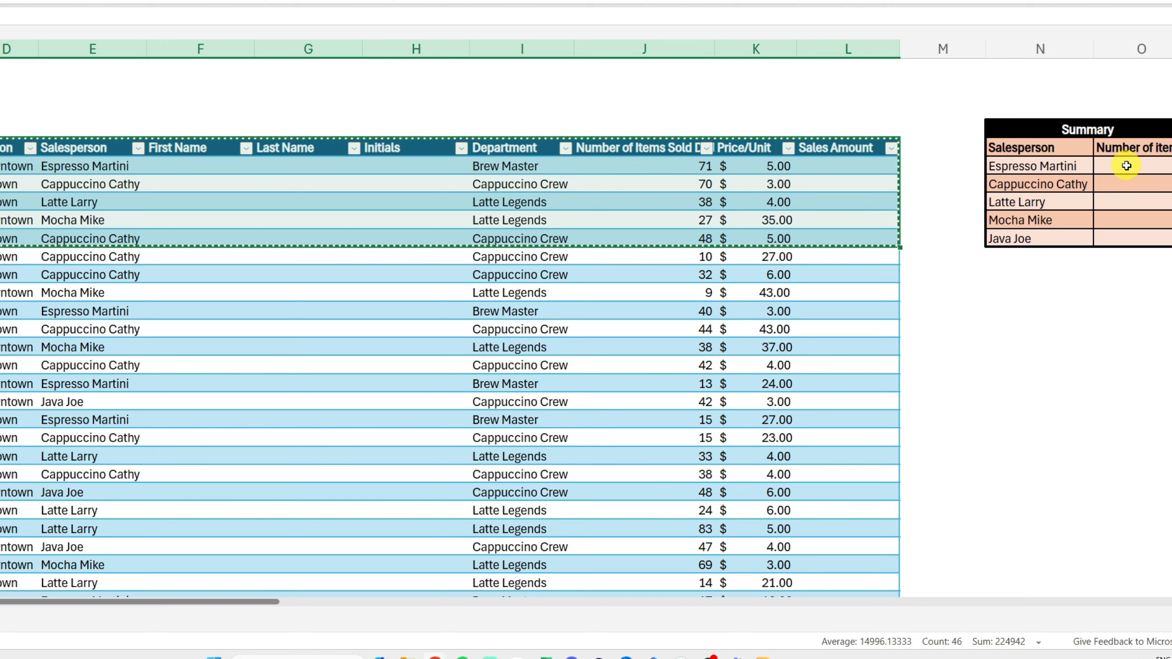
{"action": "left_click", "coordinate": [1126, 165]}
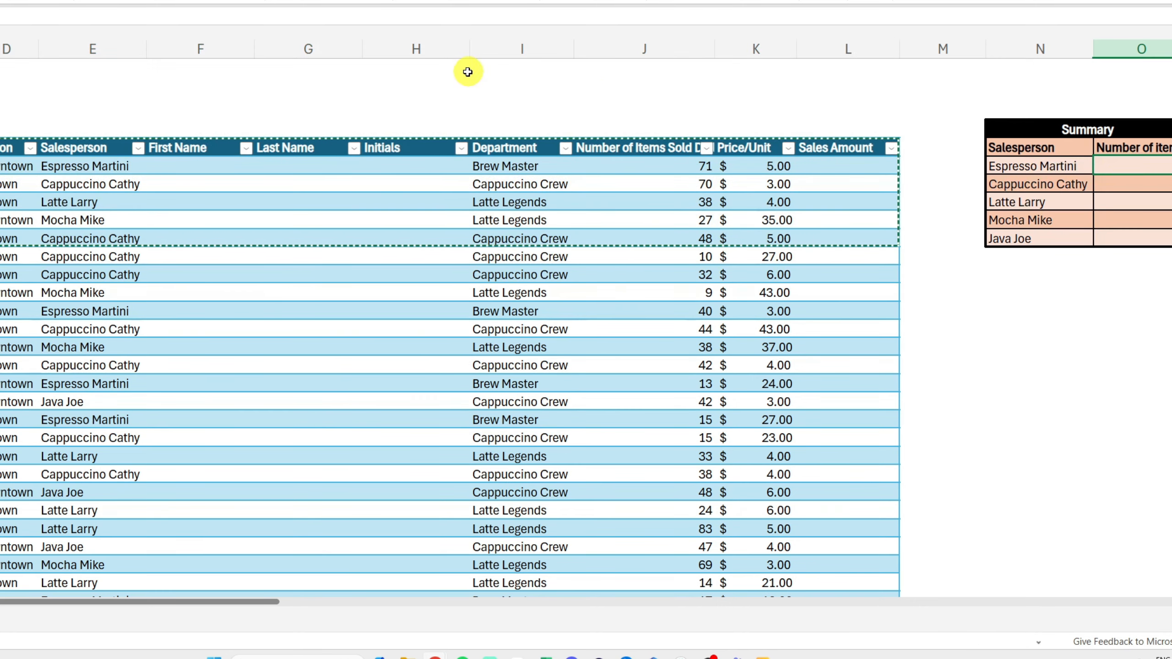
{"action": "scroll", "coordinate": [929, 183], "scroll_direction": "up", "scroll_amount": 5, "text": "ctrl"}
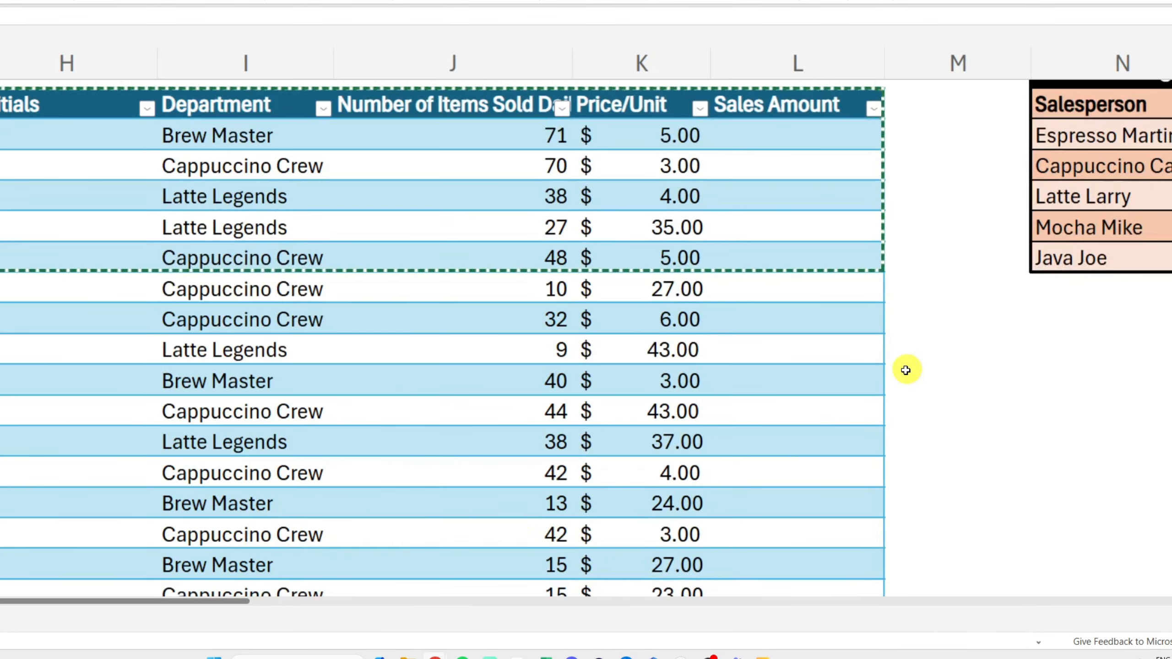
{"action": "left_click_drag", "start_coordinate": [236, 599], "coordinate": [574, 600]}
{"action": "scroll", "coordinate": [534, 464], "scroll_direction": "up", "scroll_amount": 2}
{"action": "left_click", "coordinate": [130, 14]}
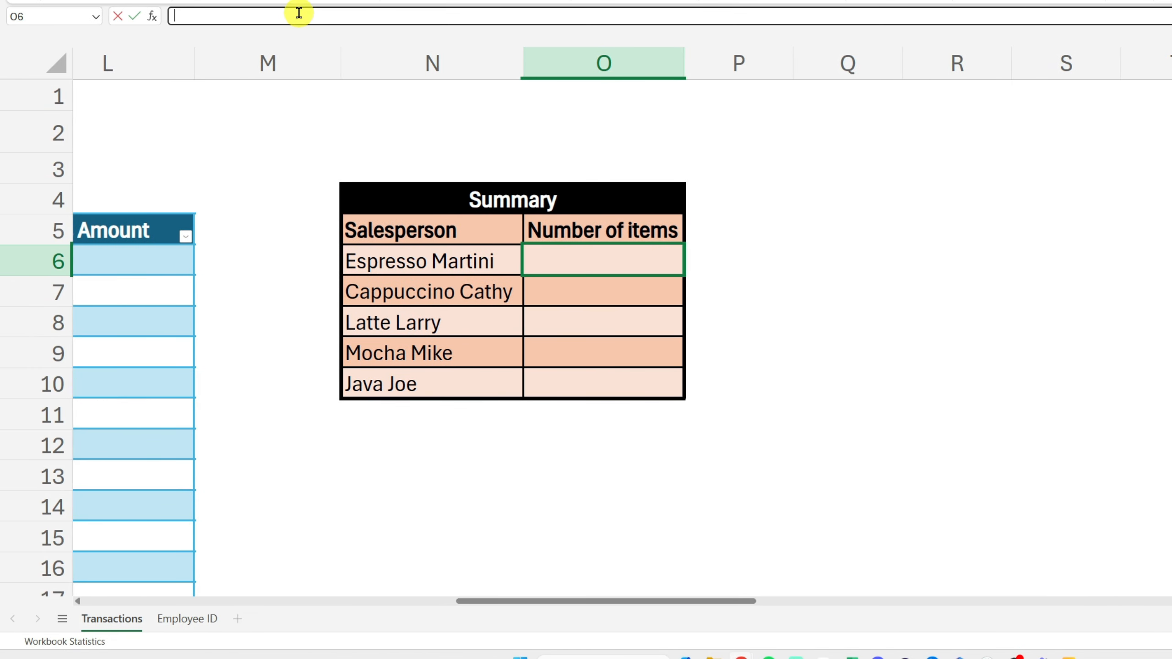
{"action": "key", "text": "ctrl+v"}
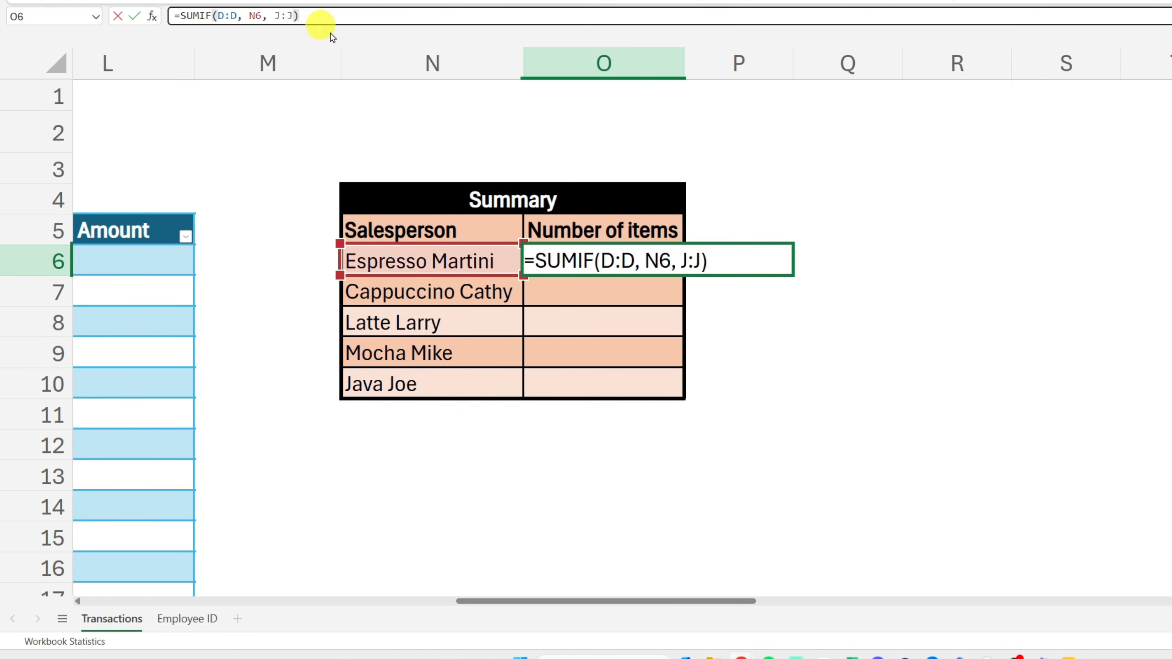
Step: Change the SUMIF range argument in O6 to the Salesperson column, E:E
{"action": "left_click", "coordinate": [235, 16]}
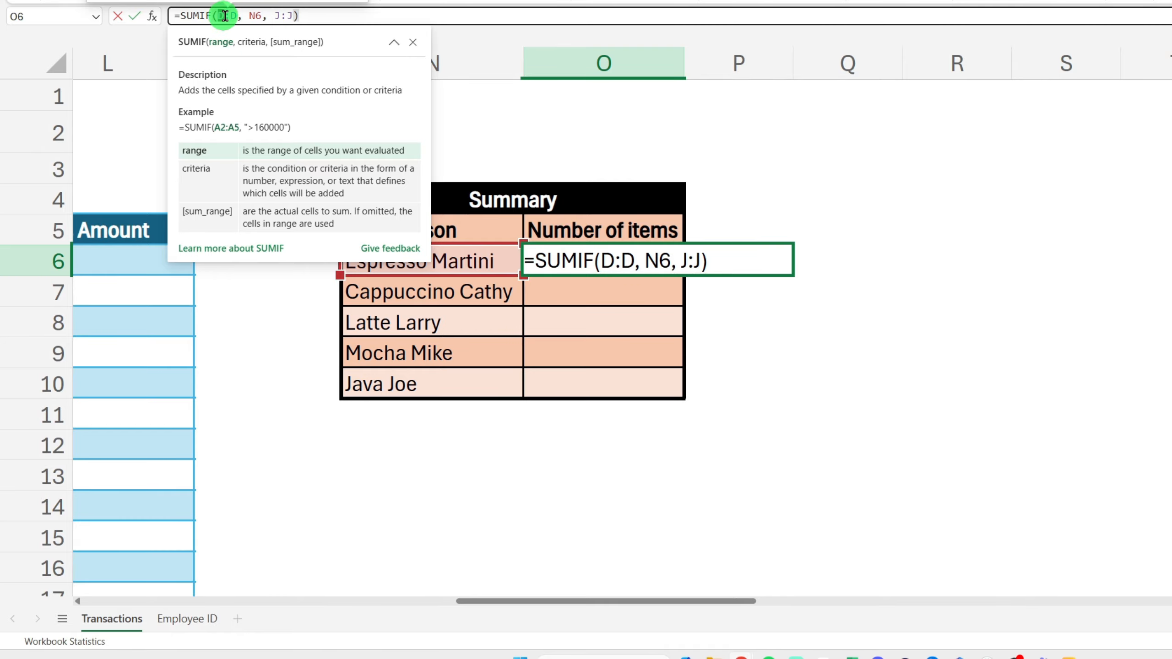
{"action": "left_click_drag", "start_coordinate": [738, 602], "coordinate": [283, 597]}
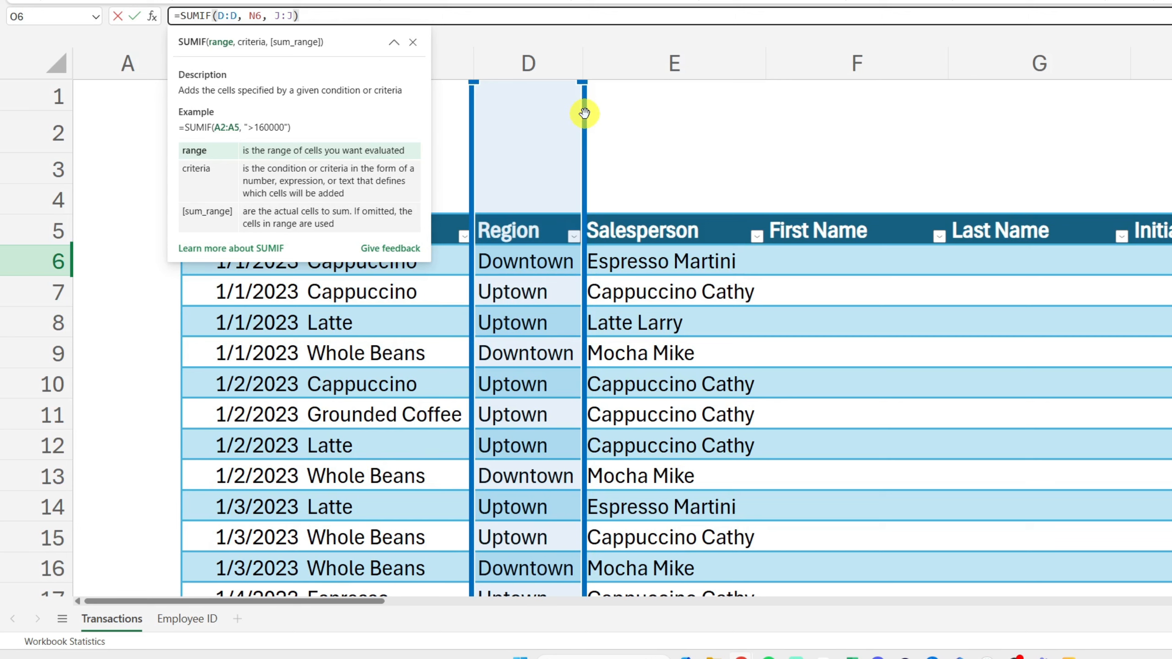
{"action": "left_click_drag", "start_coordinate": [584, 113], "coordinate": [665, 114]}
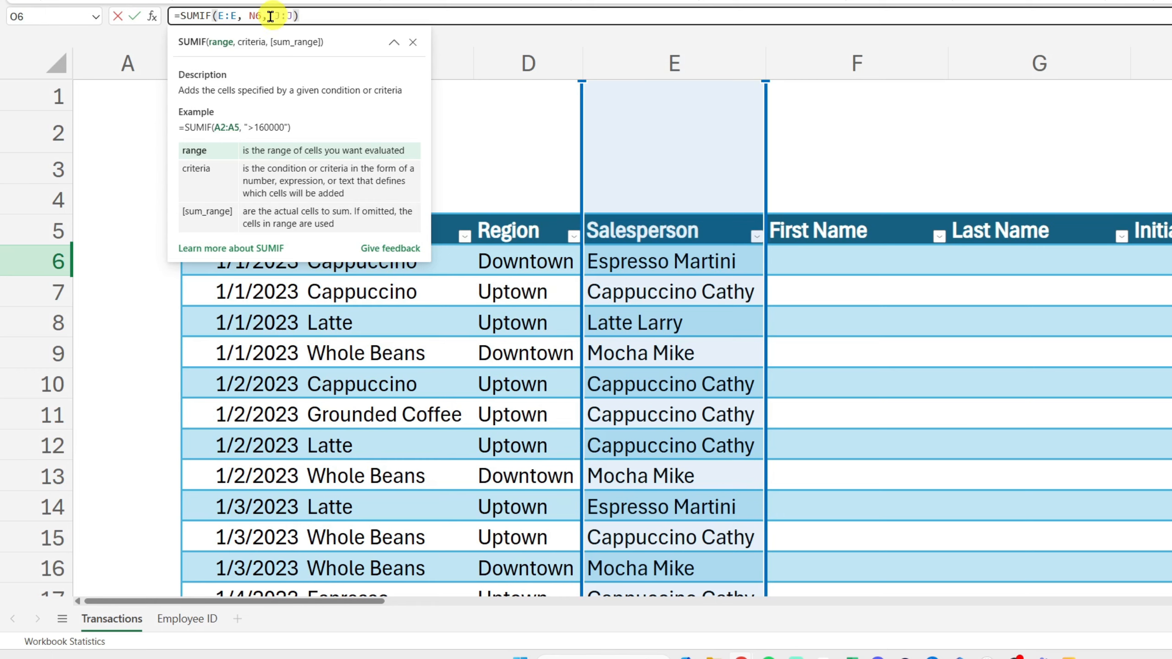
Step: Check the criteria N6 and sum range J:J in the SUMIF formula and commit it in cell O6
{"action": "double_click", "coordinate": [255, 16]}
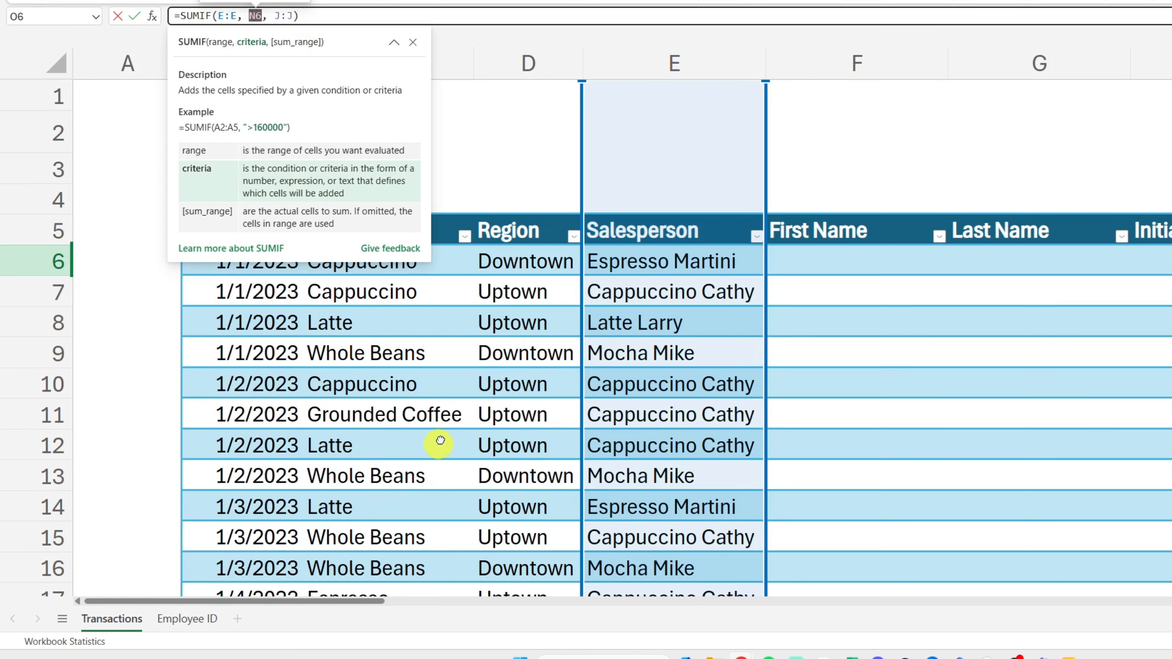
{"action": "left_click_drag", "start_coordinate": [372, 605], "coordinate": [660, 600]}
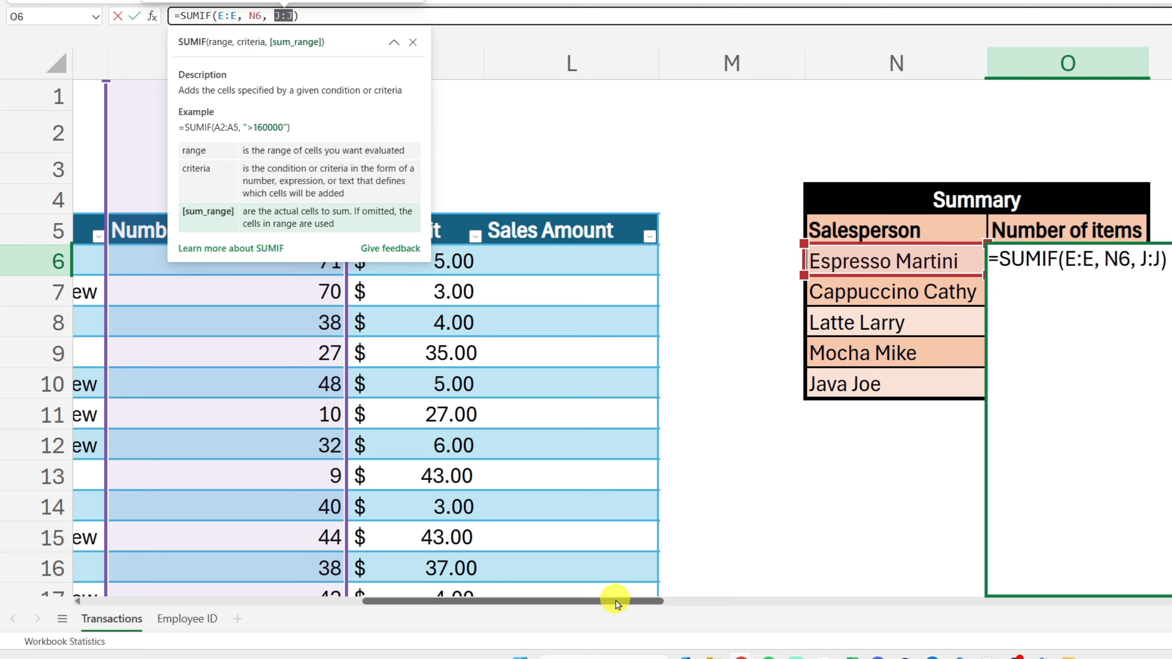
{"action": "left_click_drag", "start_coordinate": [611, 600], "coordinate": [580, 599]}
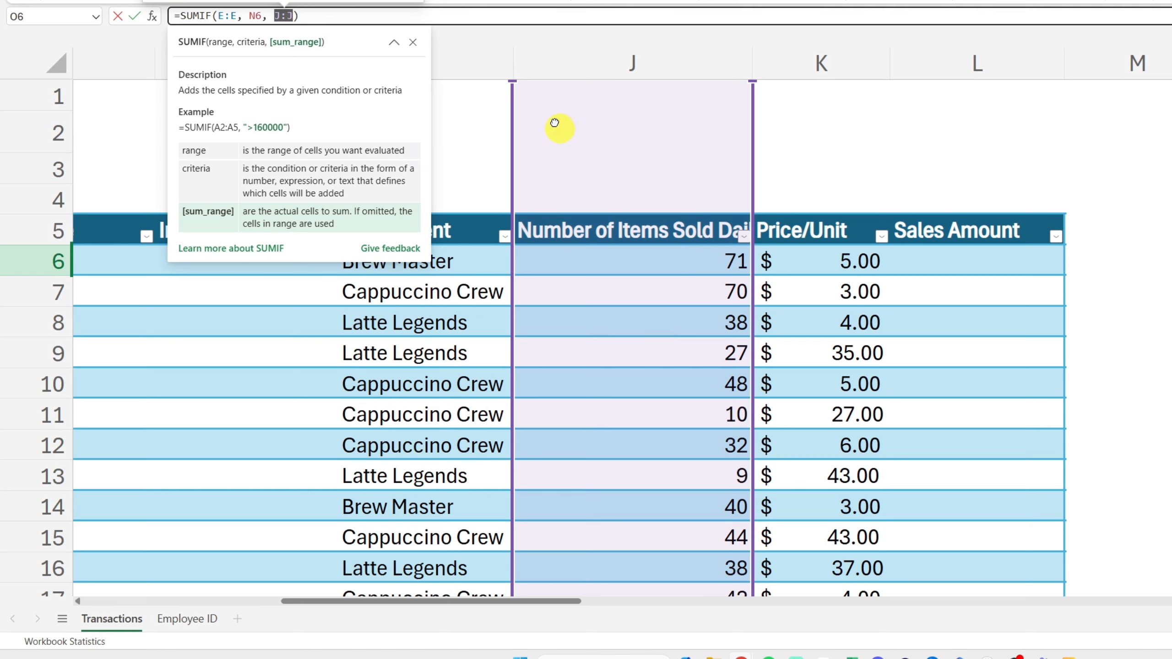
{"action": "left_click", "coordinate": [319, 15]}
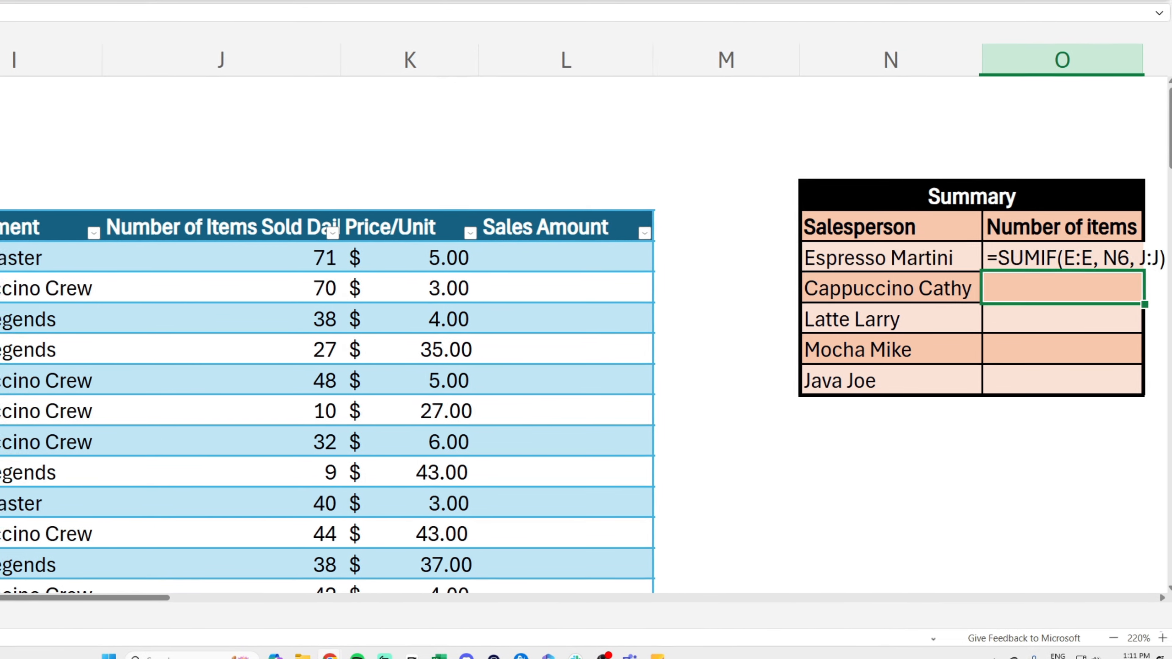
{"action": "key", "text": "Return"}
Step: Fill the SUMIF formula from O6 down to O10 for the remaining salespeople and review the results
{"action": "left_click", "coordinate": [1102, 255]}
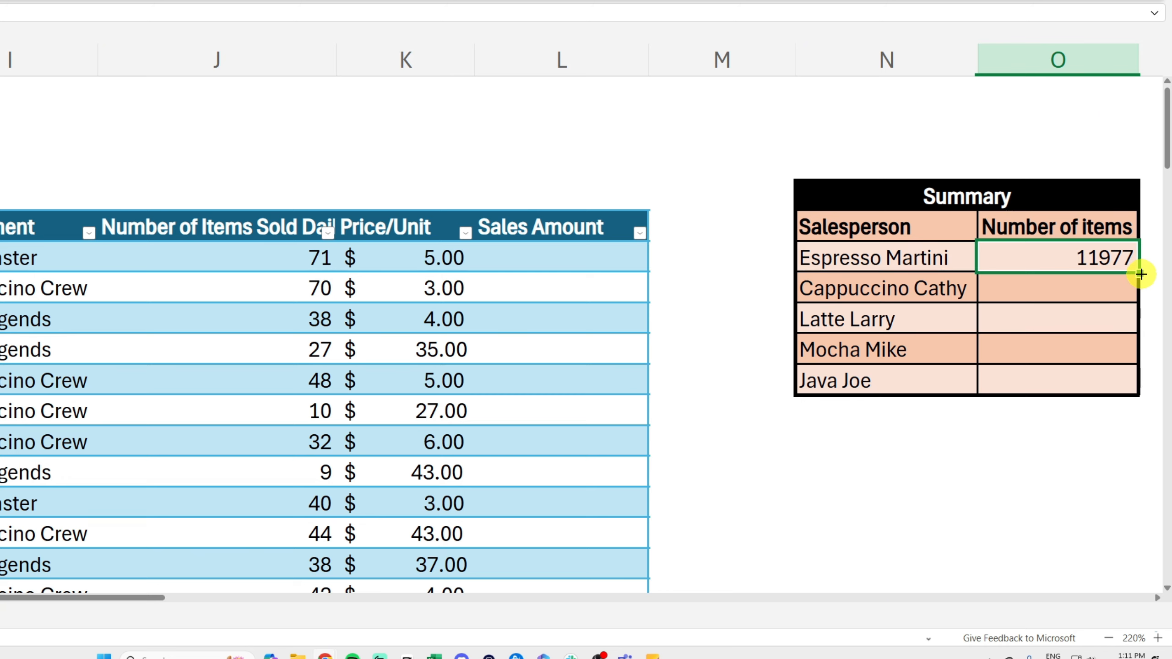
{"action": "left_click_drag", "start_coordinate": [1140, 274], "coordinate": [1128, 387]}
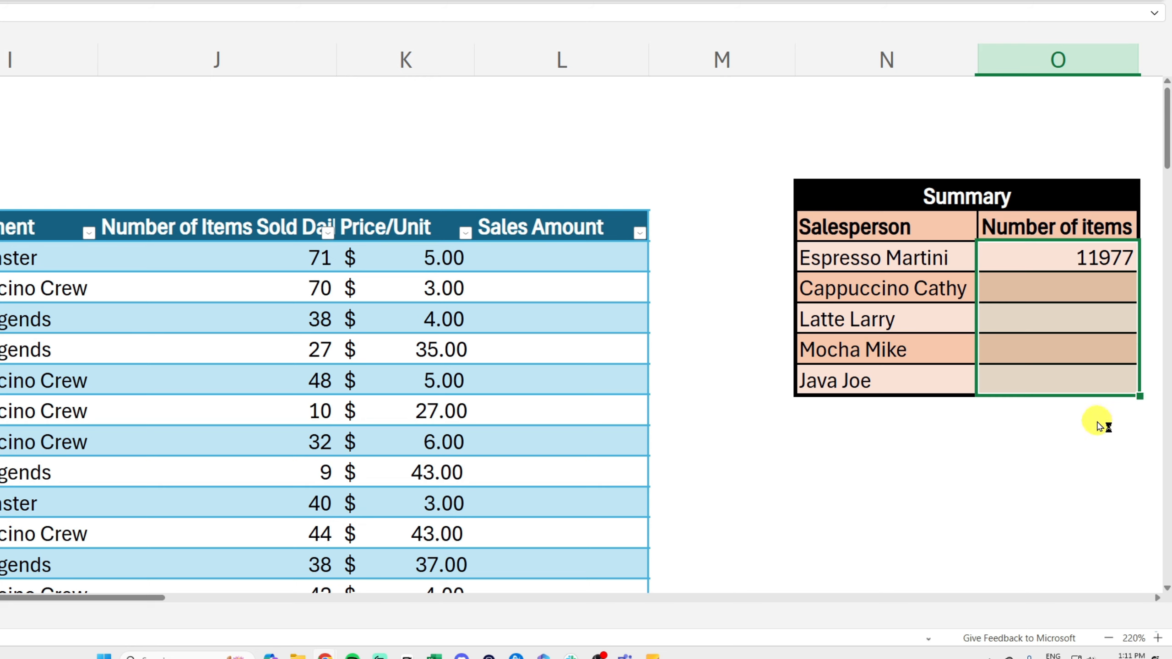
{"action": "left_click", "coordinate": [1009, 420]}
{"action": "left_click", "coordinate": [1046, 293]}
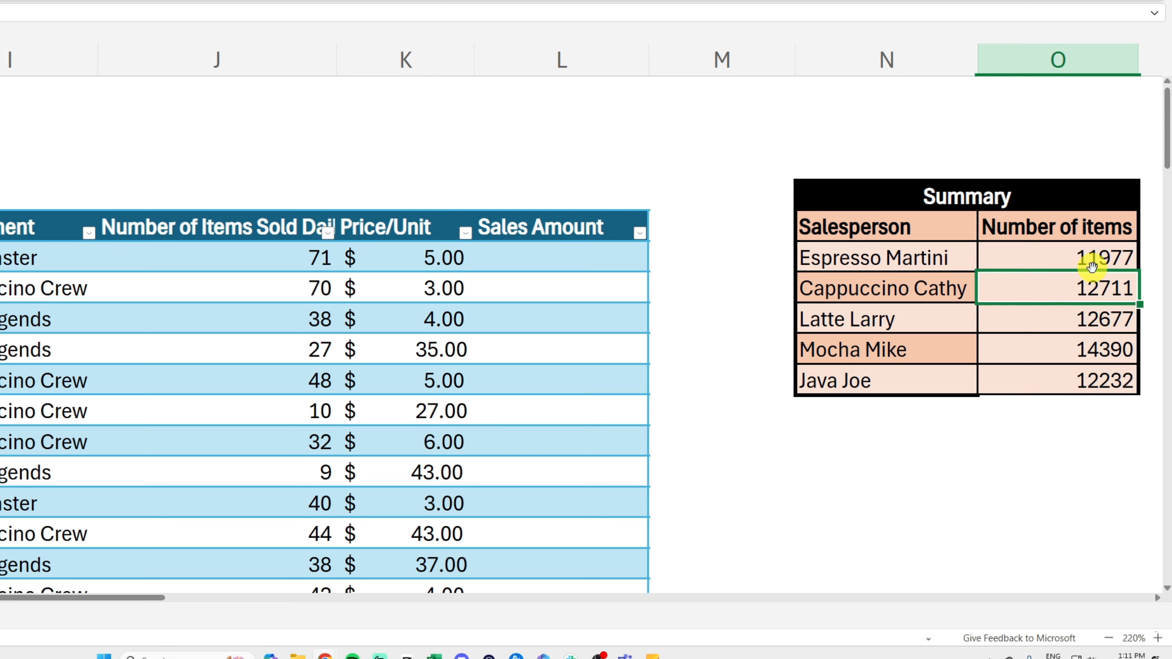
{"action": "left_click_drag", "start_coordinate": [1093, 257], "coordinate": [1106, 372]}
{"action": "left_click", "coordinate": [1043, 290]}
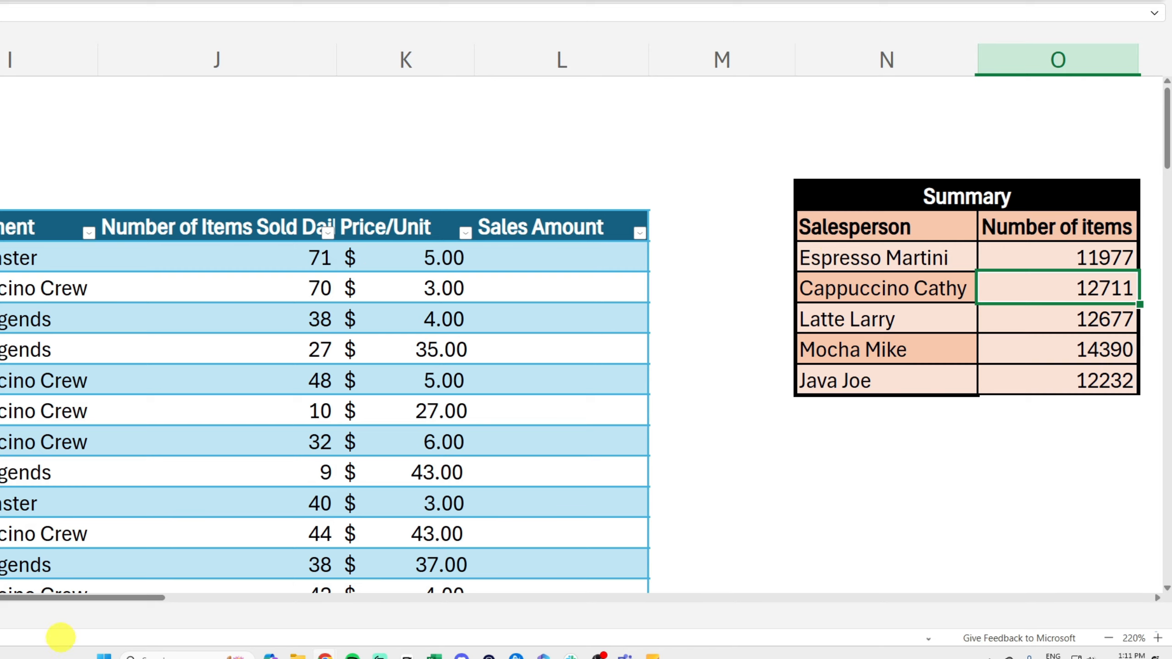
Step: Filter the transactions table's Salesperson column to show only the second salesperson of the summary table
{"action": "left_click_drag", "start_coordinate": [48, 599], "coordinate": [0, 598]}
{"action": "left_click", "coordinate": [185, 260]}
{"action": "left_click", "coordinate": [245, 232]}
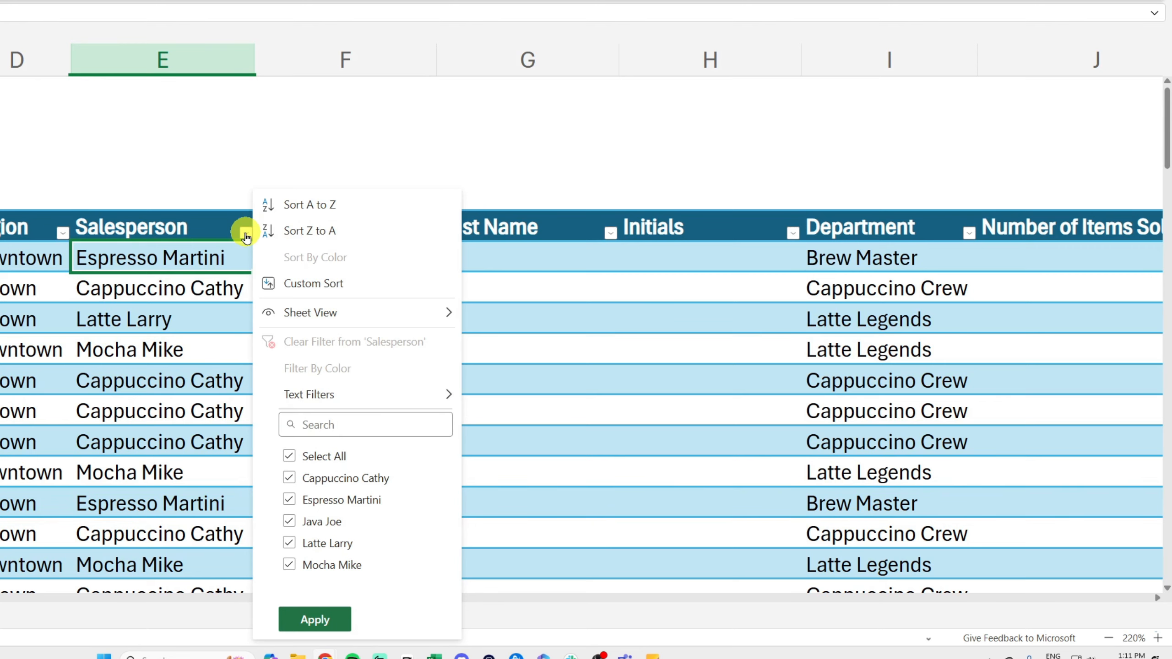
{"action": "left_click", "coordinate": [289, 455]}
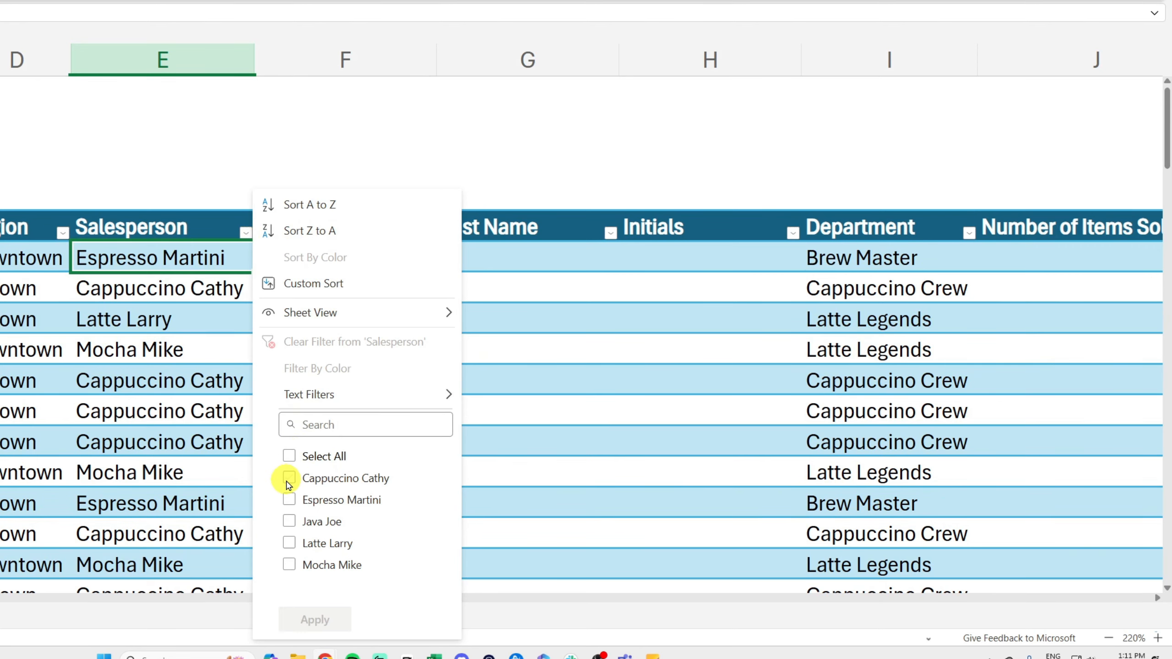
{"action": "left_click", "coordinate": [288, 480]}
{"action": "left_click", "coordinate": [336, 623]}
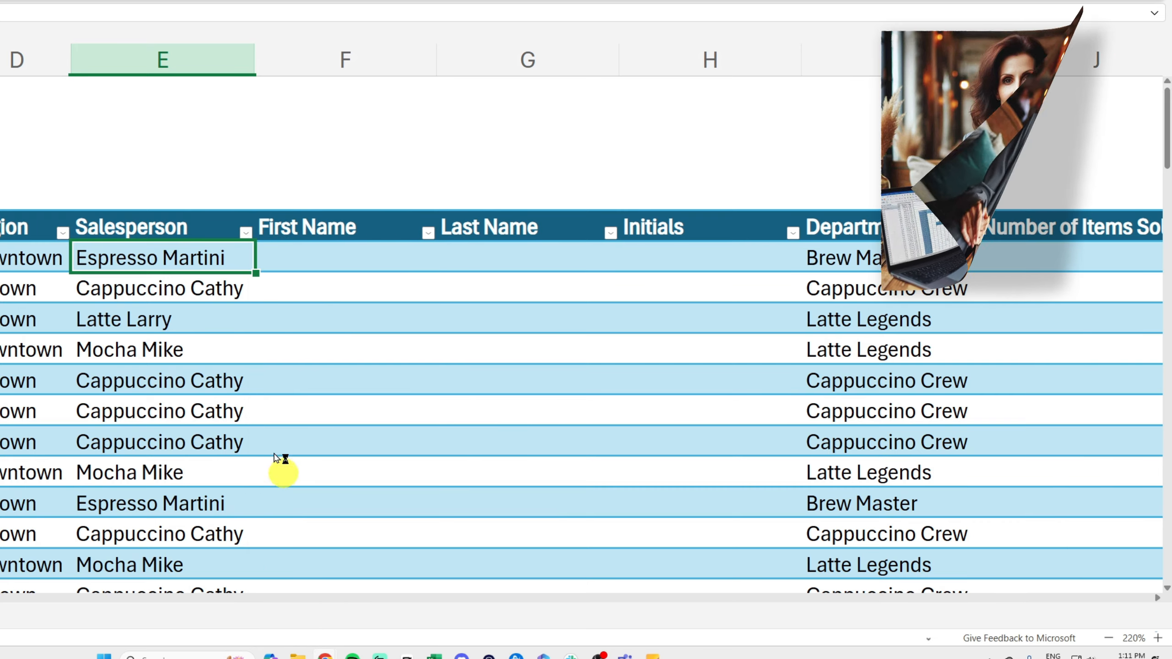
Step: Select all filtered values in the Number of Items Sold Daily column to check their sum
{"action": "left_click", "coordinate": [202, 264]}
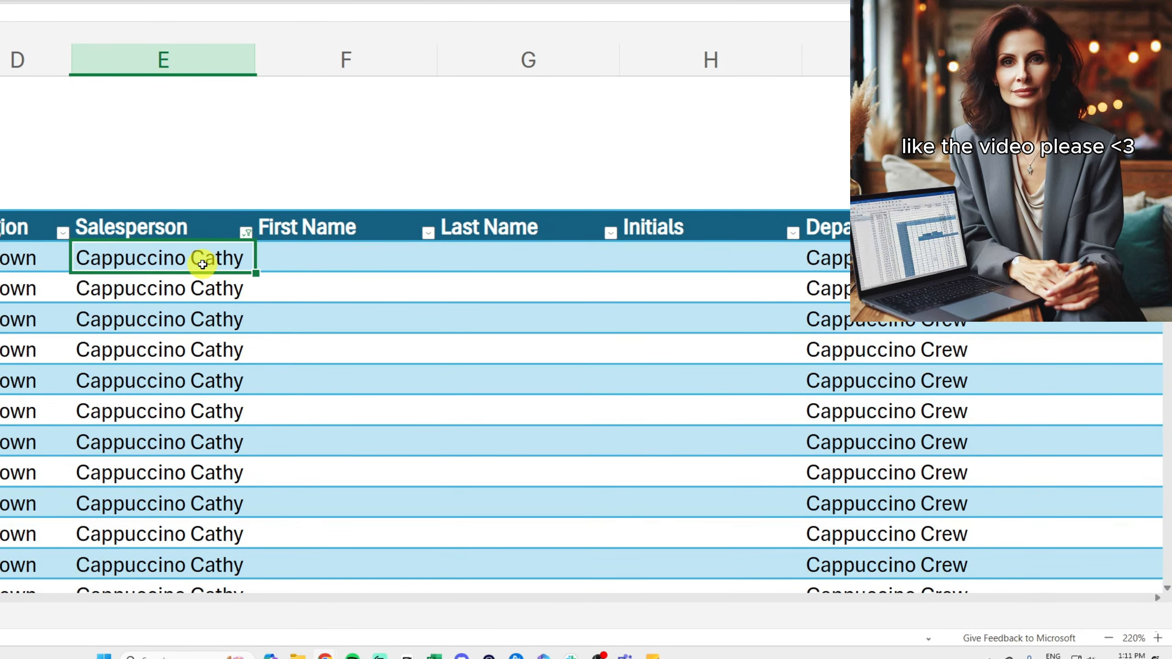
{"action": "key", "text": "Right"}
{"action": "key", "text": "Right"}
{"action": "key", "text": "Right"}
{"action": "key", "text": "Right"}
{"action": "key", "text": "Right"}
{"action": "key", "text": "Right"}
{"action": "key", "text": "Right"}
{"action": "key", "text": "Right"}
{"action": "key", "text": "Right"}
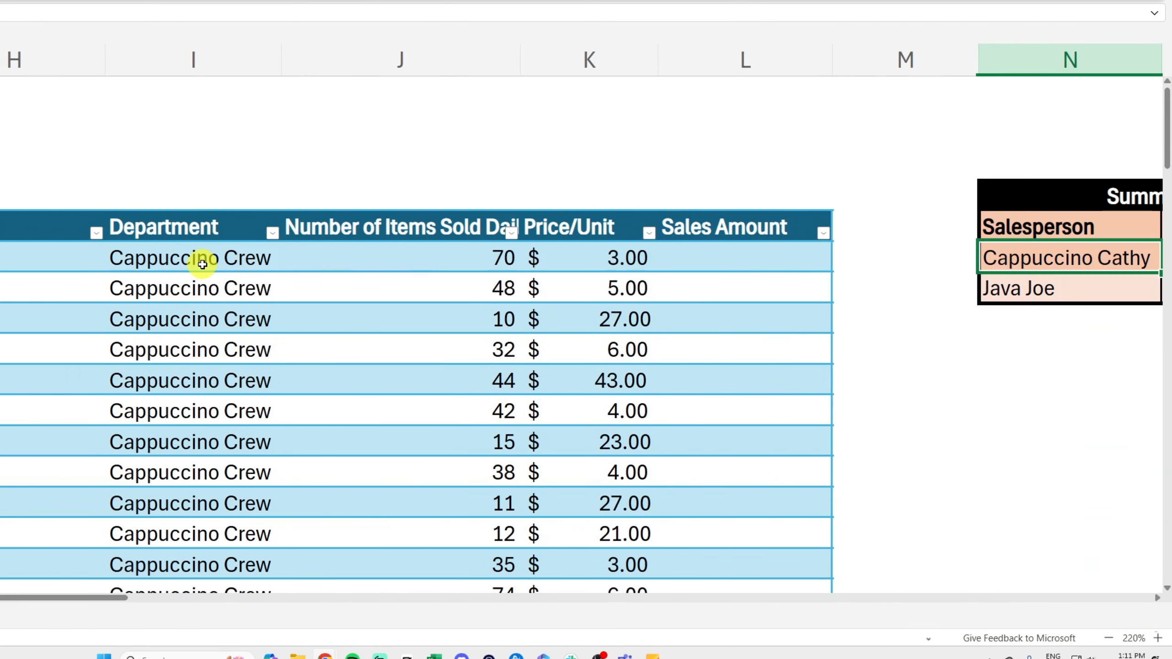
{"action": "key", "text": "Left"}
{"action": "key", "text": "Left"}
{"action": "key", "text": "Left"}
{"action": "key", "text": "Left"}
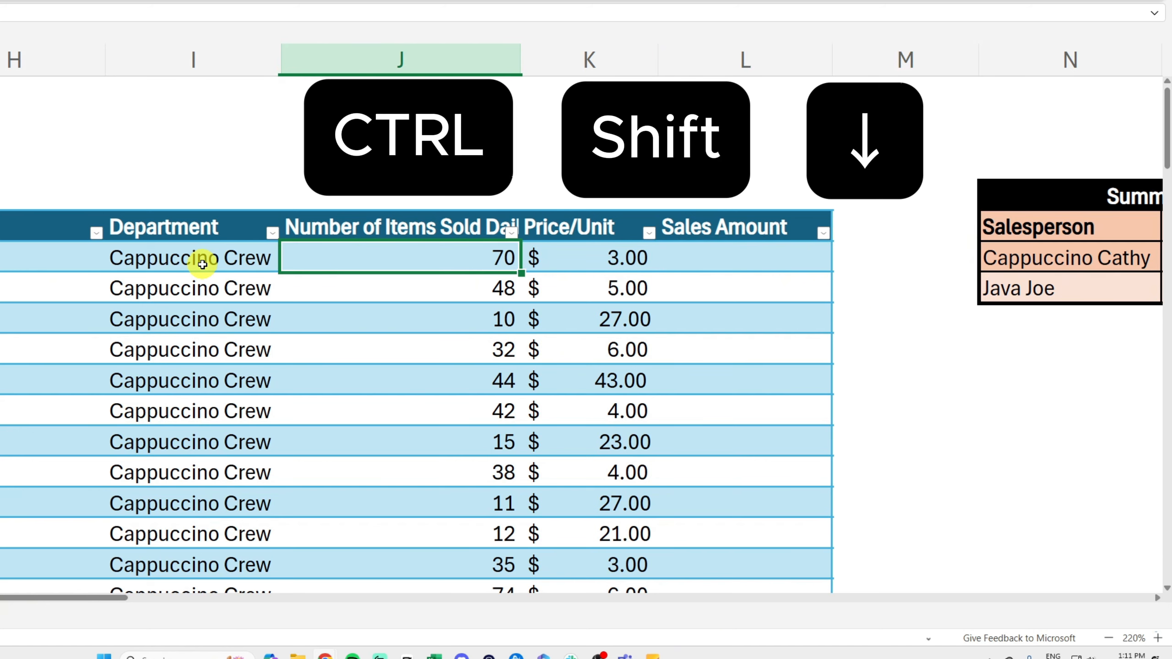
{"action": "key", "text": "ctrl+shift+Down"}
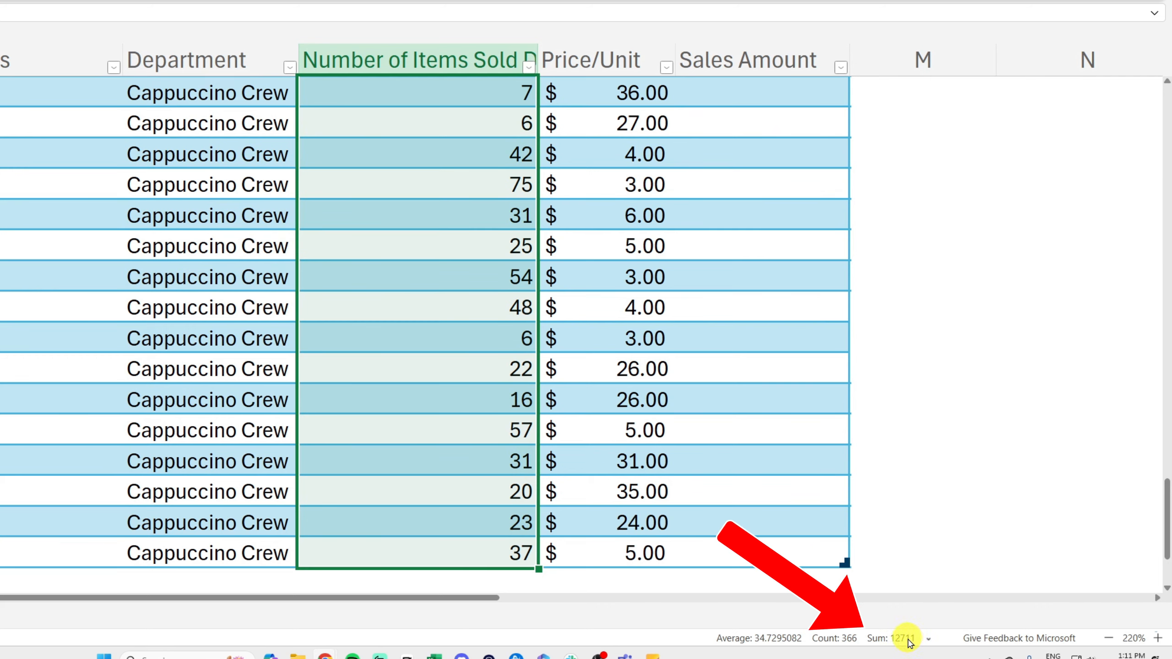
Step: Give the filtered salesperson's Number of items cell in the summary table a green fill
{"action": "left_click_drag", "start_coordinate": [486, 599], "coordinate": [727, 604]}
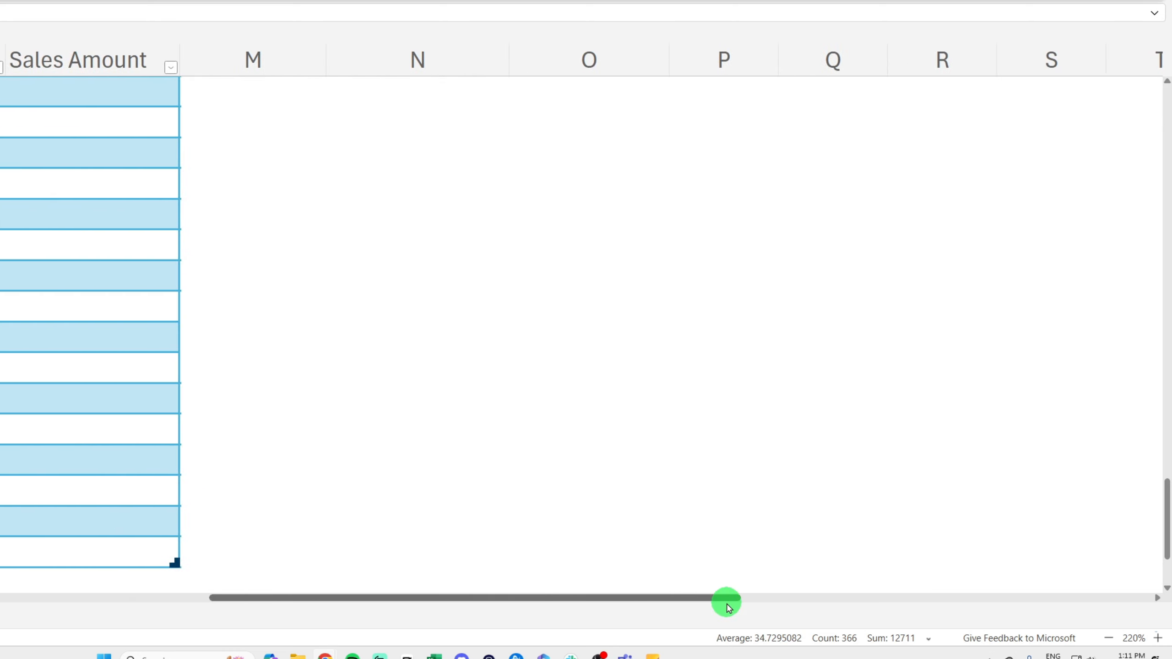
{"action": "left_click_drag", "start_coordinate": [1164, 513], "coordinate": [1134, 87]}
{"action": "left_click", "coordinate": [652, 257]}
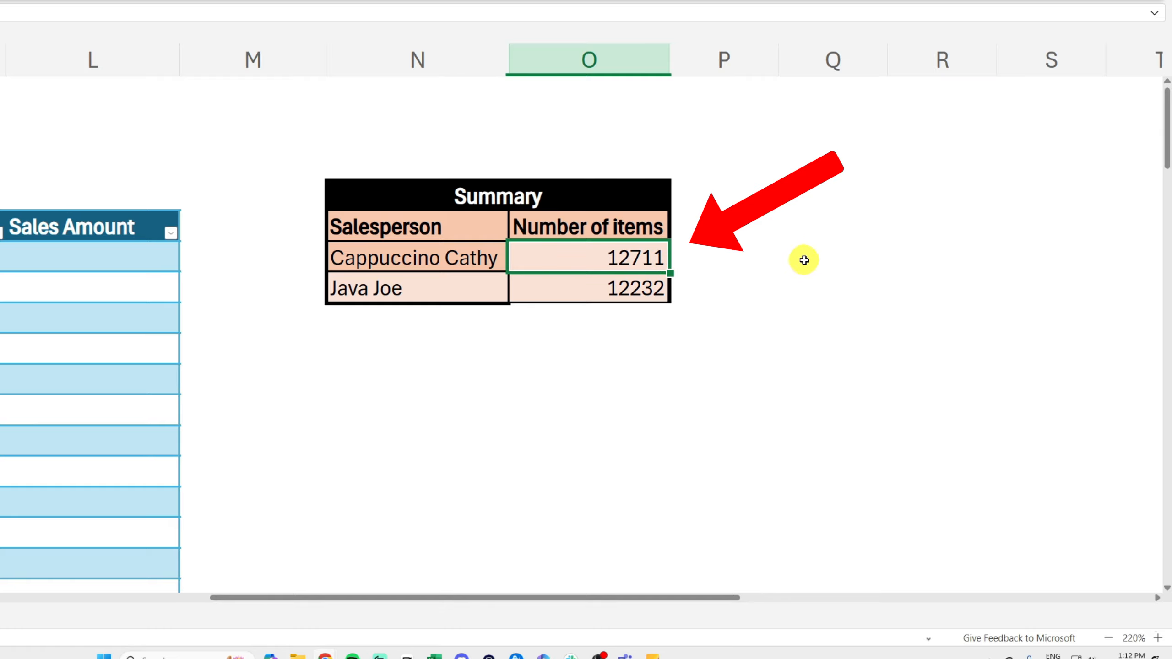
{"action": "left_click", "coordinate": [0, 0]}
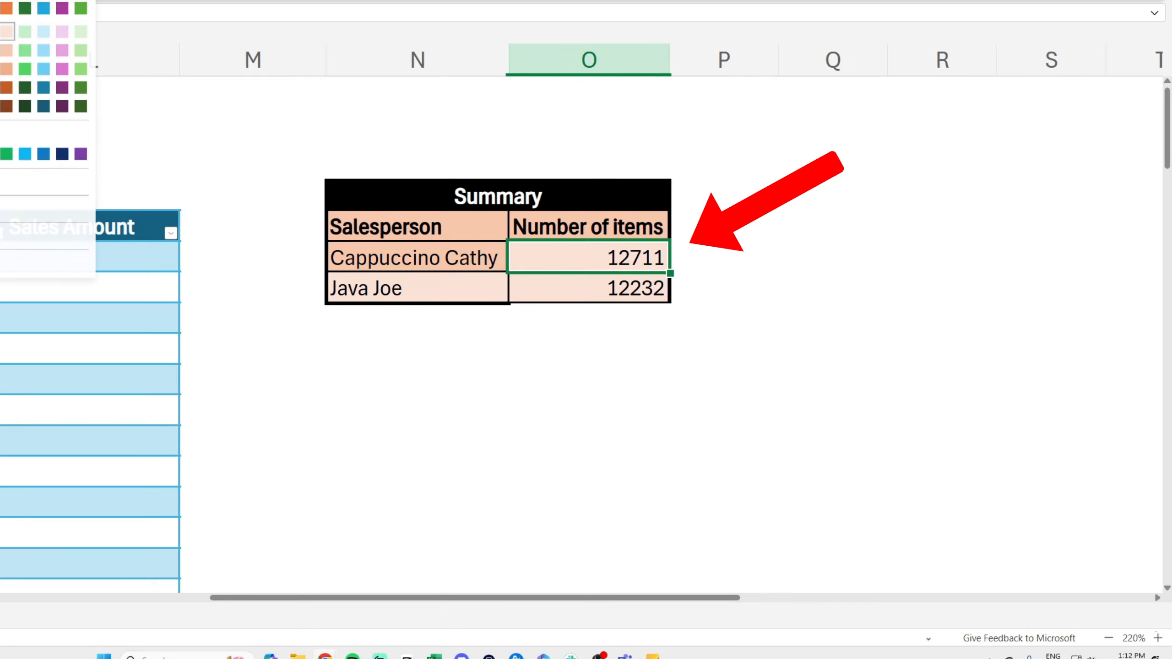
{"action": "left_click", "coordinate": [1, 155]}
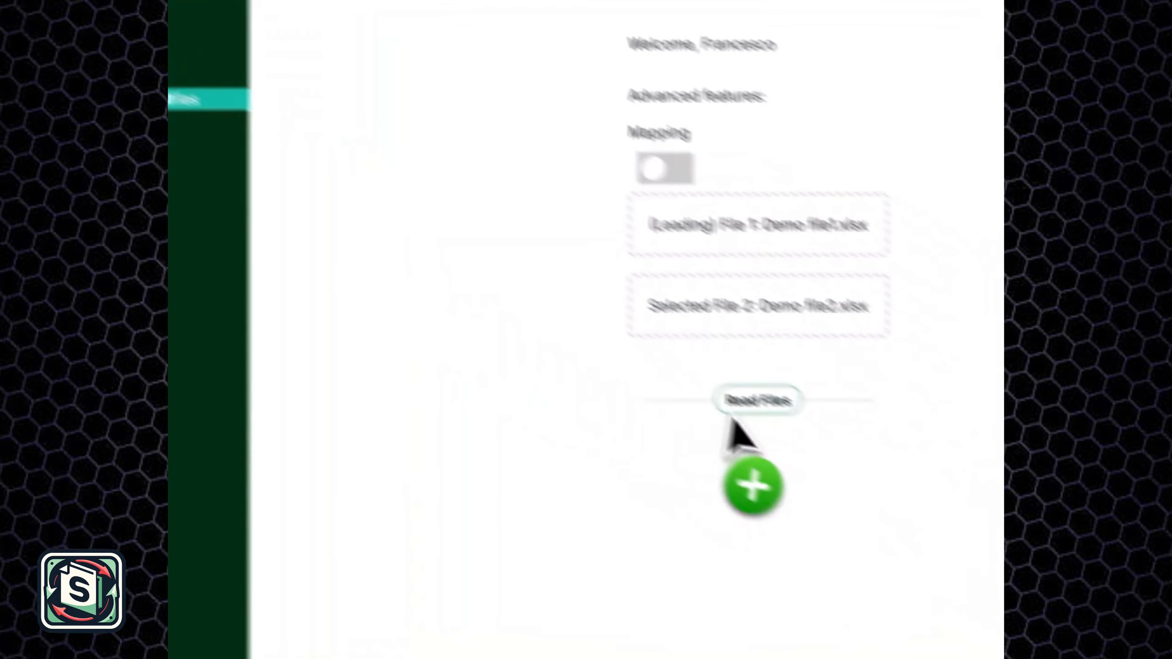
Step: Switch to the file comparison app and compare Demo file1.xlsx with Demo file2.xlsx by Item NR, showing only mismatches
{"action": "left_click", "coordinate": [760, 402]}
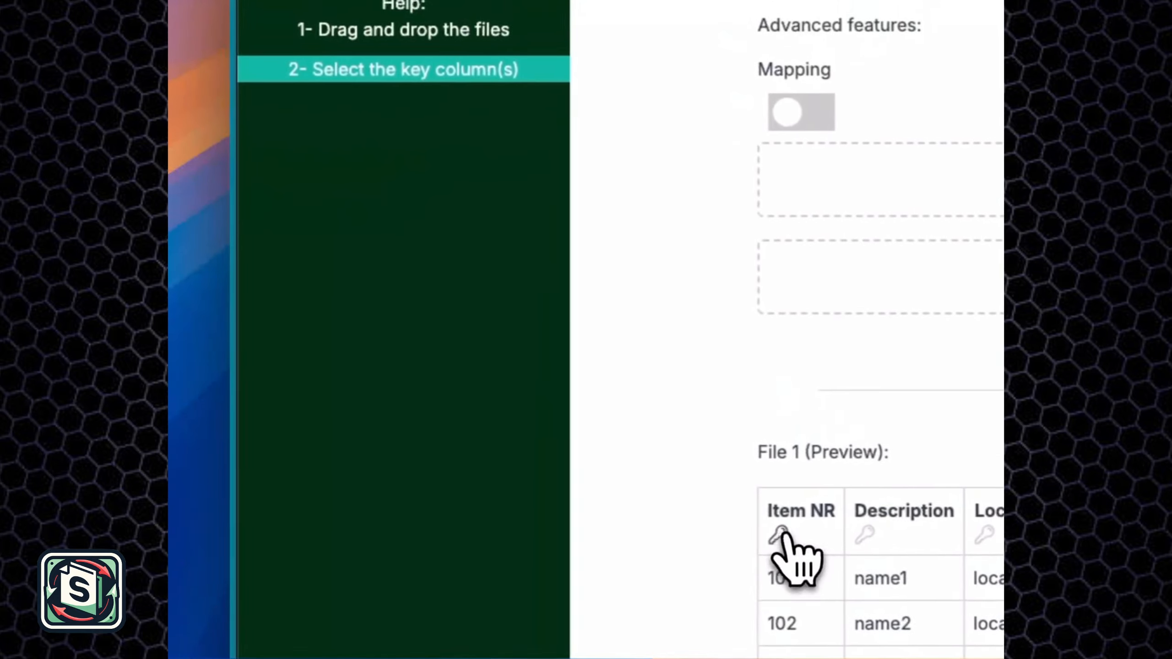
{"action": "left_click", "coordinate": [365, 479]}
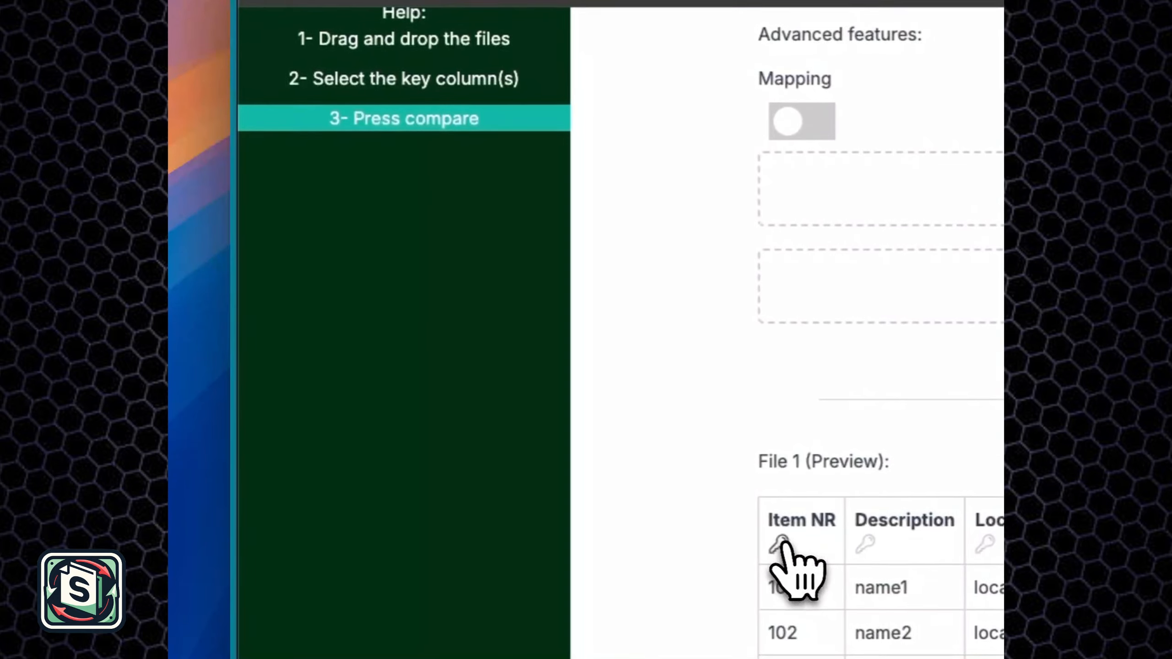
{"action": "scroll", "coordinate": [533, 362], "scroll_direction": "down", "scroll_amount": 4}
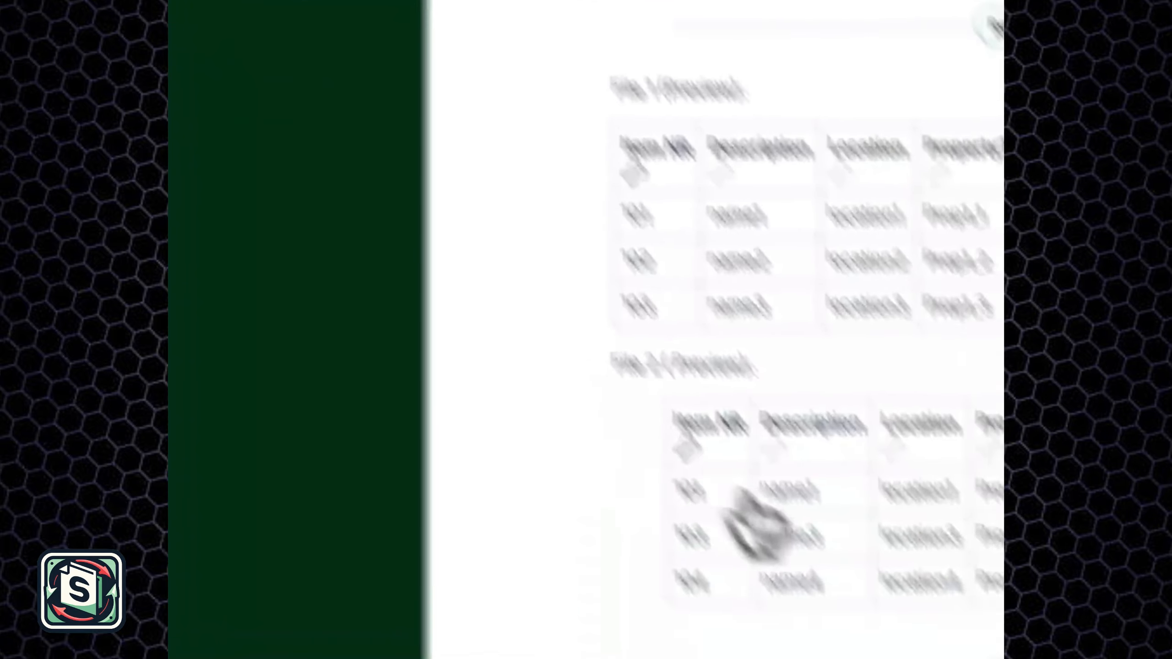
{"action": "left_click", "coordinate": [742, 400]}
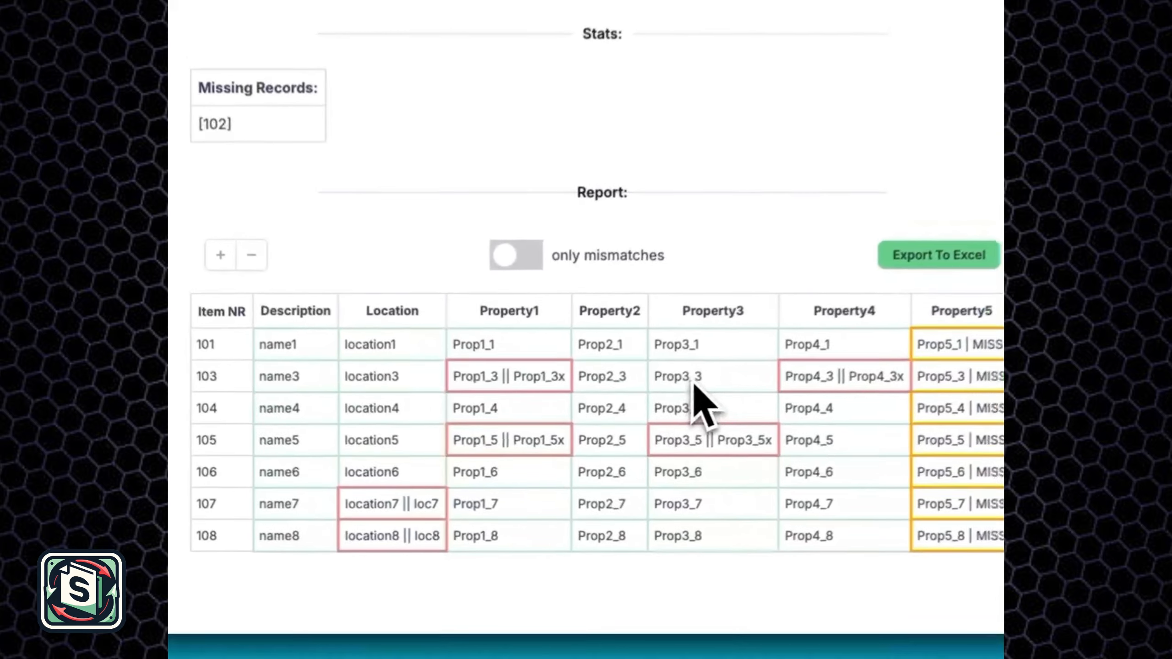
{"action": "left_click", "coordinate": [515, 255]}
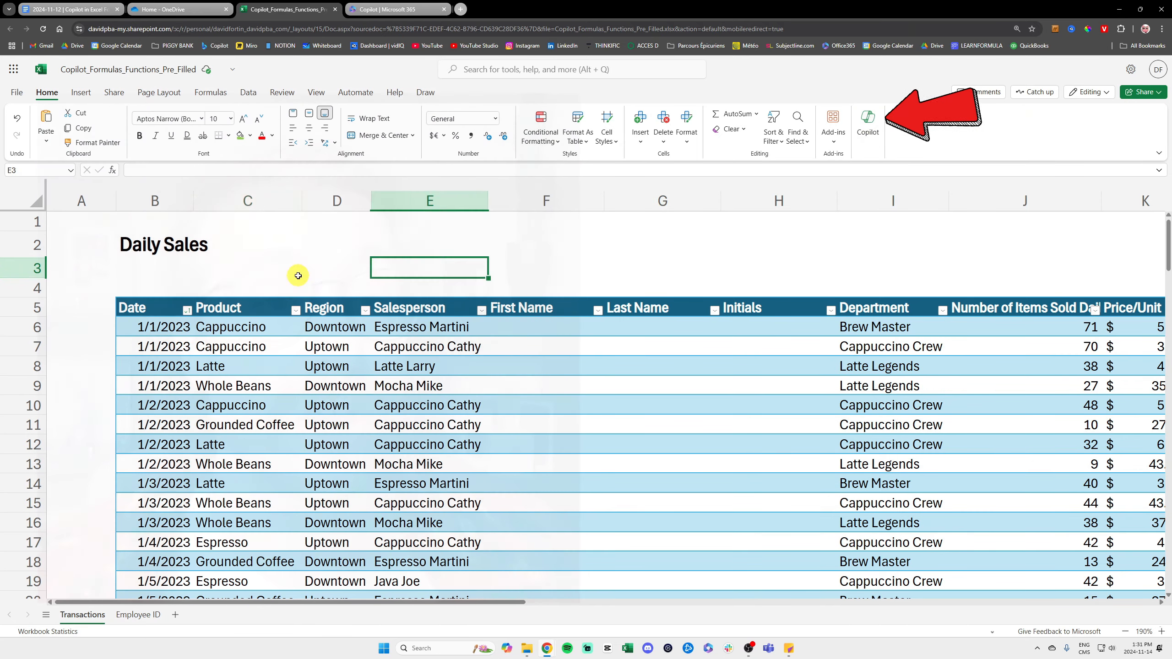
Step: Try the orange and green table styles on the Sales table in the Excel workbook and restore its dark blue style
{"action": "left_click", "coordinate": [297, 273]}
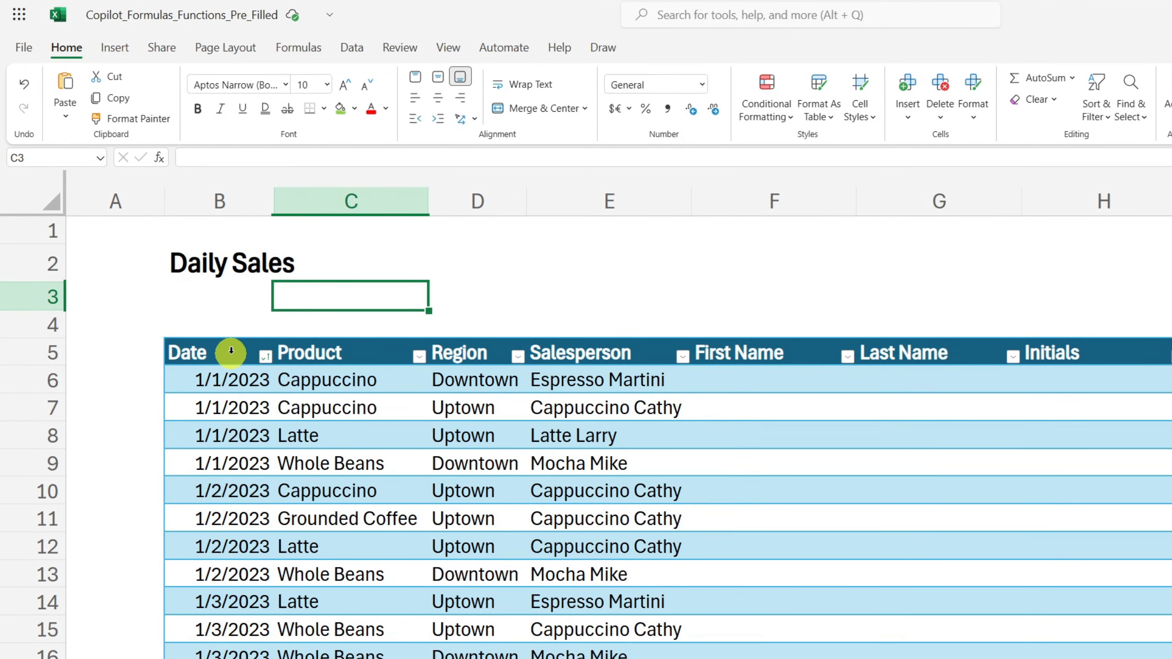
{"action": "left_click", "coordinate": [595, 386]}
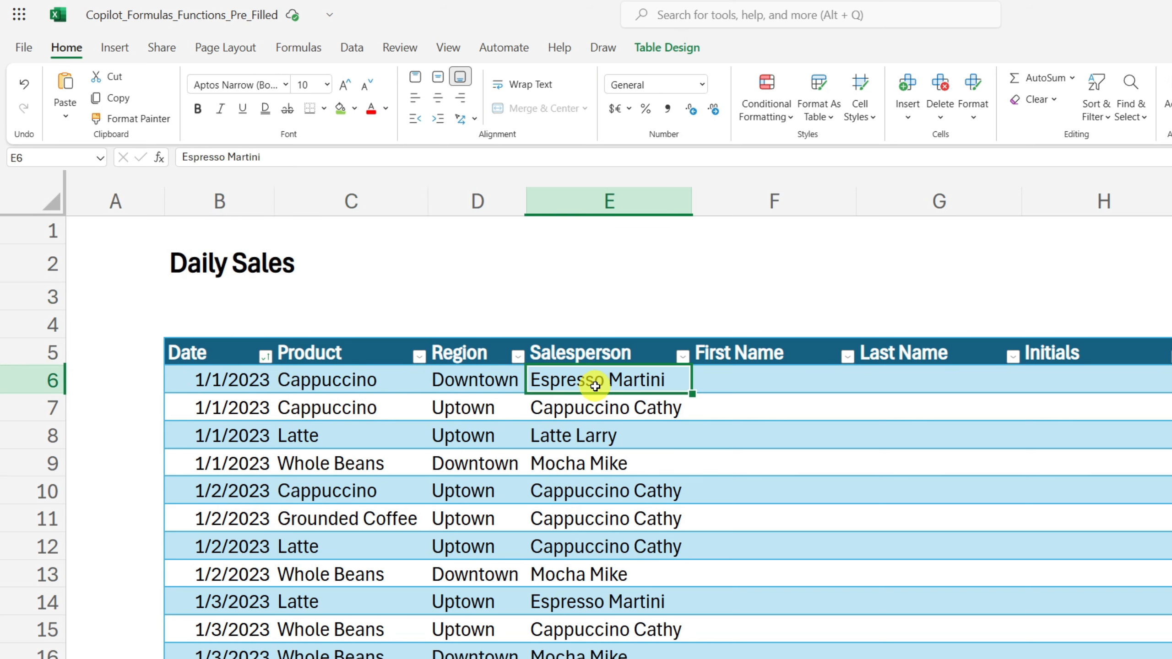
{"action": "left_click", "coordinate": [688, 54]}
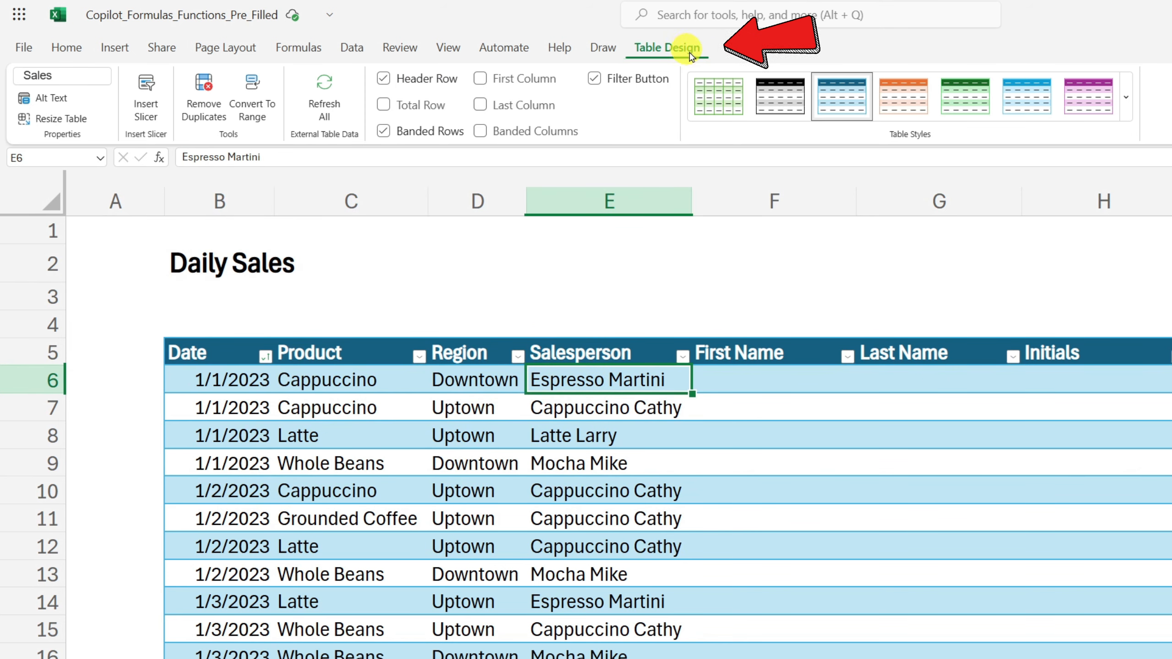
{"action": "left_click", "coordinate": [890, 99]}
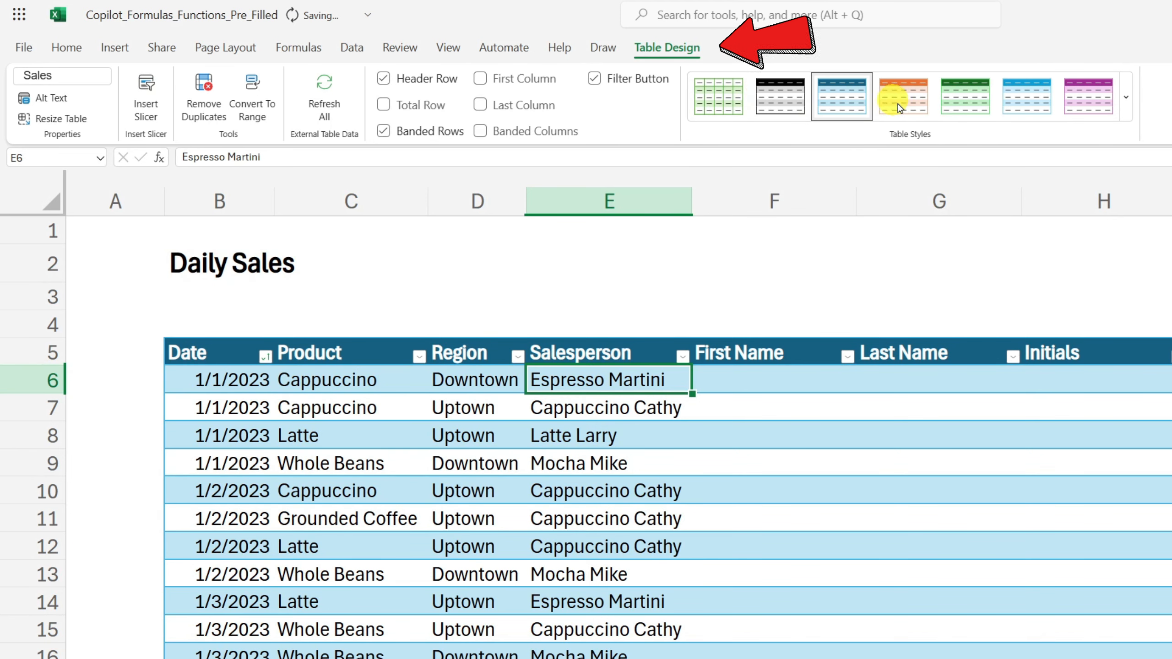
{"action": "left_click", "coordinate": [954, 99]}
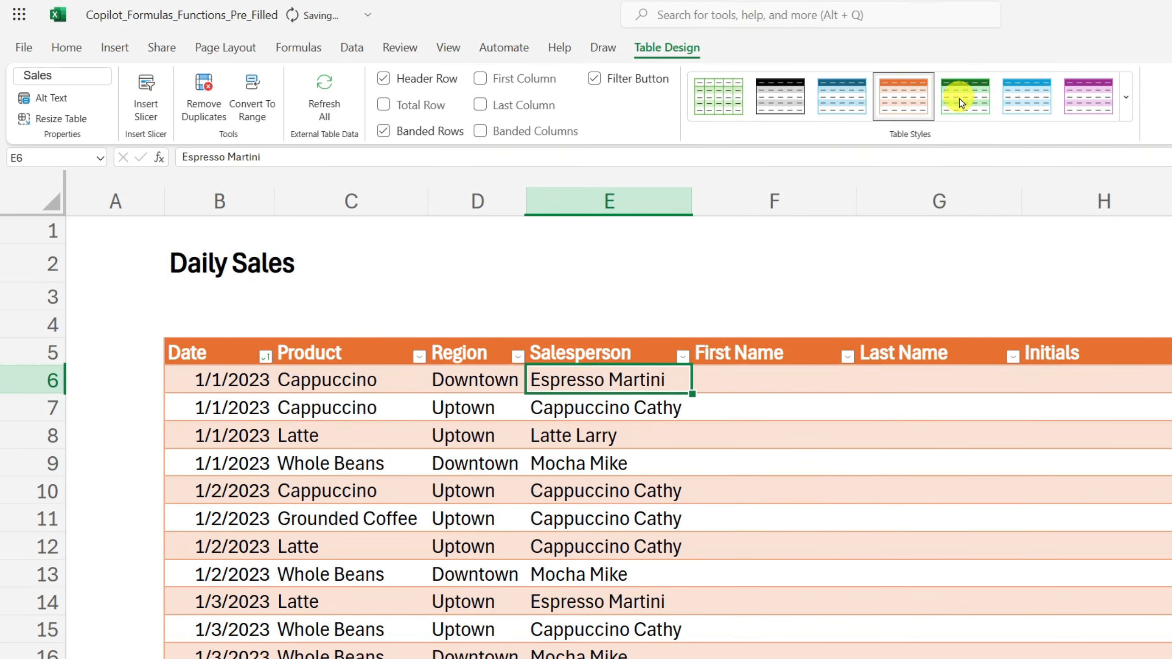
{"action": "left_click", "coordinate": [842, 106]}
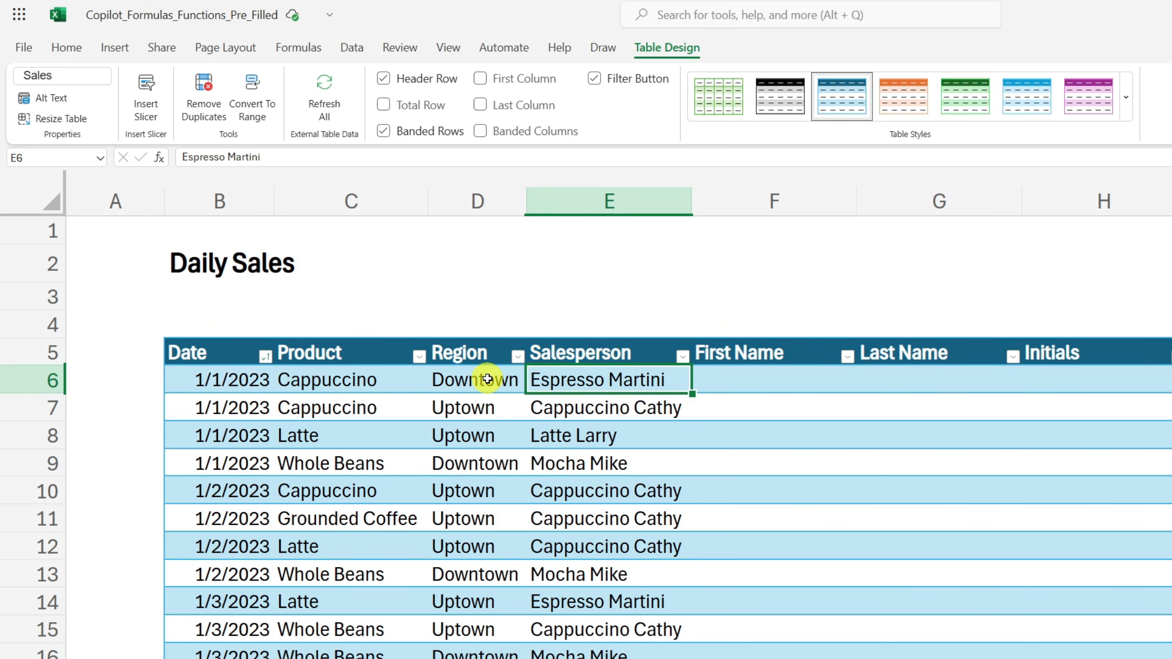
{"action": "left_click", "coordinate": [114, 47]}
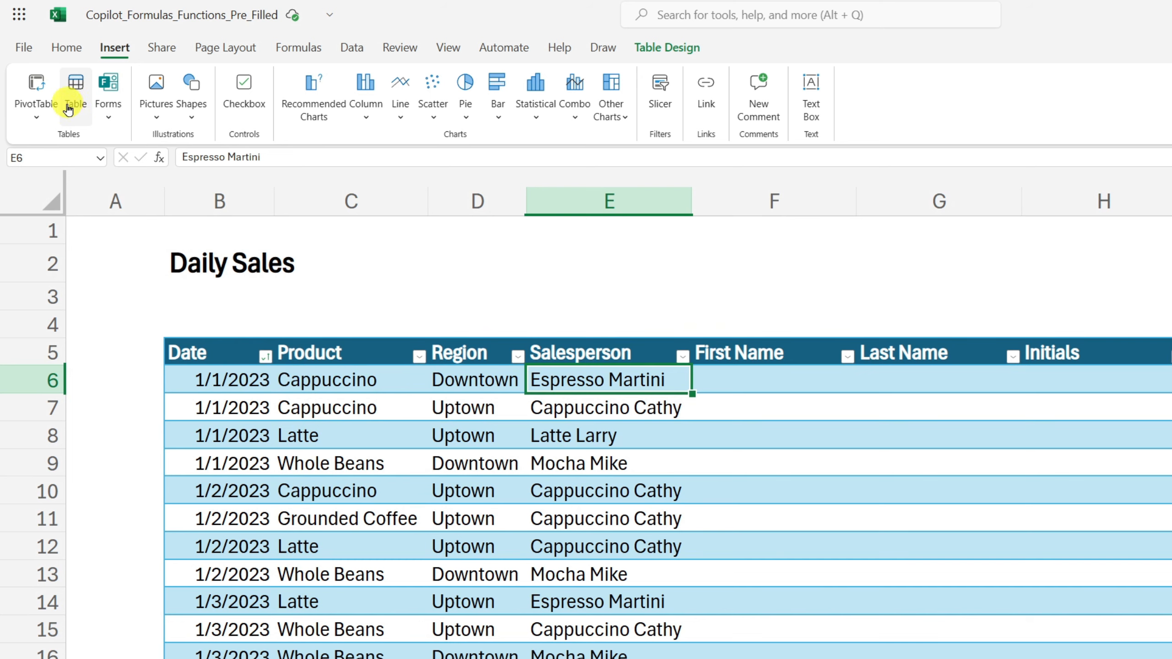
Step: Try entering the first names of the first two salespeople manually in the First Name column and clear both cells
{"action": "left_click", "coordinate": [745, 383]}
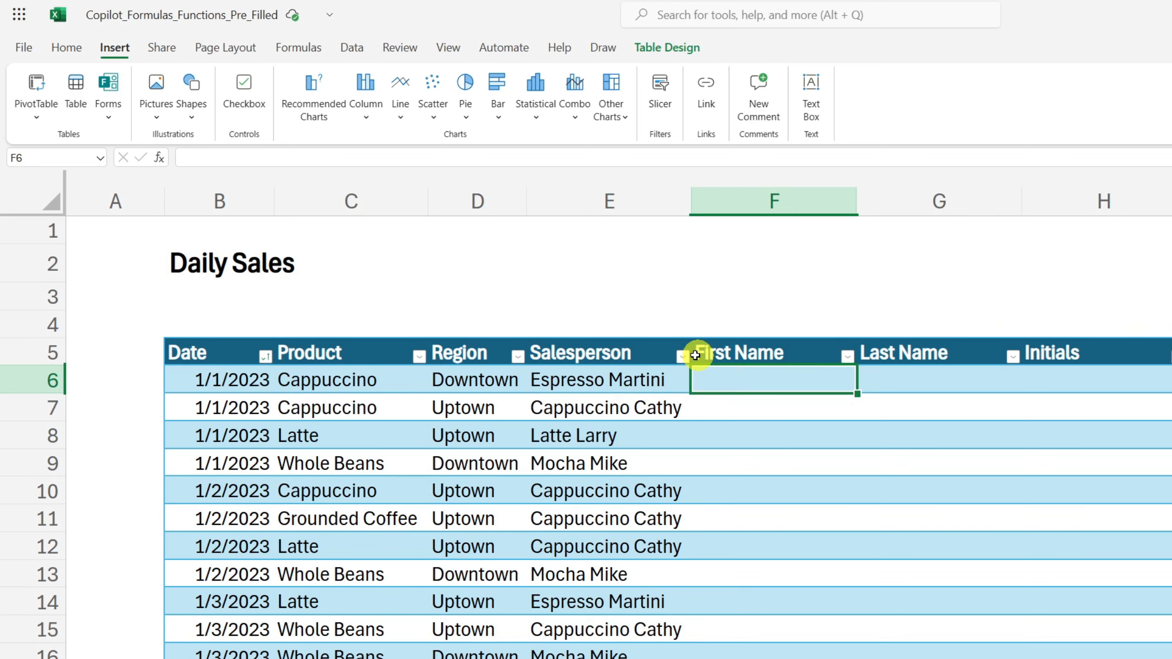
{"action": "left_click", "coordinate": [625, 347]}
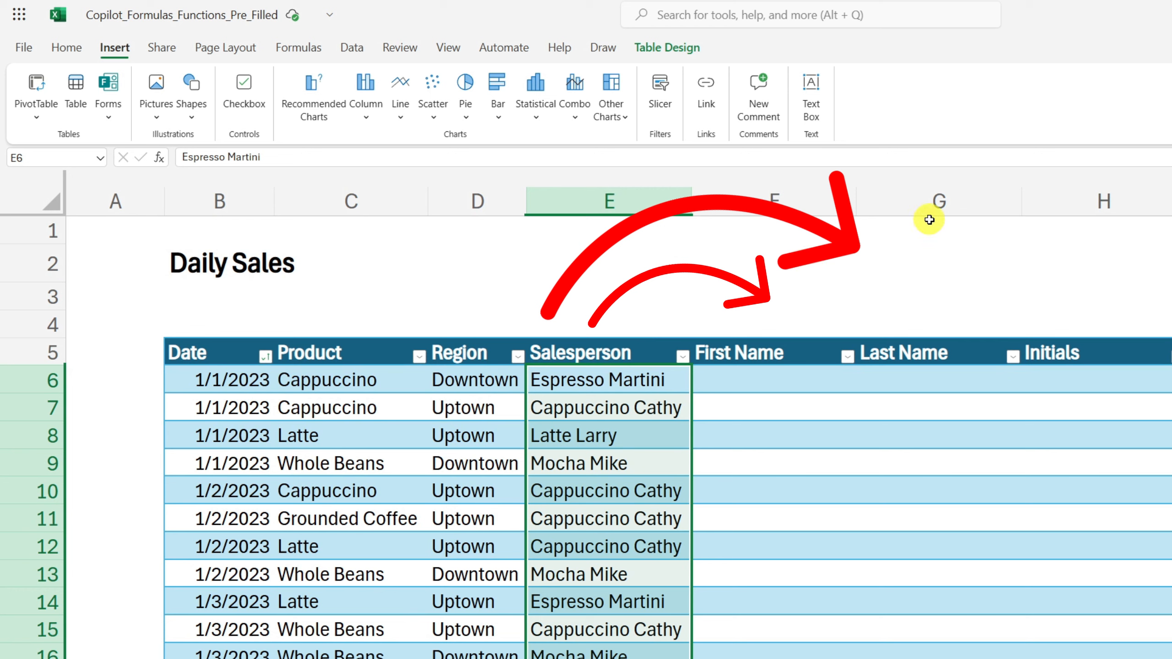
{"action": "left_click", "coordinate": [737, 385]}
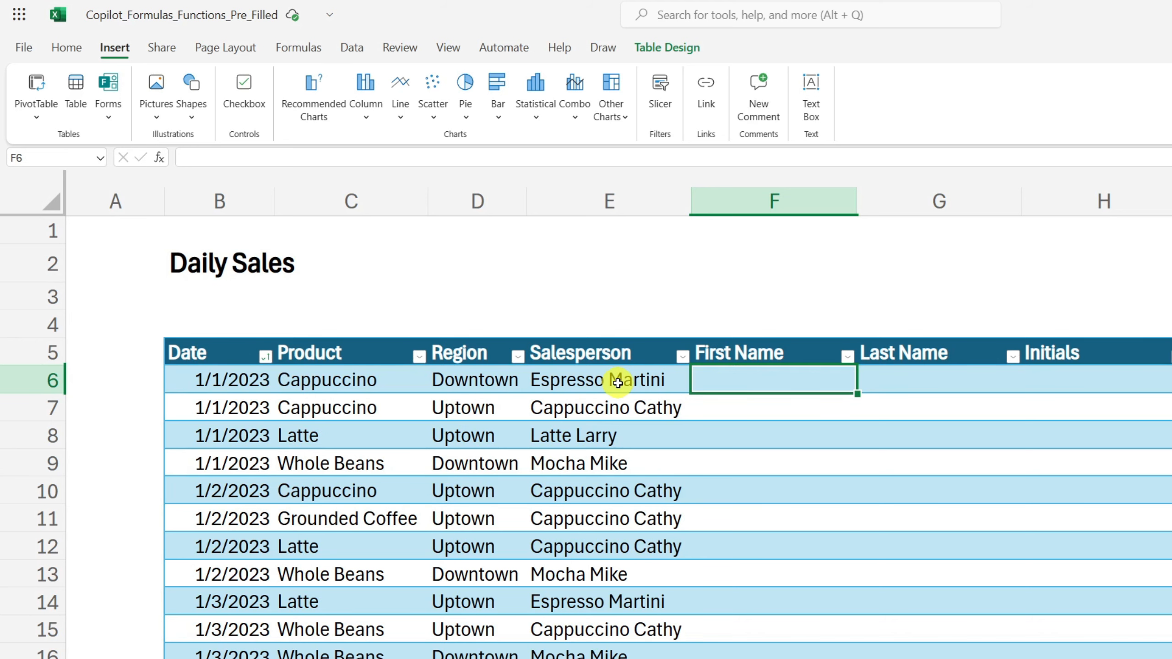
{"action": "type", "text": "Esp"}
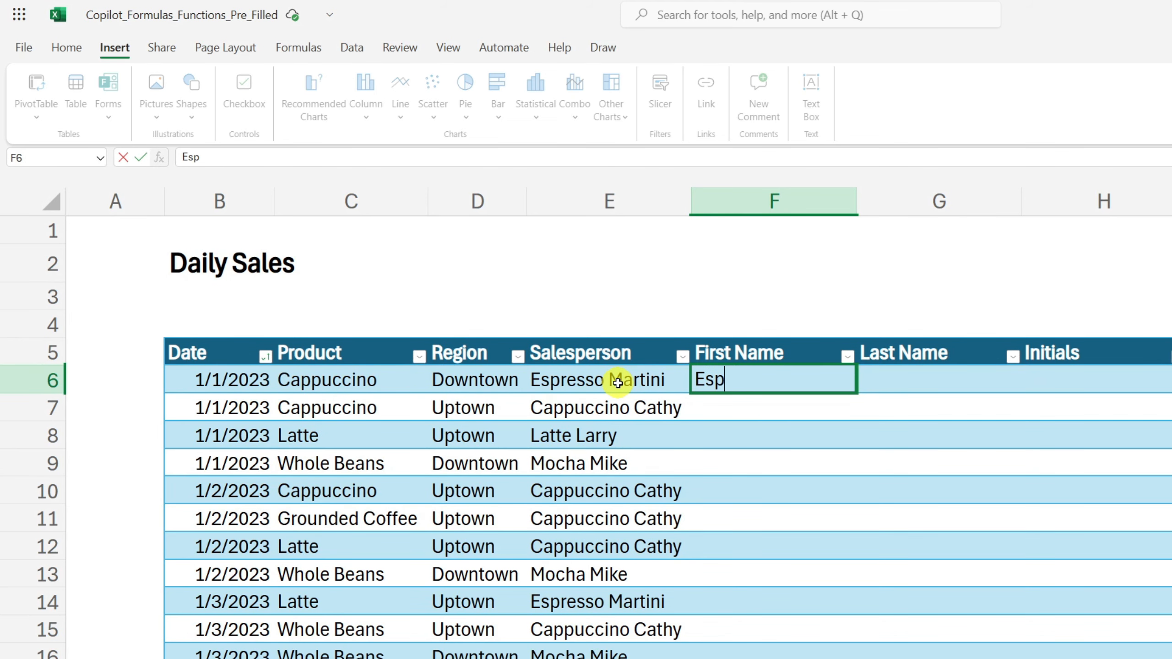
{"action": "type", "text": "resso"}
{"action": "key", "text": "Return"}
{"action": "type", "text": "Cap"}
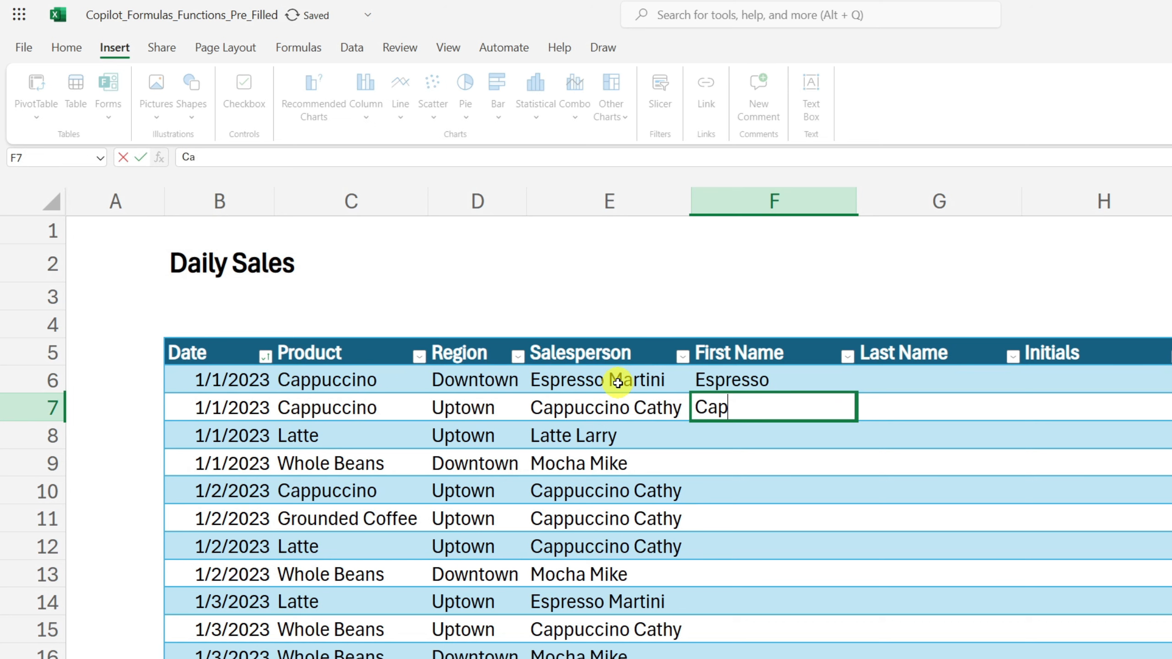
{"action": "type", "text": "pucino"}
{"action": "key", "text": "Return"}
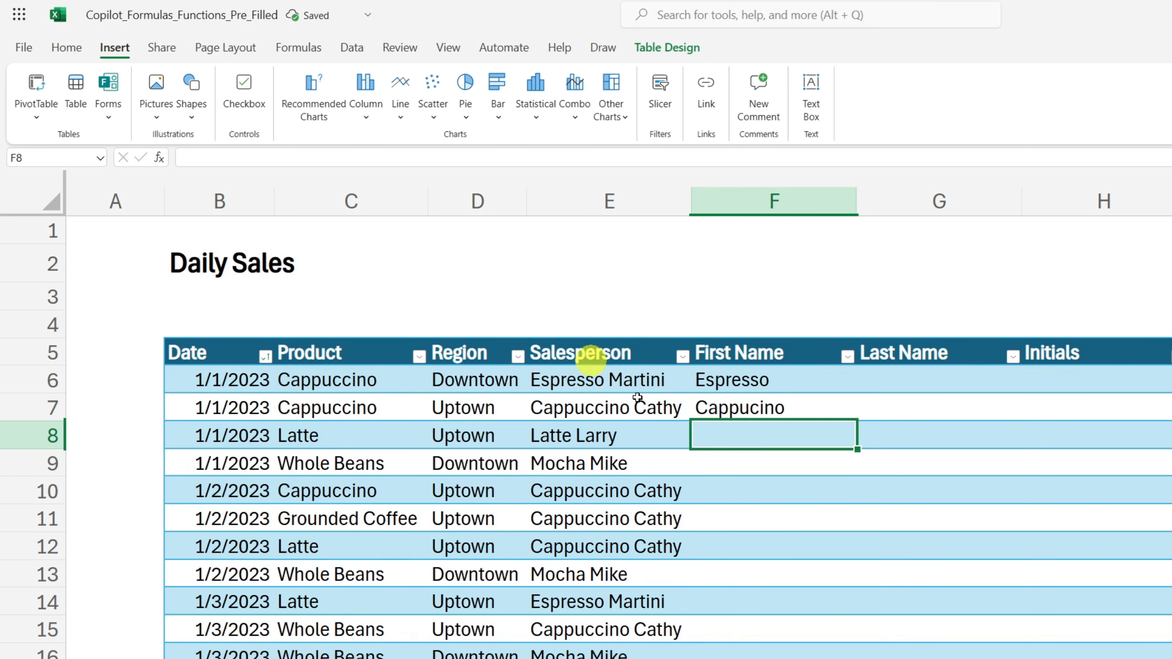
{"action": "left_click_drag", "start_coordinate": [781, 387], "coordinate": [783, 395]}
{"action": "key", "text": "Delete"}
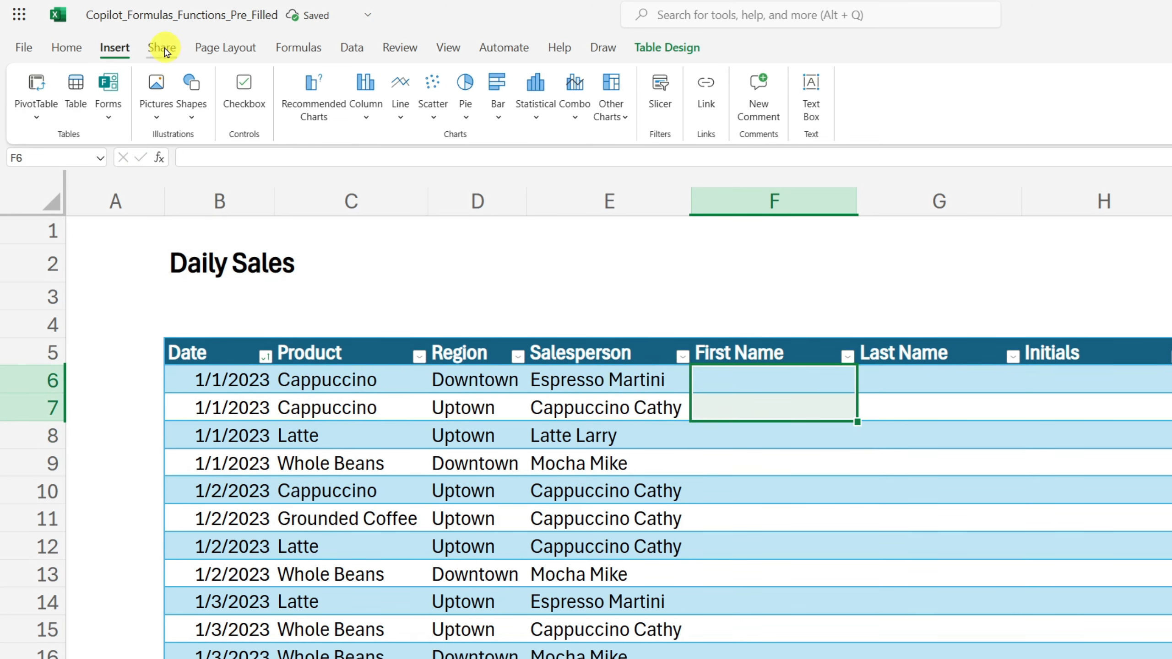
Step: Ask Copilot to split the salesperson name between the first name and the last name, stating that names are always separated by a space
{"action": "left_click", "coordinate": [75, 49]}
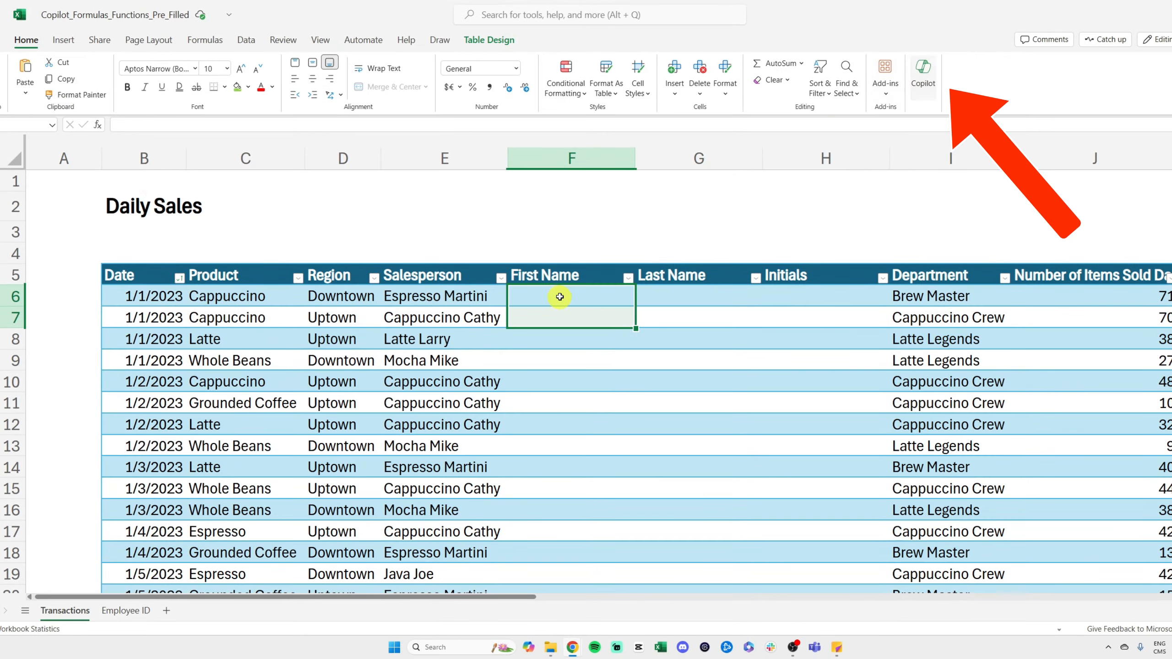
{"action": "left_click", "coordinate": [560, 297]}
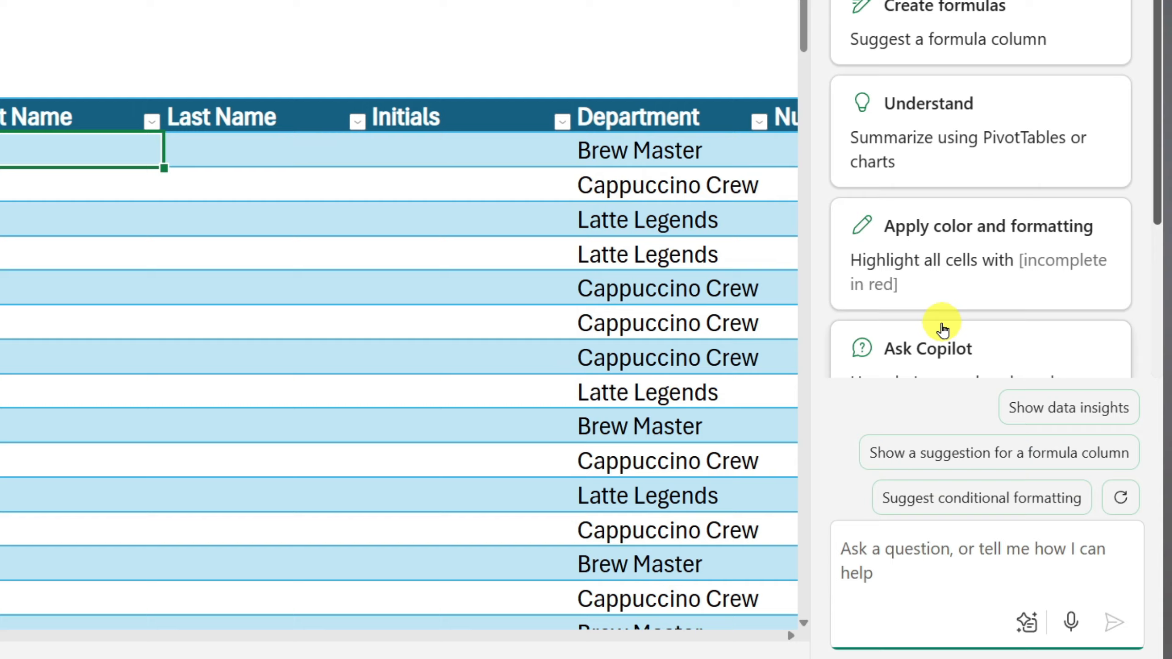
{"action": "left_click", "coordinate": [876, 452]}
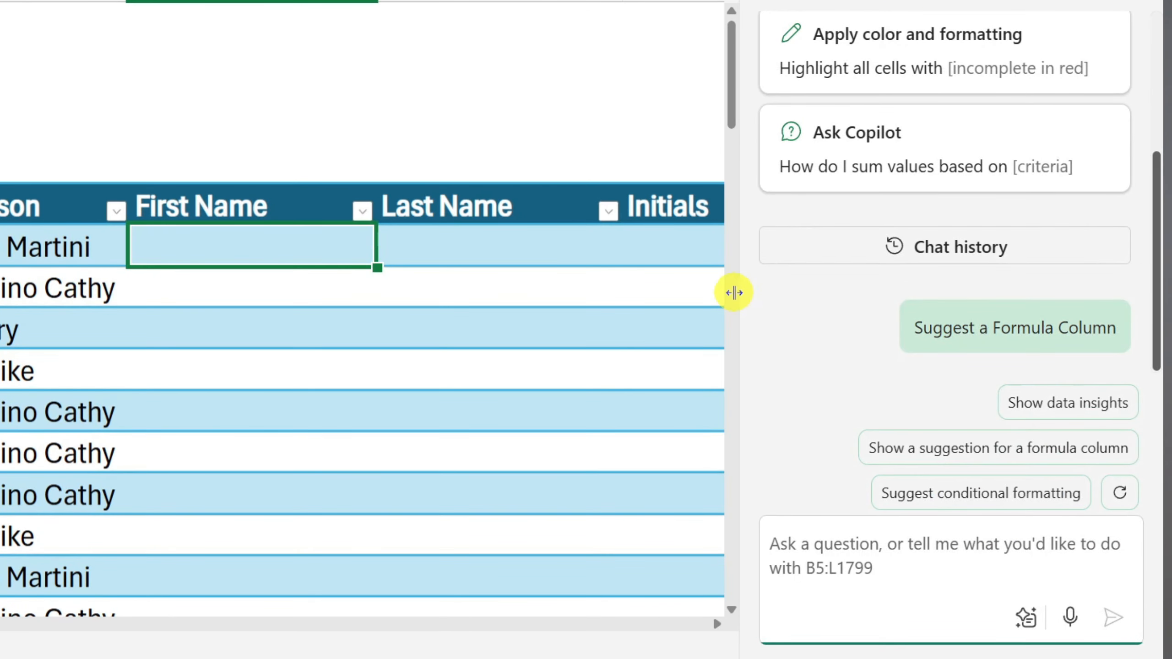
{"action": "left_click_drag", "start_coordinate": [734, 292], "coordinate": [566, 290]}
{"action": "type", "text": "I want to split my salesperson name between the"}
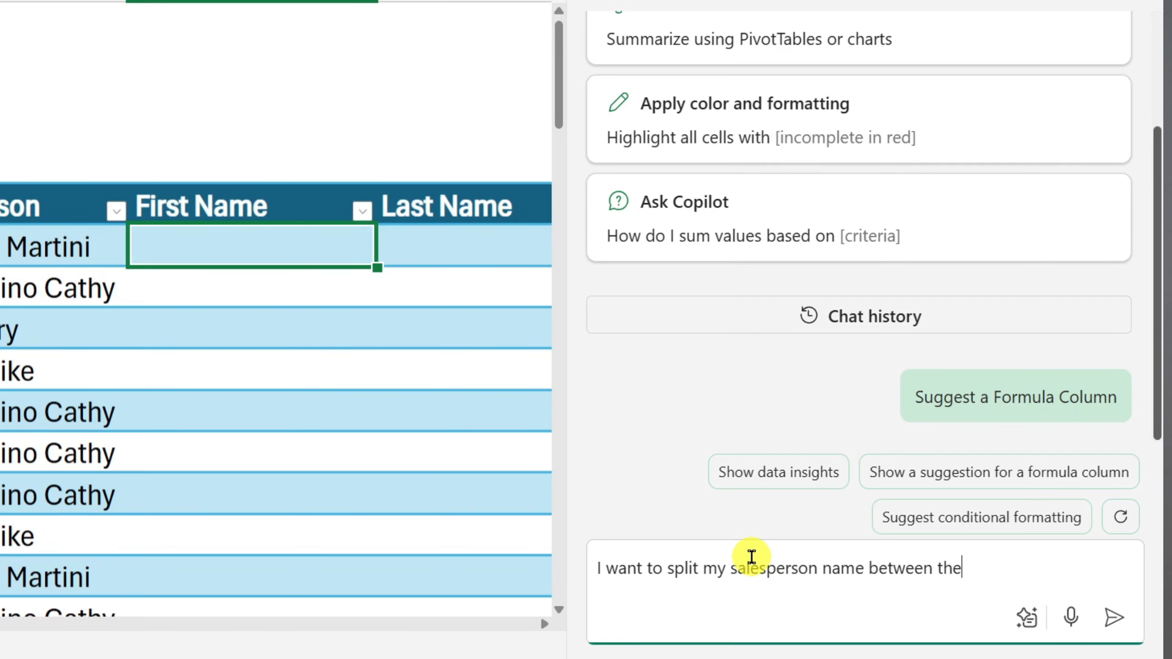
{"action": "type", "text": "last name. My salesperson names are always separated by a space."}
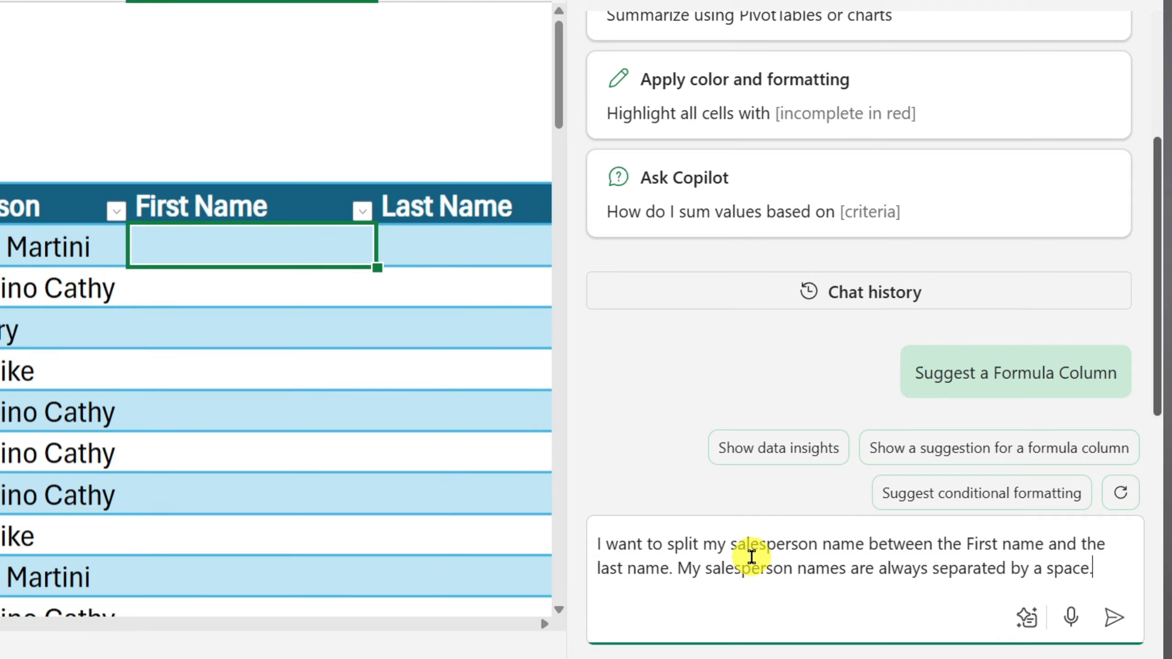
{"action": "key", "text": "Return"}
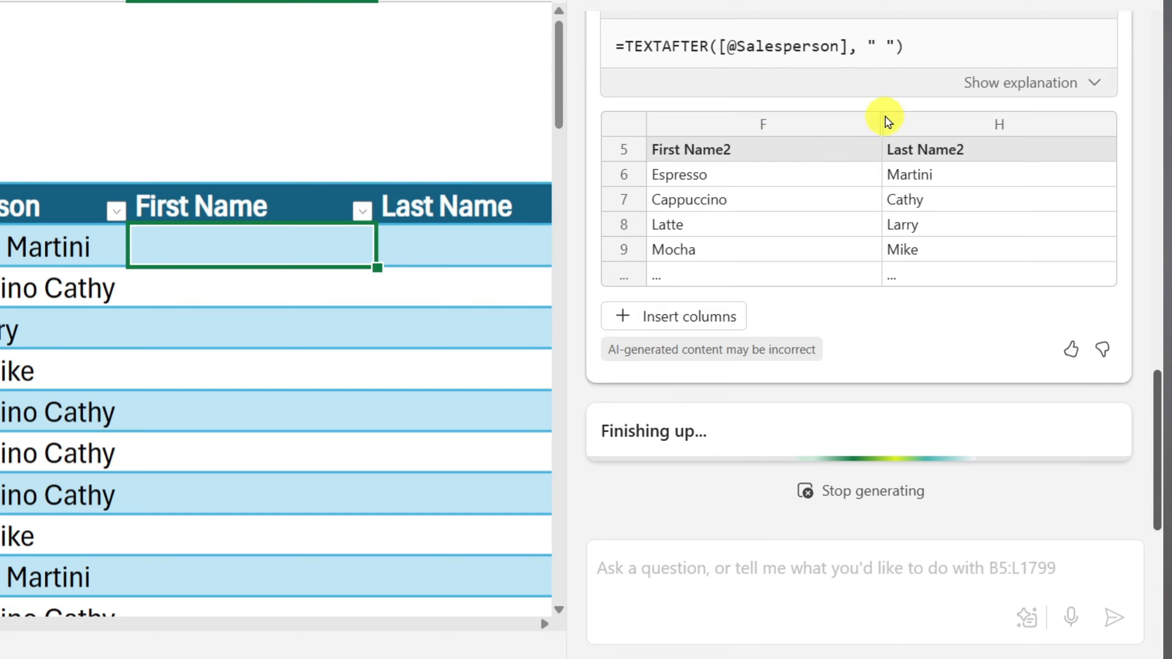
Step: Examine Copilot's suggested First Name2 and Last Name2 column preview and the TEXTAFTER and TEXTBEFORE formulas behind it
{"action": "left_click_drag", "start_coordinate": [651, 150], "coordinate": [826, 161]}
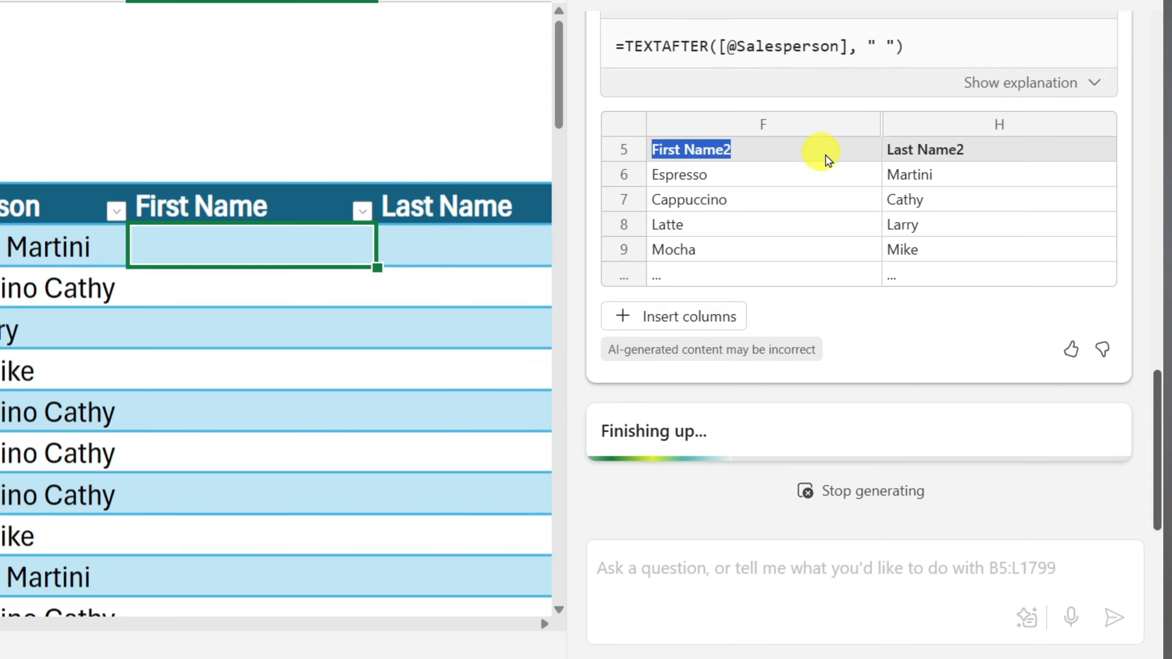
{"action": "left_click_drag", "start_coordinate": [892, 226], "coordinate": [974, 237]}
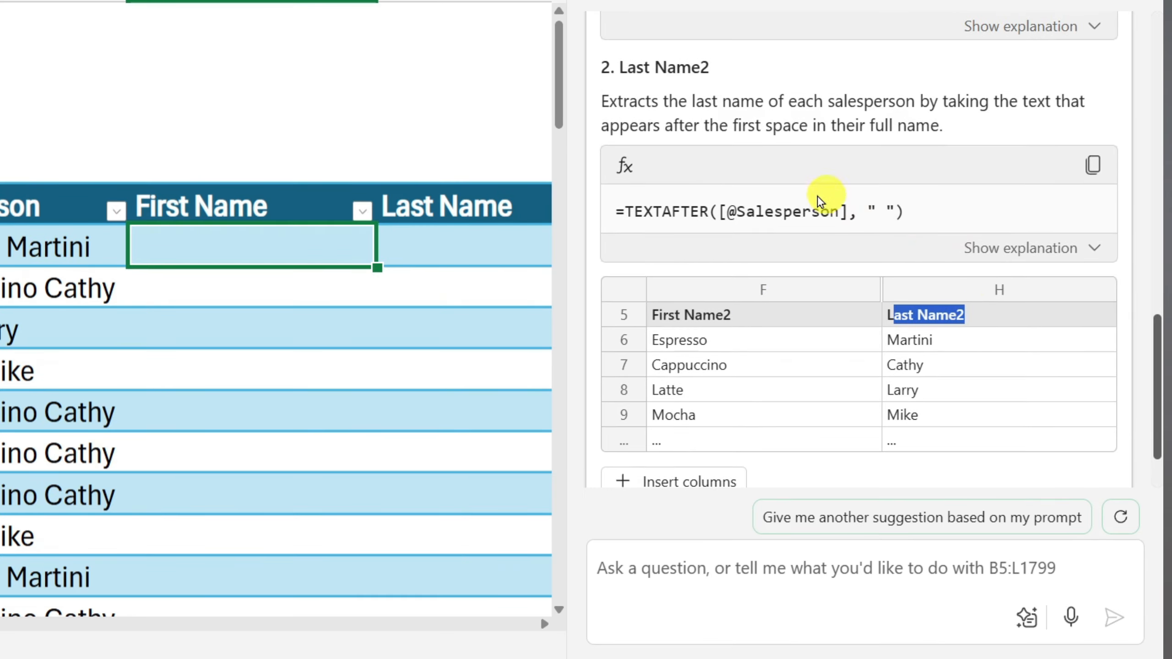
{"action": "left_click_drag", "start_coordinate": [616, 212], "coordinate": [915, 215]}
{"action": "left_click", "coordinate": [685, 211]}
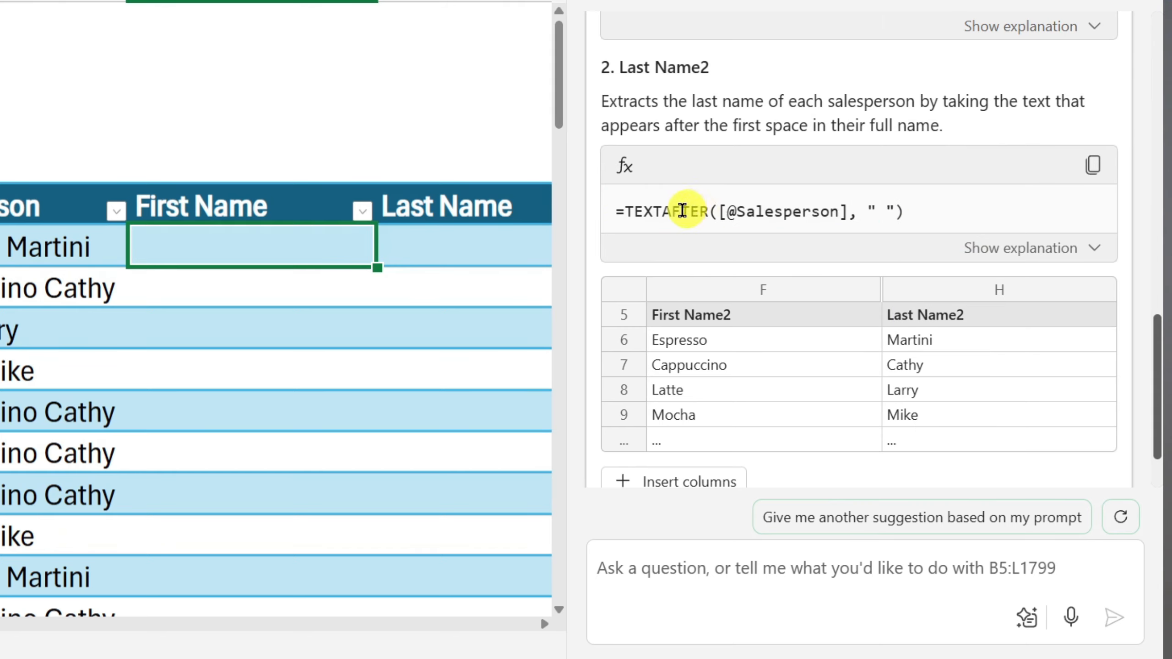
{"action": "left_click_drag", "start_coordinate": [621, 211], "coordinate": [904, 218]}
{"action": "scroll", "coordinate": [877, 212], "scroll_direction": "up", "scroll_amount": 5}
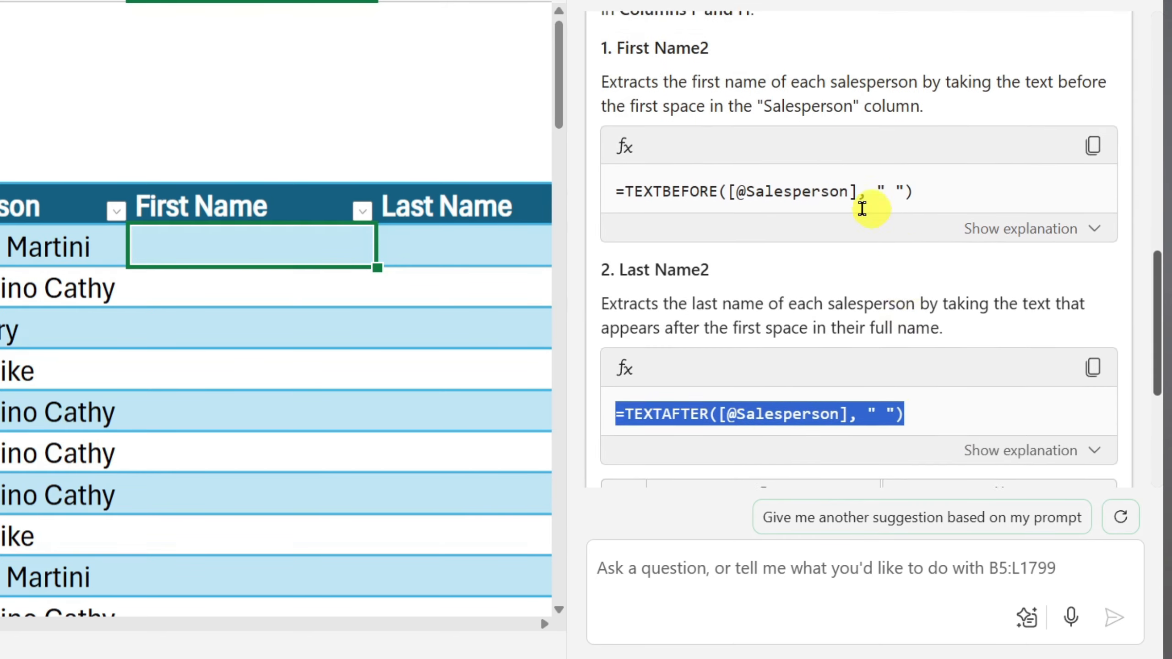
{"action": "left_click_drag", "start_coordinate": [616, 230], "coordinate": [902, 222]}
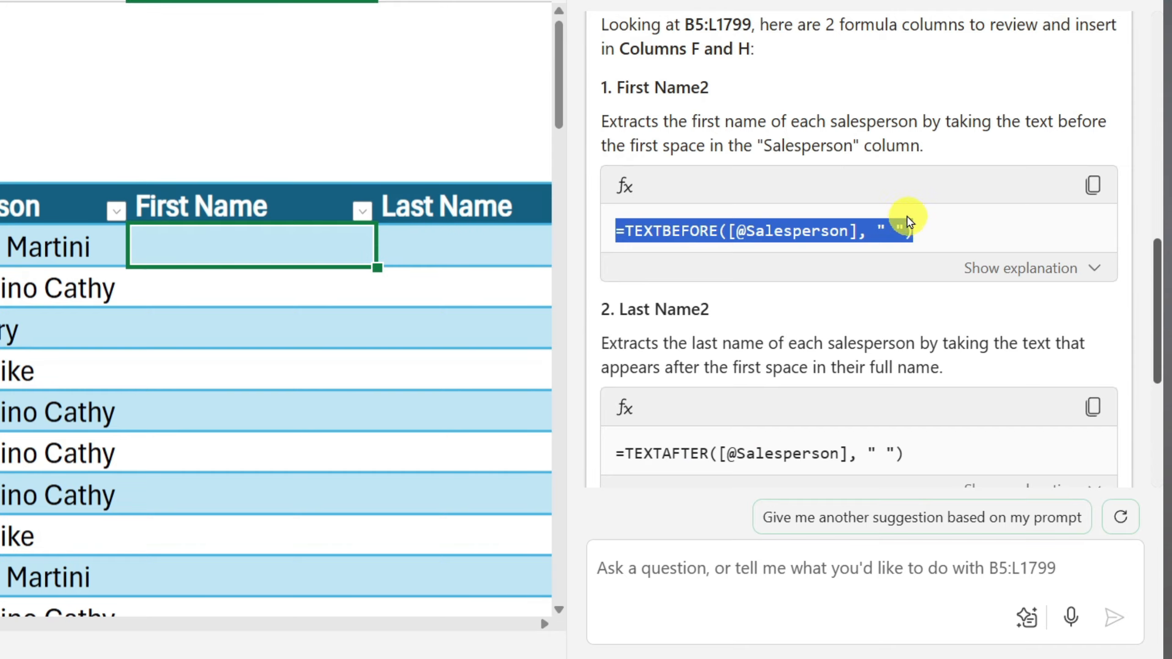
Step: Insert Copilot's suggested First Name2 and Last Name2 formula columns into the sales table and close the Copilot pane
{"action": "scroll", "coordinate": [830, 208], "scroll_direction": "down", "scroll_amount": 6}
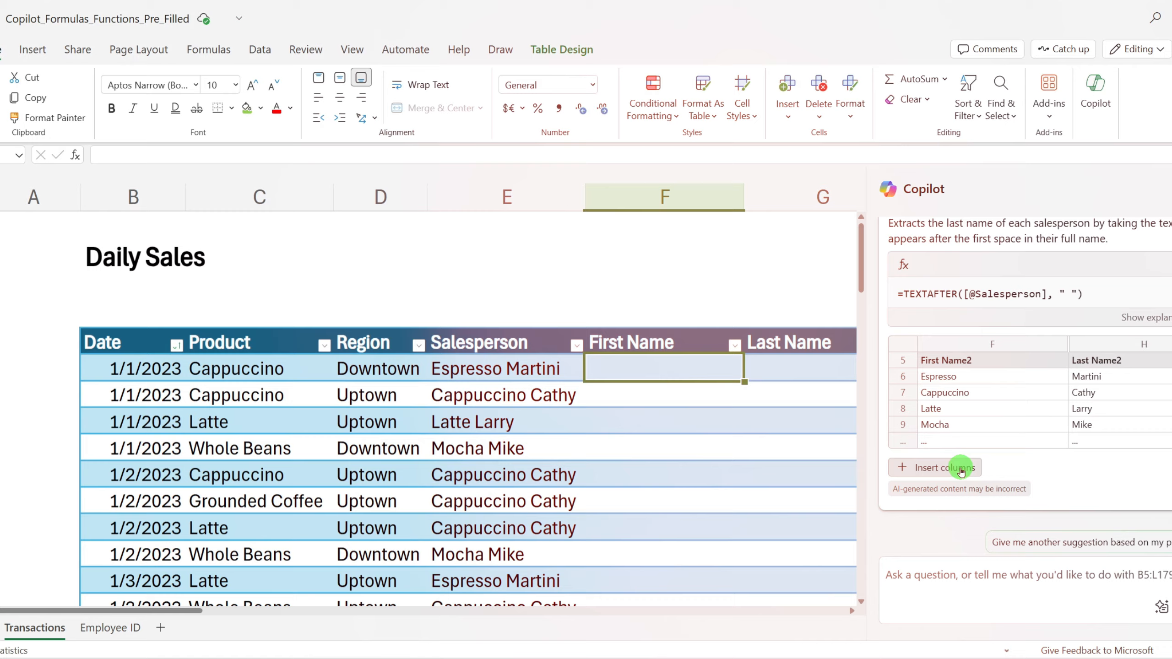
{"action": "left_click", "coordinate": [713, 408]}
{"action": "left_click", "coordinate": [272, 187]}
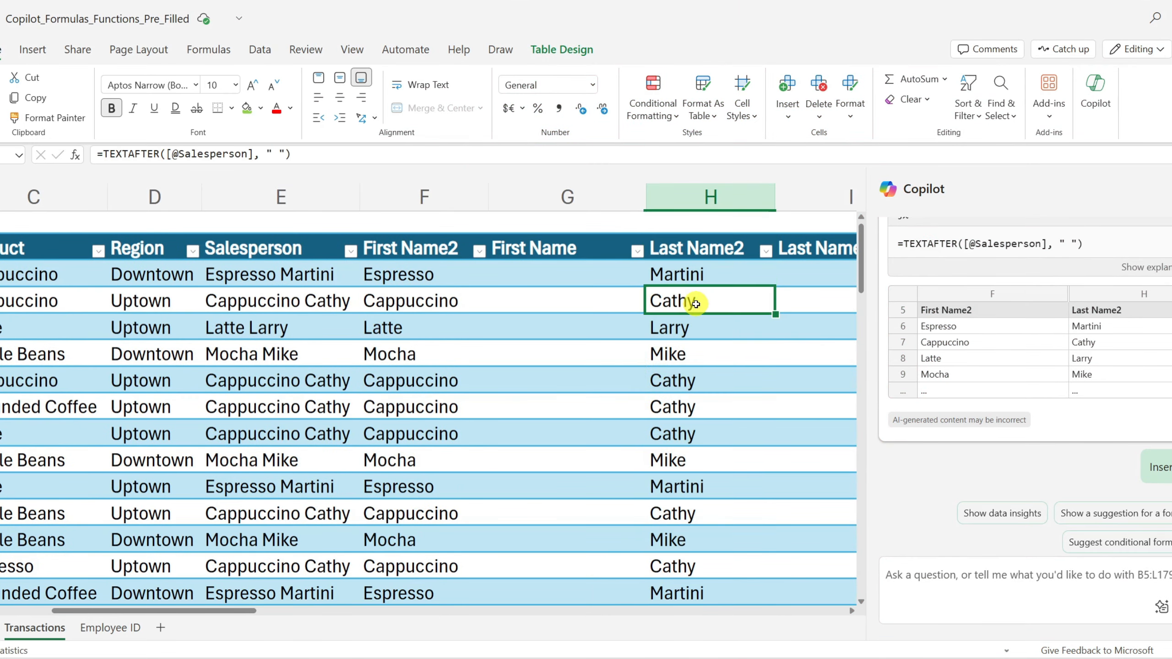
{"action": "left_click", "coordinate": [1169, 189]}
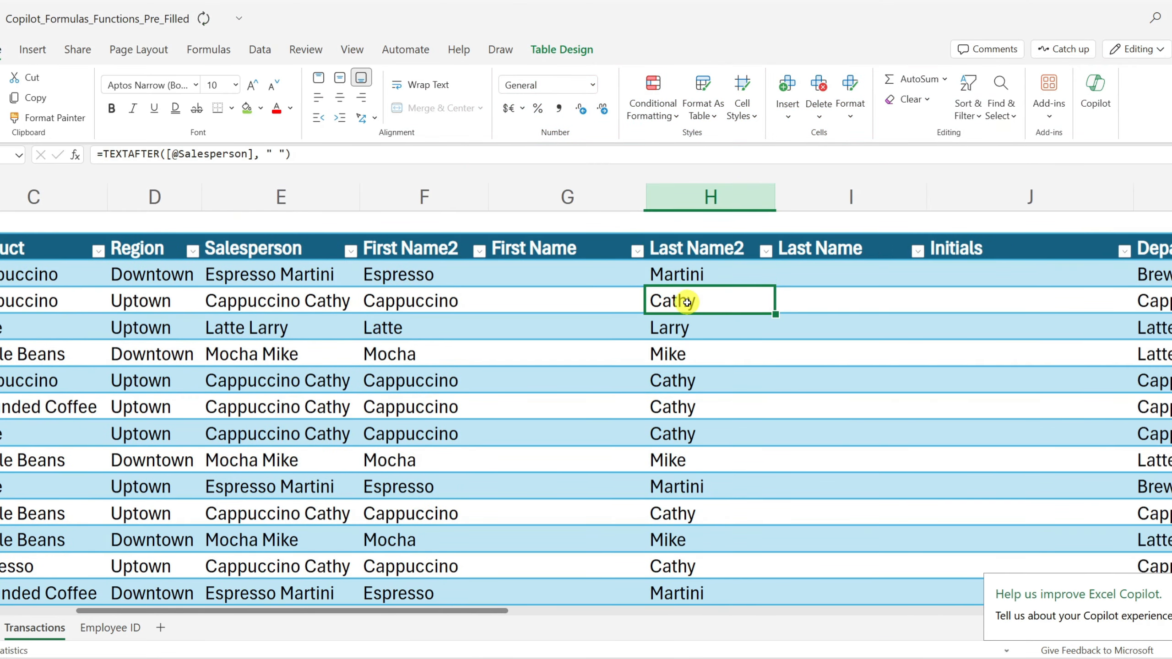
{"action": "scroll", "coordinate": [687, 302], "scroll_direction": "down", "scroll_amount": 3}
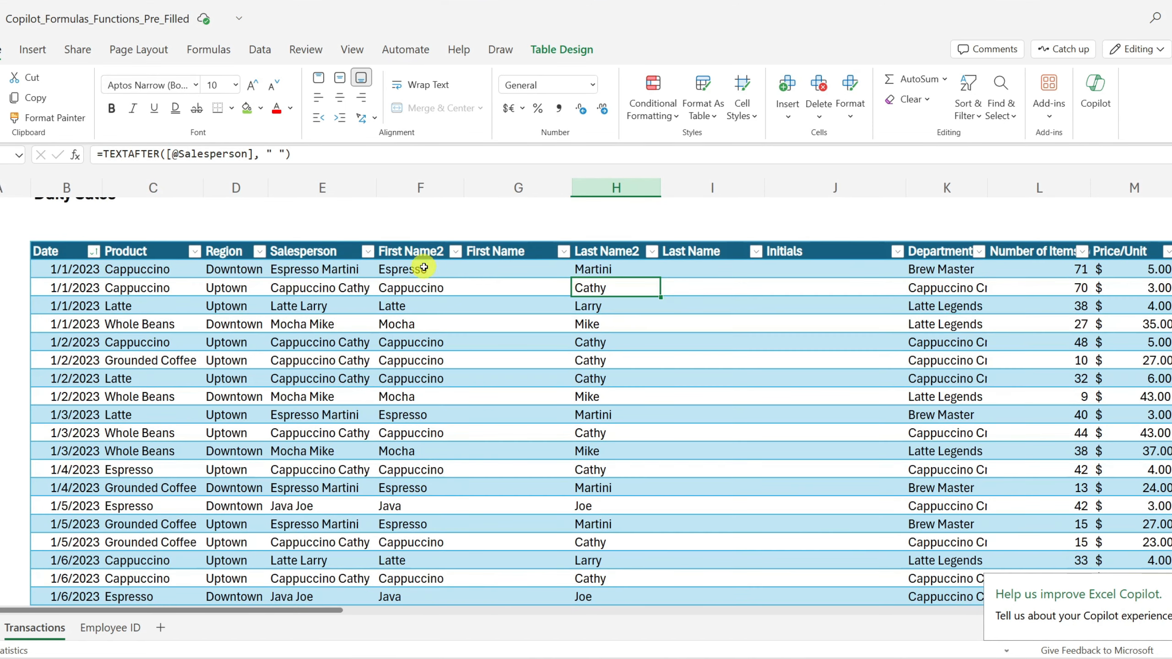
{"action": "left_click_drag", "start_coordinate": [418, 268], "coordinate": [413, 358]}
{"action": "left_click_drag", "start_coordinate": [596, 268], "coordinate": [611, 395]}
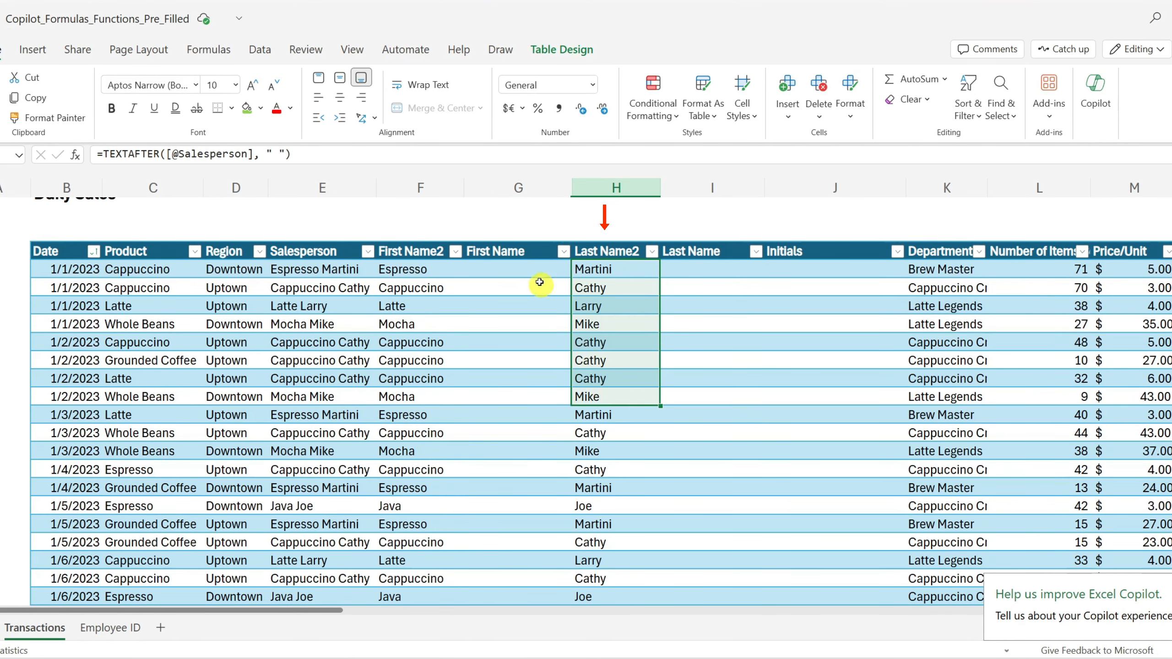
Step: Delete the empty First Name and Last Name columns from the sheet
{"action": "left_click", "coordinate": [526, 254]}
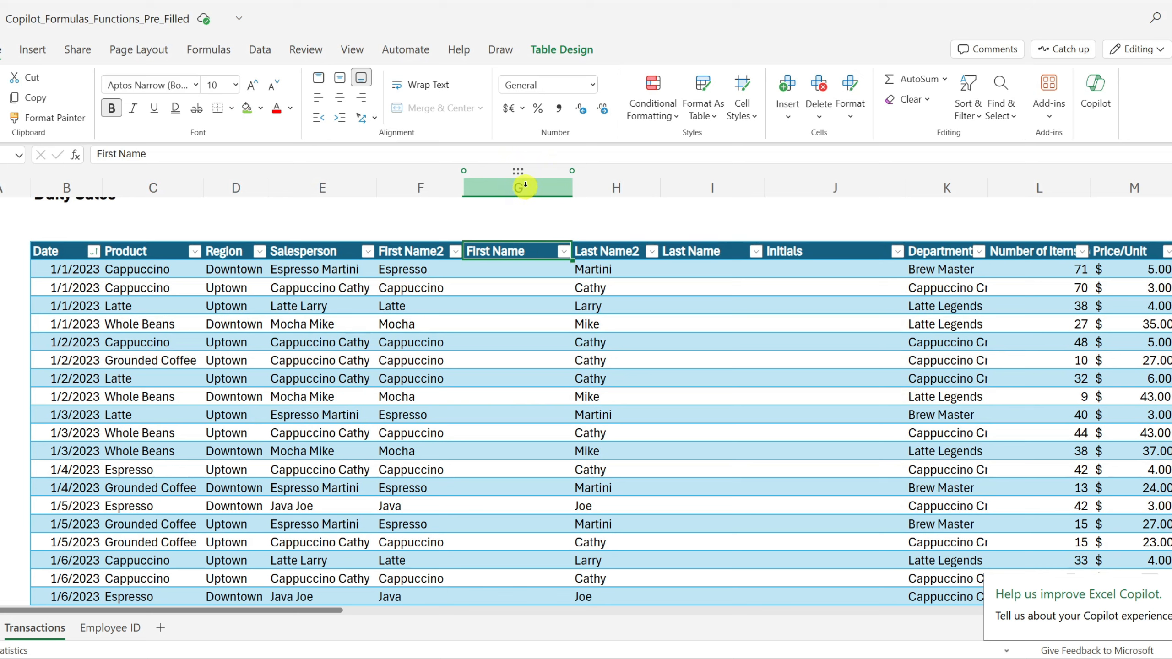
{"action": "right_click", "coordinate": [524, 186]}
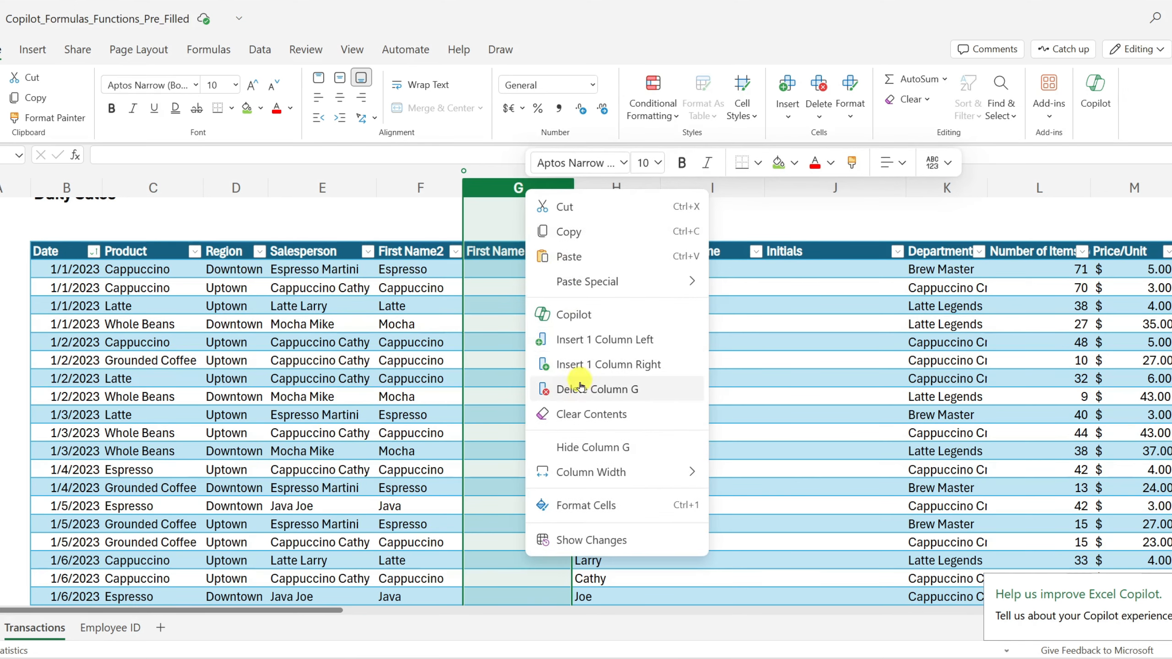
{"action": "left_click", "coordinate": [598, 390]}
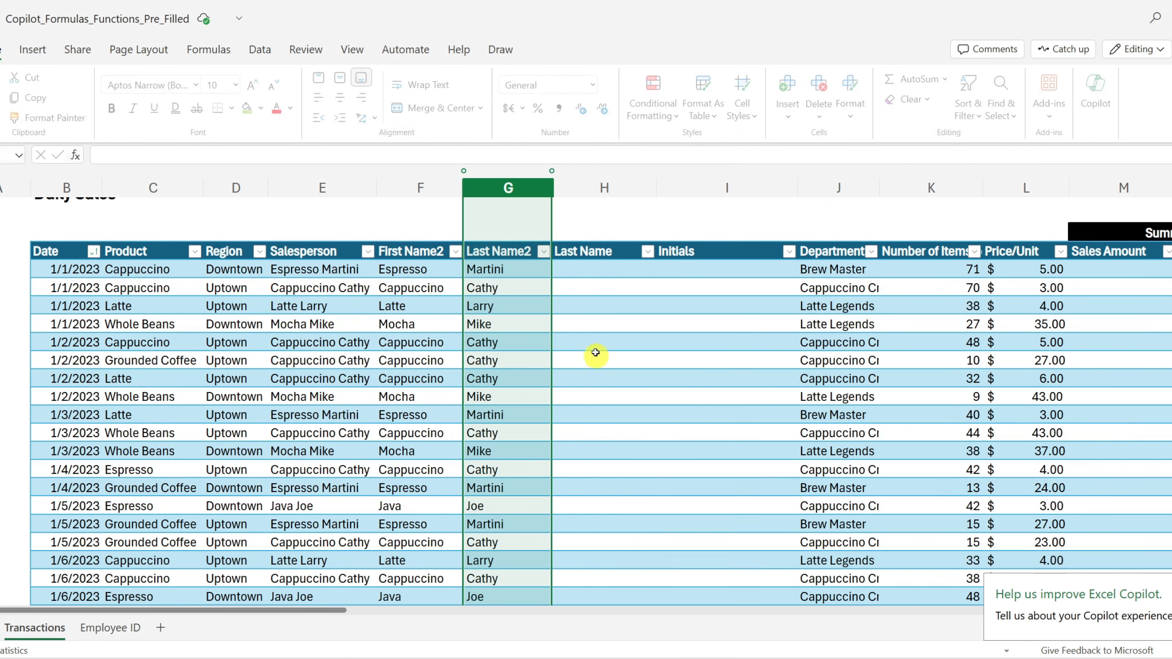
{"action": "right_click", "coordinate": [598, 181]}
{"action": "left_click", "coordinate": [668, 381]}
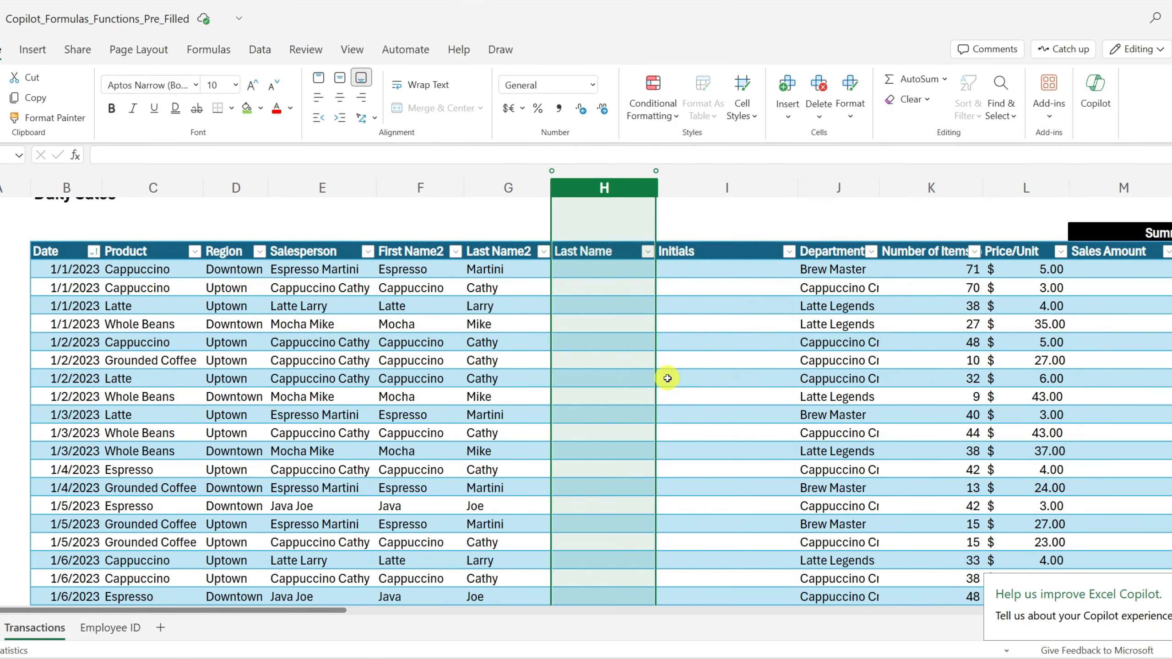
Step: Examine the formulas in the first Last Name2 and First Name2 cells, including the space delimiter argument, without changing them
{"action": "left_click", "coordinate": [503, 272]}
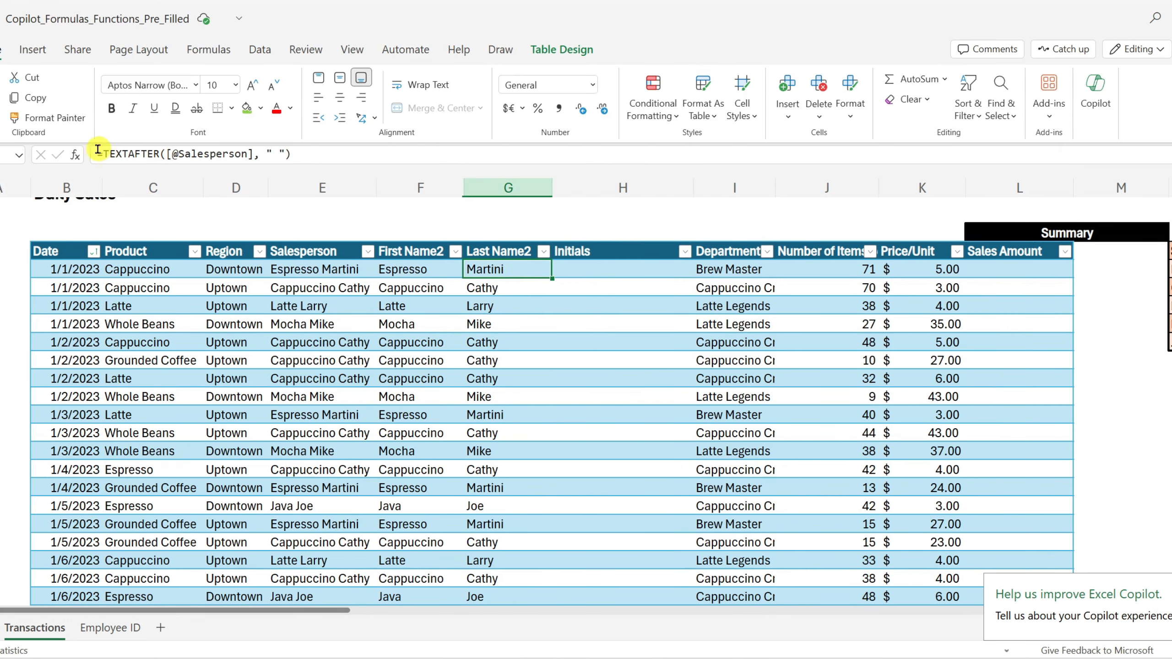
{"action": "left_click_drag", "start_coordinate": [98, 153], "coordinate": [302, 155]}
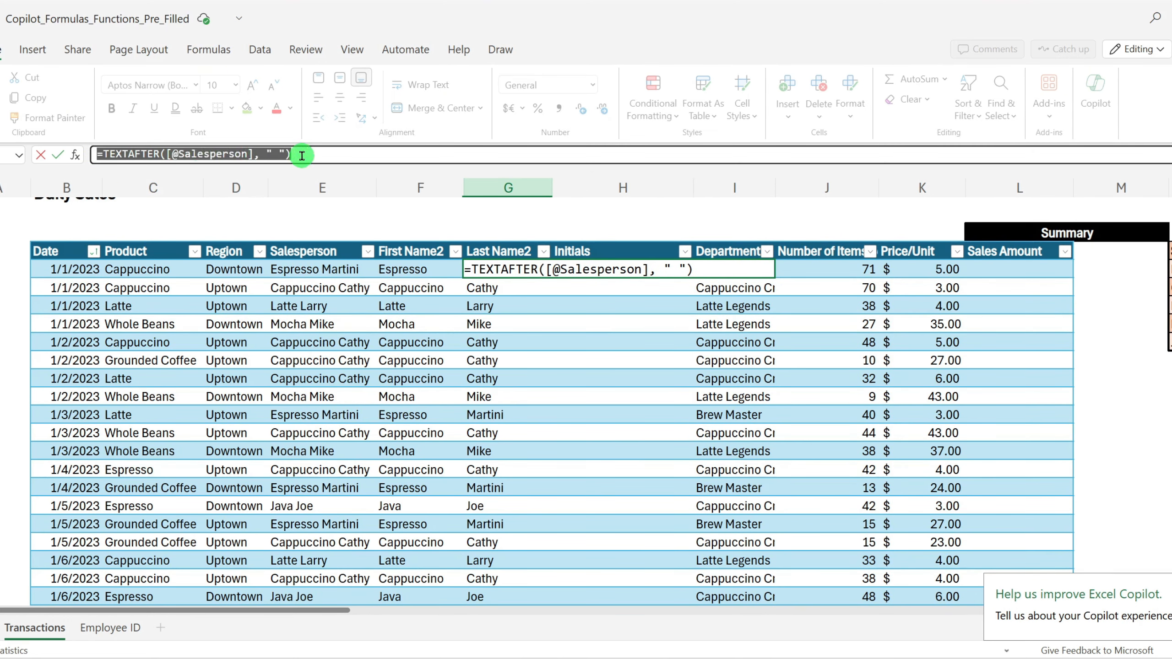
{"action": "key", "text": "Escape"}
{"action": "left_click_drag", "start_coordinate": [99, 152], "coordinate": [327, 152]}
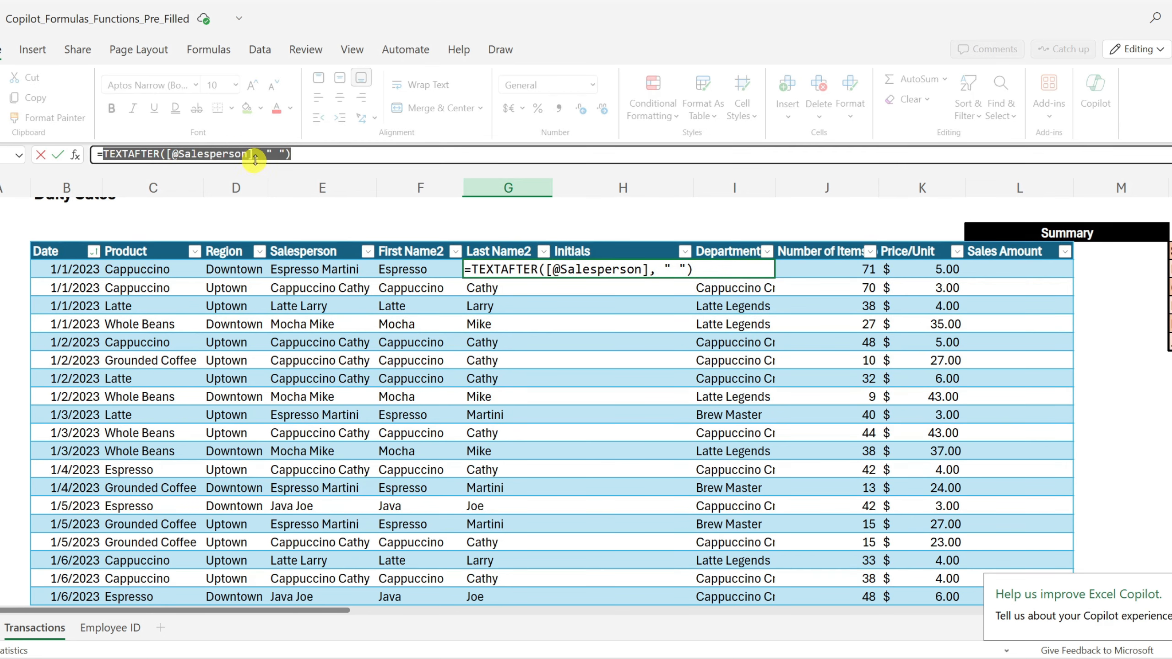
{"action": "left_click", "coordinate": [291, 154]}
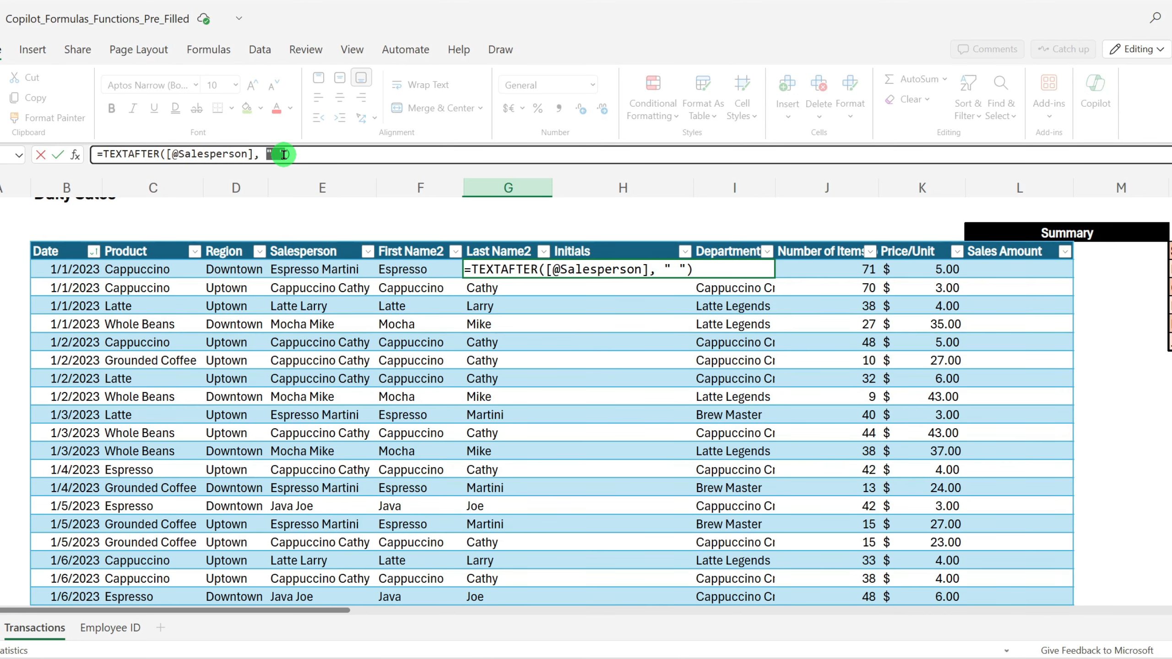
{"action": "key", "text": "Escape"}
{"action": "key", "text": "Escape"}
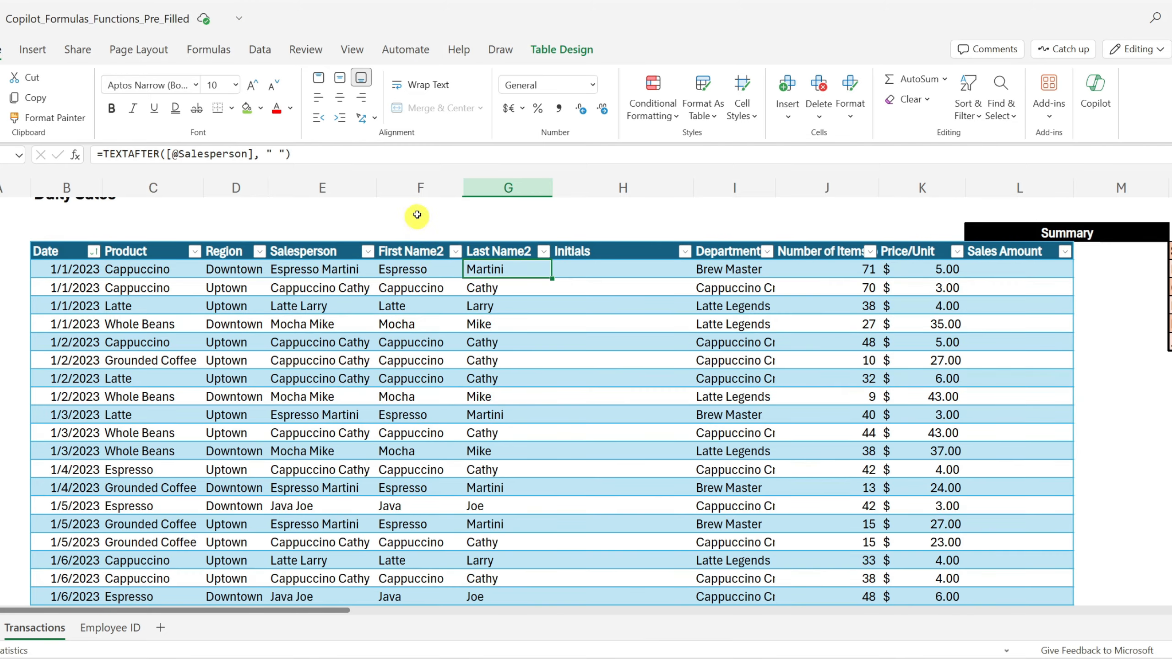
{"action": "left_click", "coordinate": [416, 269]}
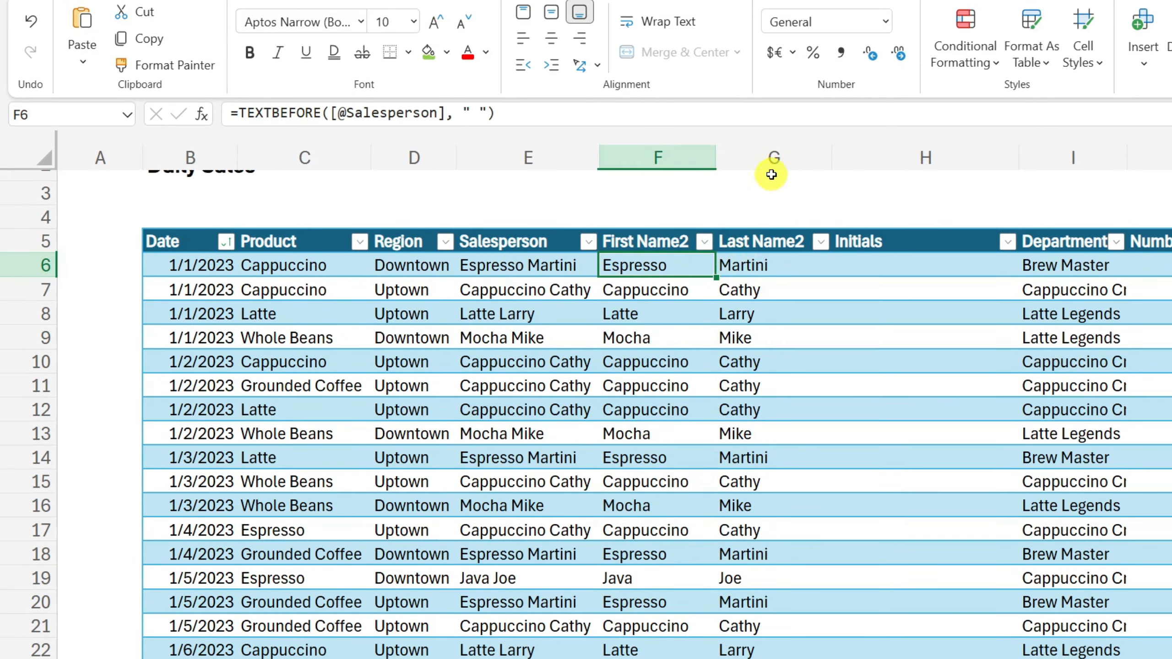
{"action": "left_click", "coordinate": [767, 262]}
{"action": "left_click", "coordinate": [536, 262]}
{"action": "left_click", "coordinate": [778, 270]}
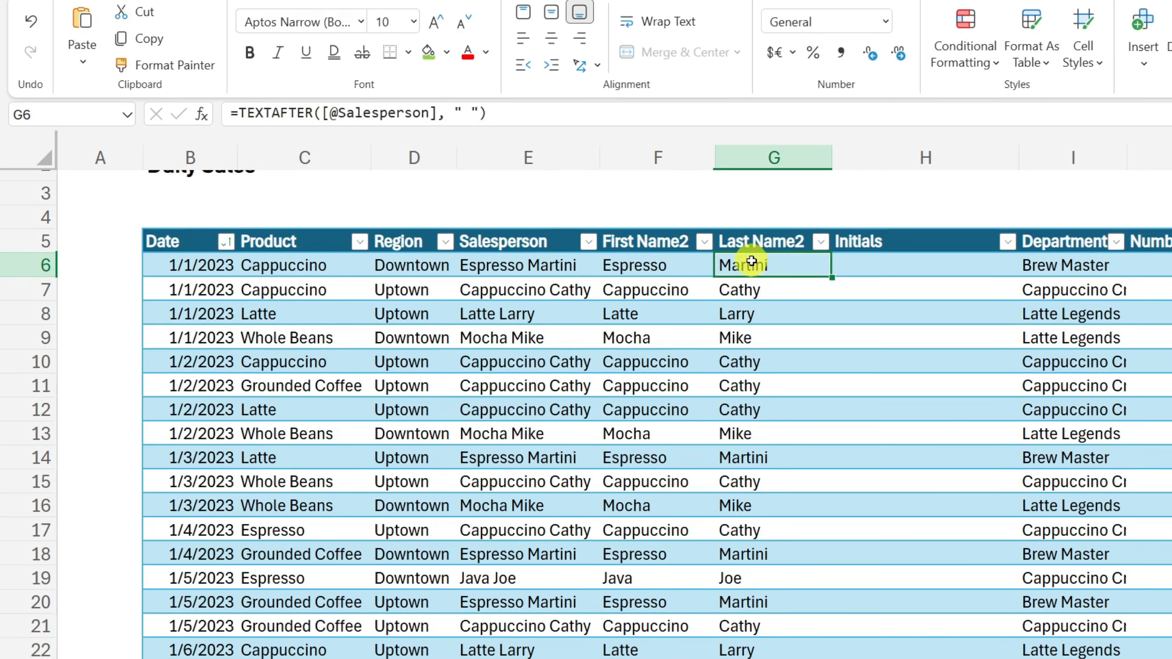
Step: Enter the example initials E.M and C.C in the first two Initials cells and start the third with "L."
{"action": "left_click", "coordinate": [887, 267]}
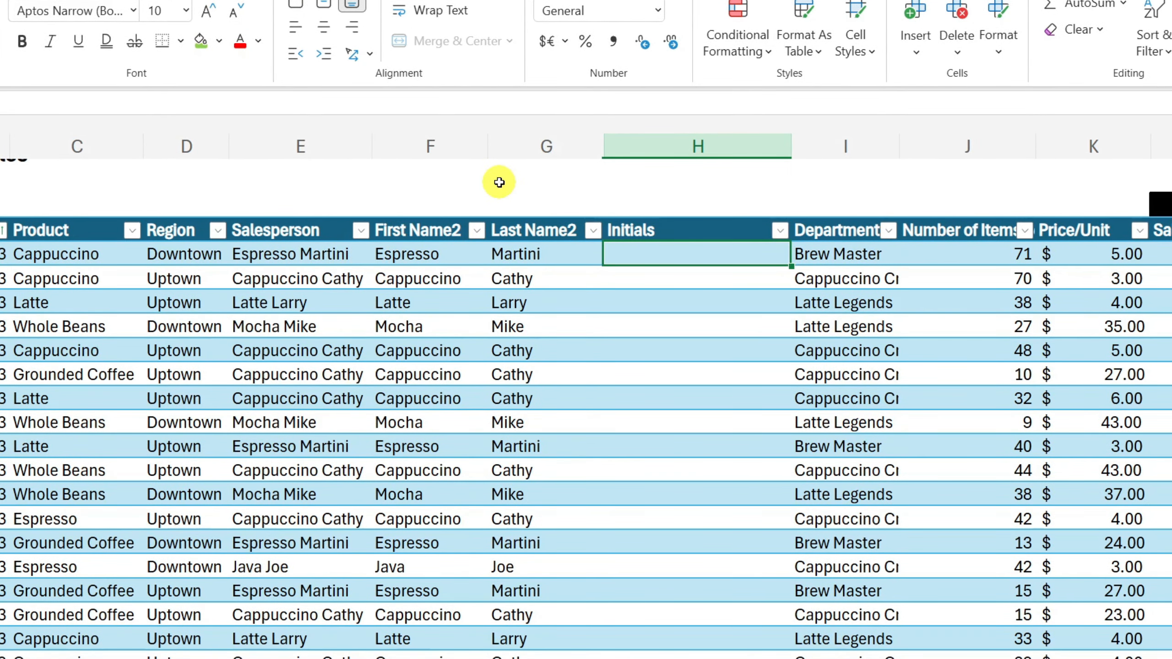
{"action": "type", "text": "E"}
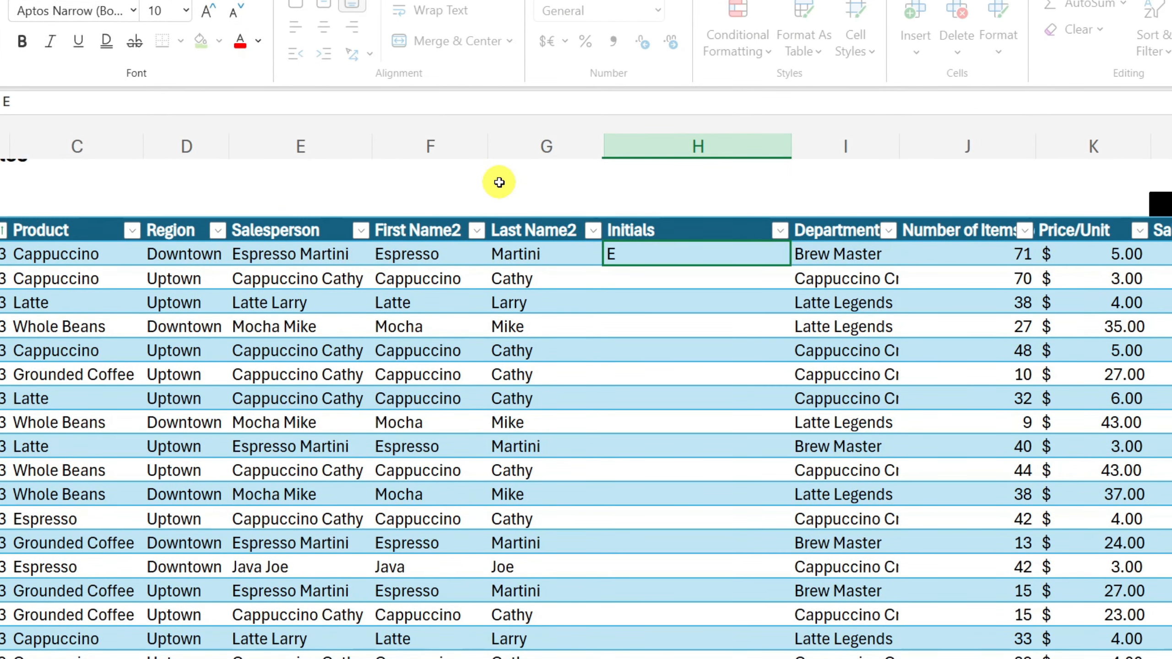
{"action": "type", "text": ".M"}
{"action": "key", "text": "Return"}
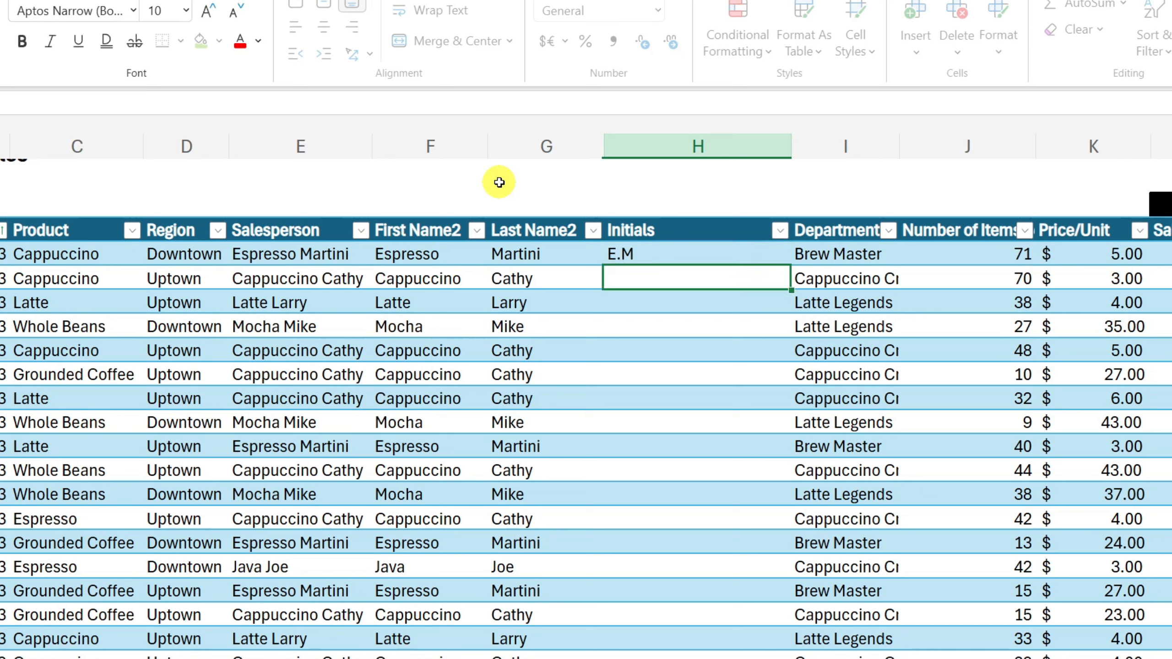
{"action": "type", "text": "C.C"}
{"action": "key", "text": "Return"}
{"action": "type", "text": "L."}
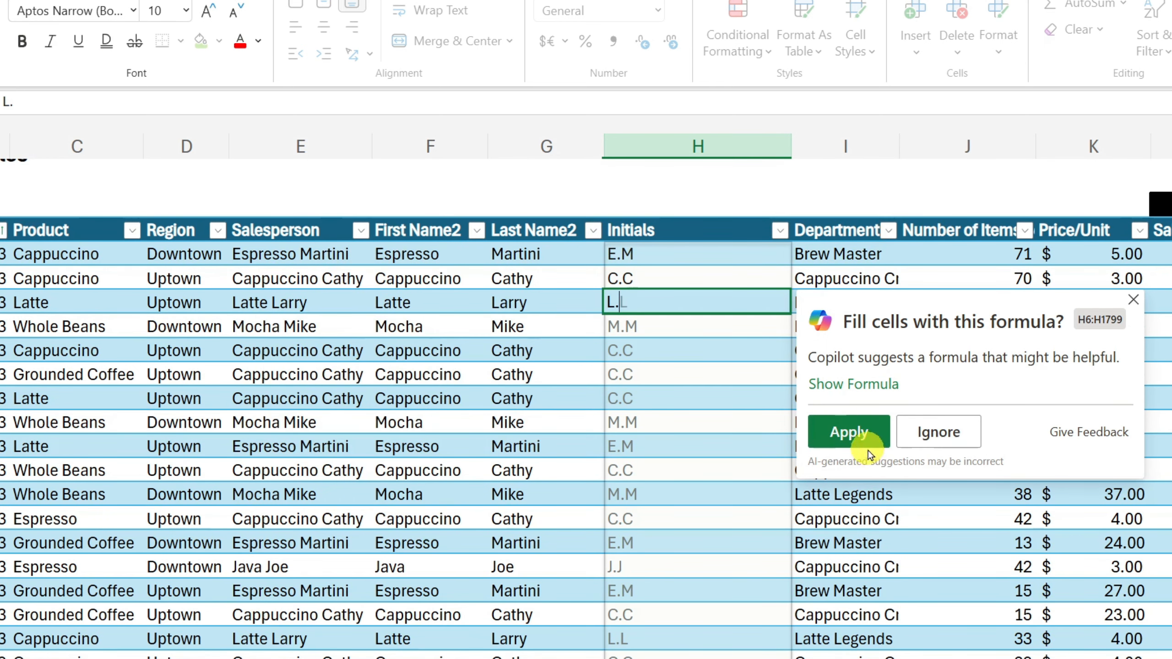
Step: Review Copilot's suggested LEFT formula joining first and last name initials with a period, and apply it to the Initials column
{"action": "left_click", "coordinate": [867, 391]}
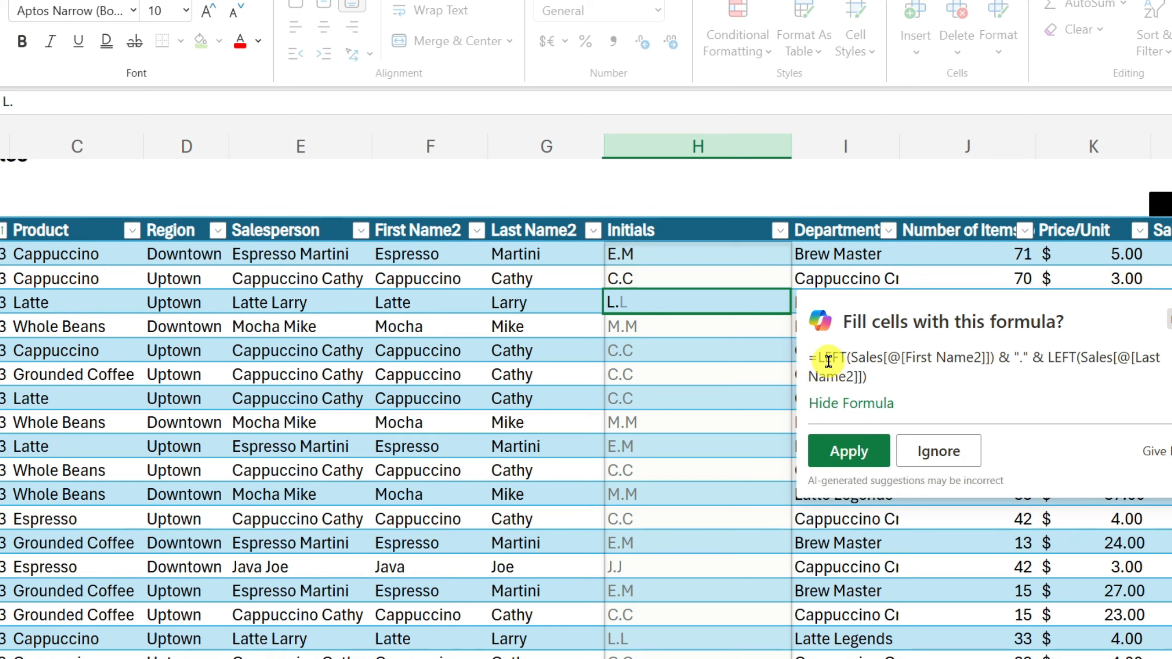
{"action": "left_click_drag", "start_coordinate": [1013, 358], "coordinate": [871, 383]}
{"action": "left_click", "coordinate": [1046, 358]}
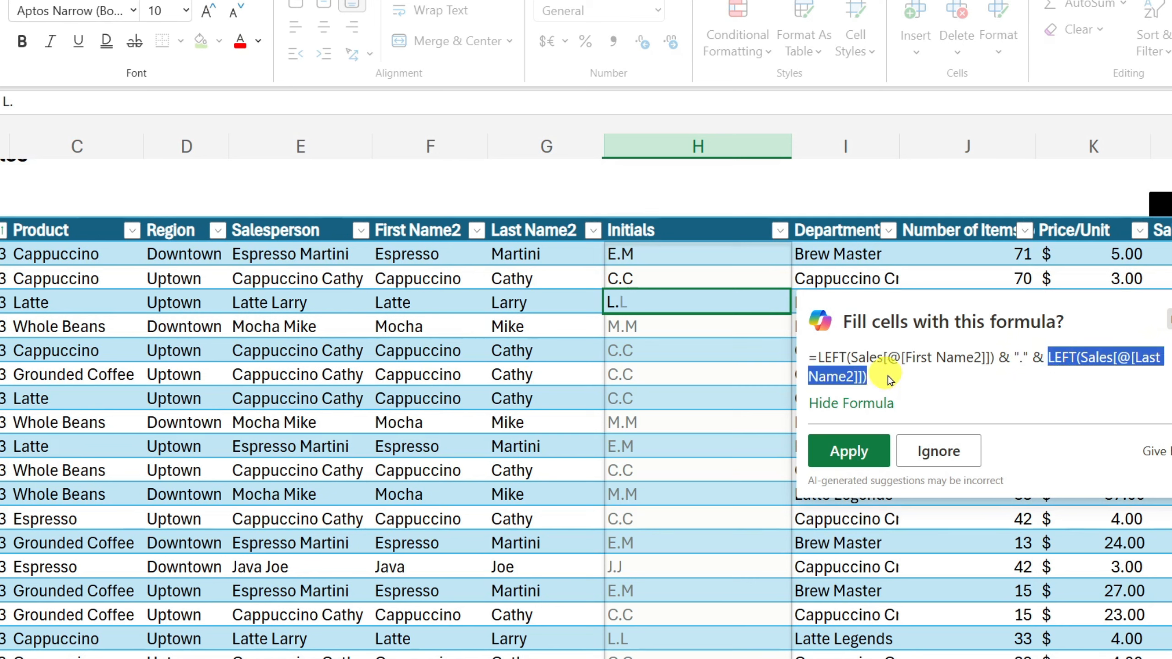
{"action": "left_click", "coordinate": [902, 379]}
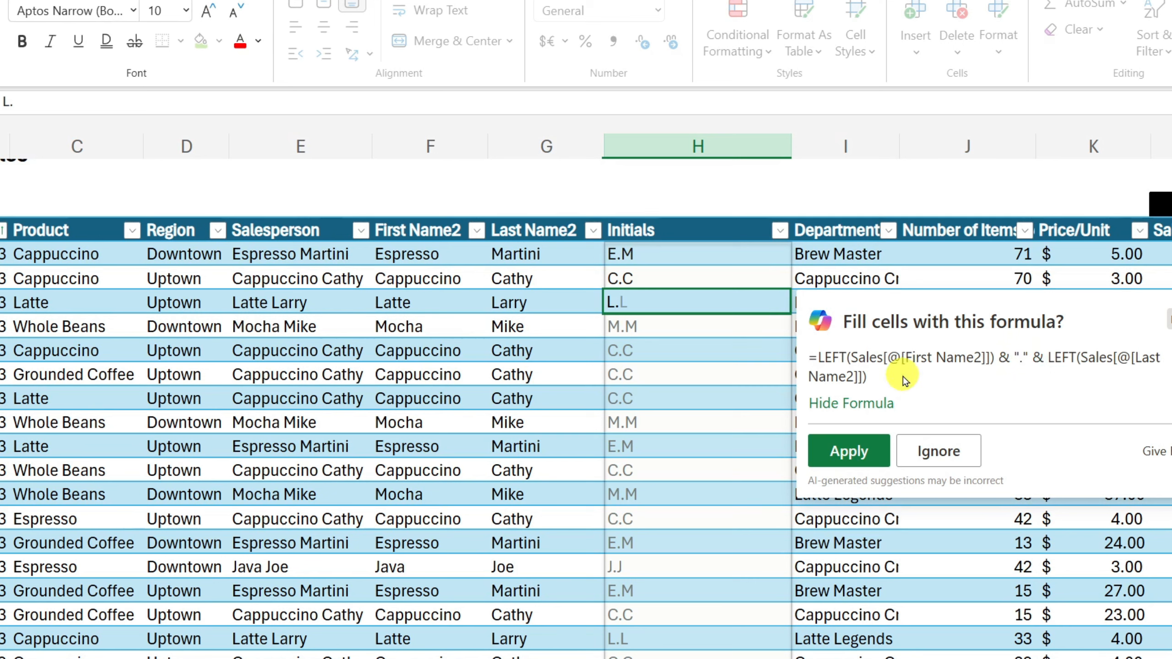
{"action": "left_click", "coordinate": [861, 455]}
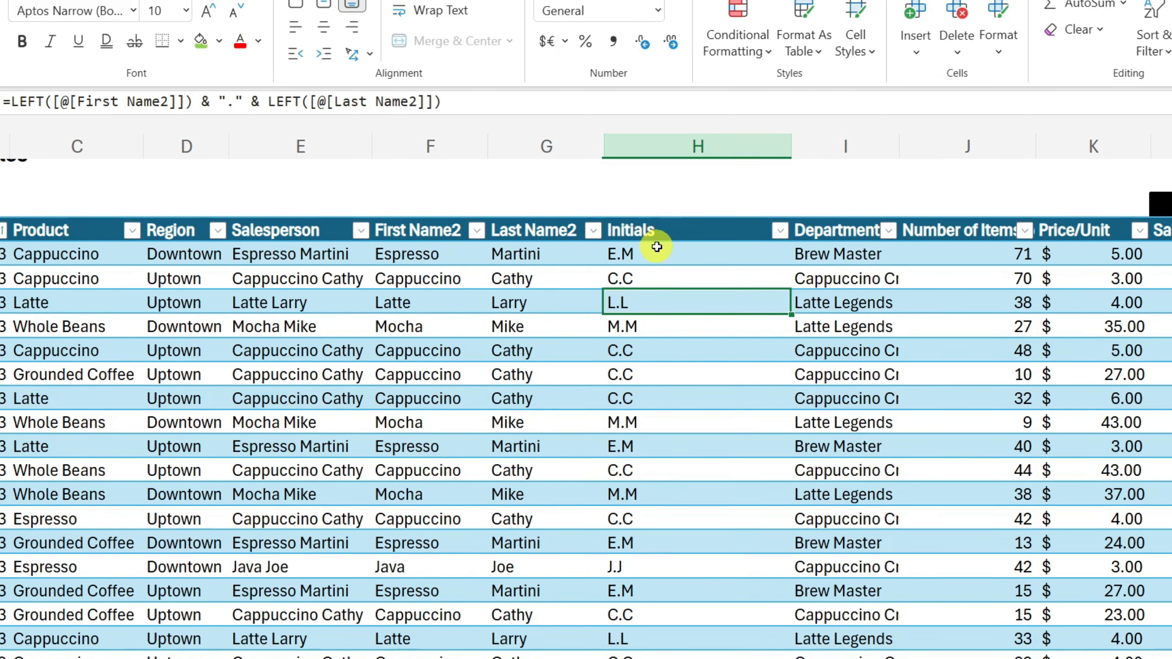
{"action": "left_click_drag", "start_coordinate": [657, 247], "coordinate": [672, 545]}
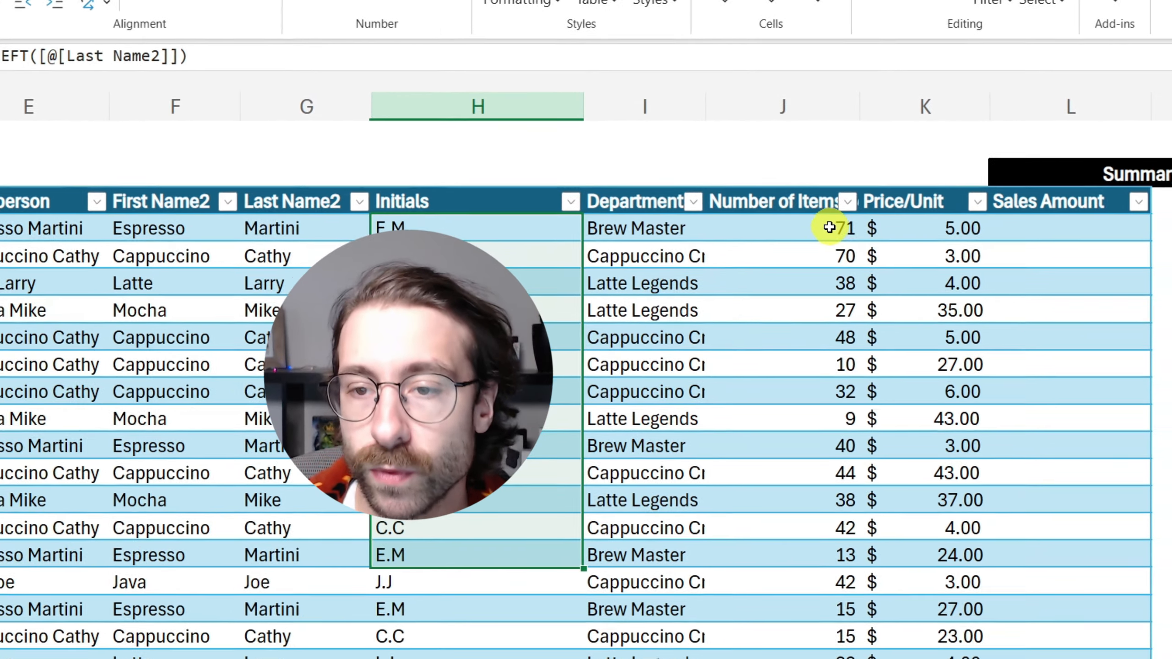
Step: Examine the Number of Items Sold Daily and Price/Unit columns, comparing their headers and first-row values
{"action": "left_click", "coordinate": [1030, 259]}
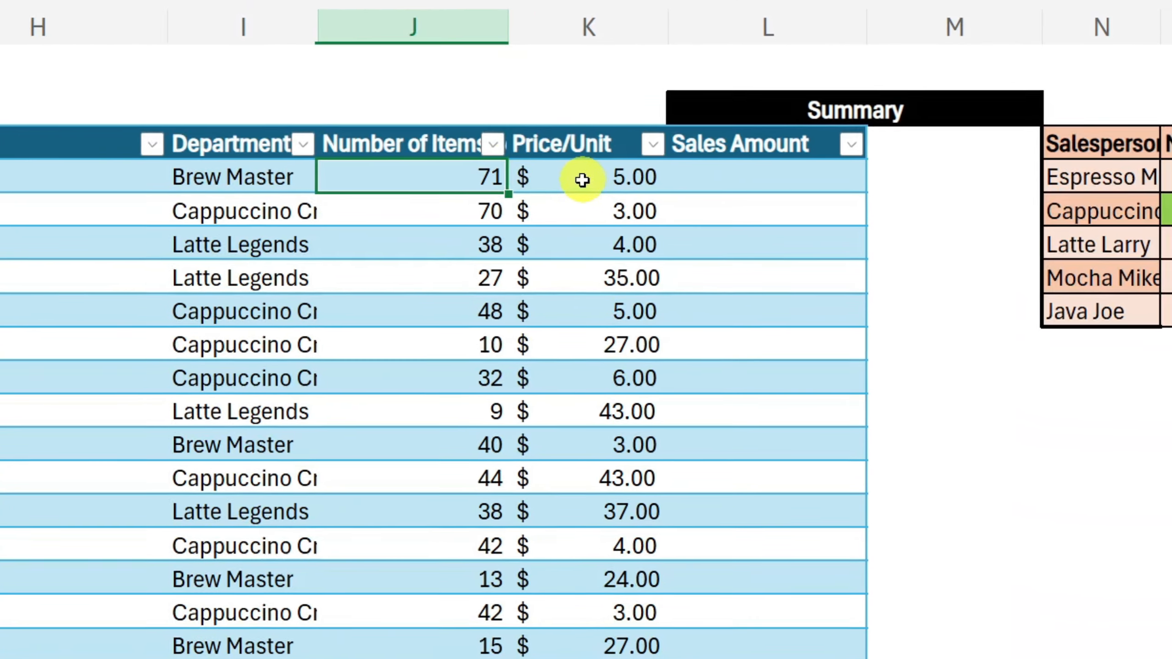
{"action": "left_click", "coordinate": [622, 172]}
{"action": "left_click_drag", "start_coordinate": [685, 69], "coordinate": [696, 70]}
{"action": "left_click_drag", "start_coordinate": [493, 24], "coordinate": [495, 24]}
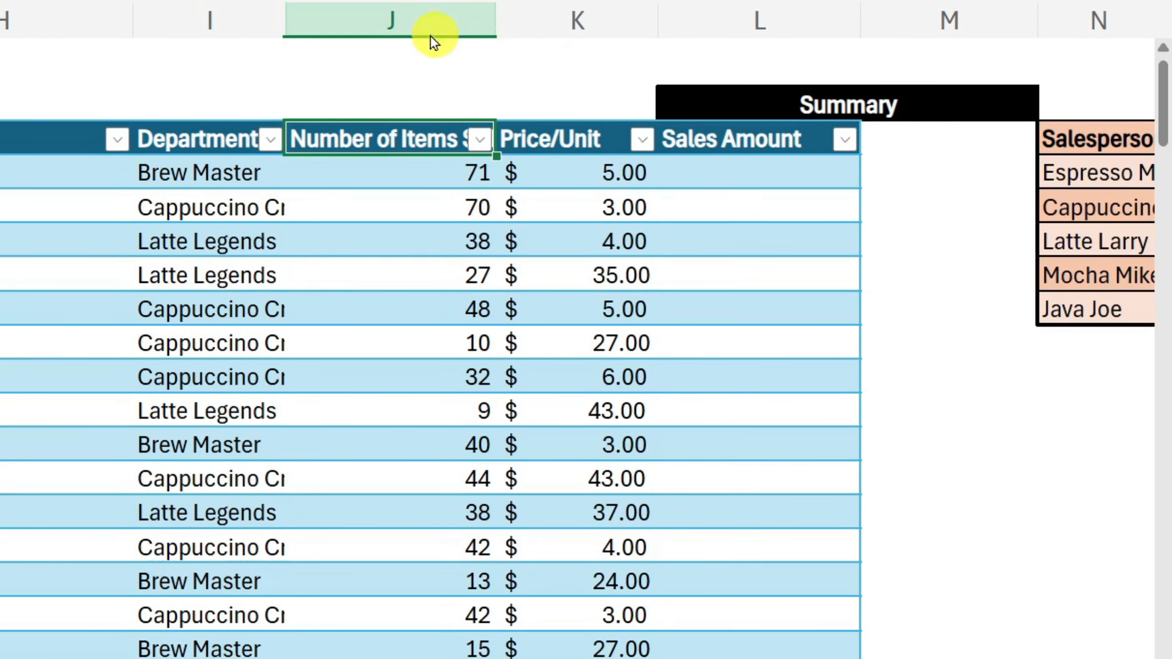
{"action": "left_click", "coordinate": [589, 147]}
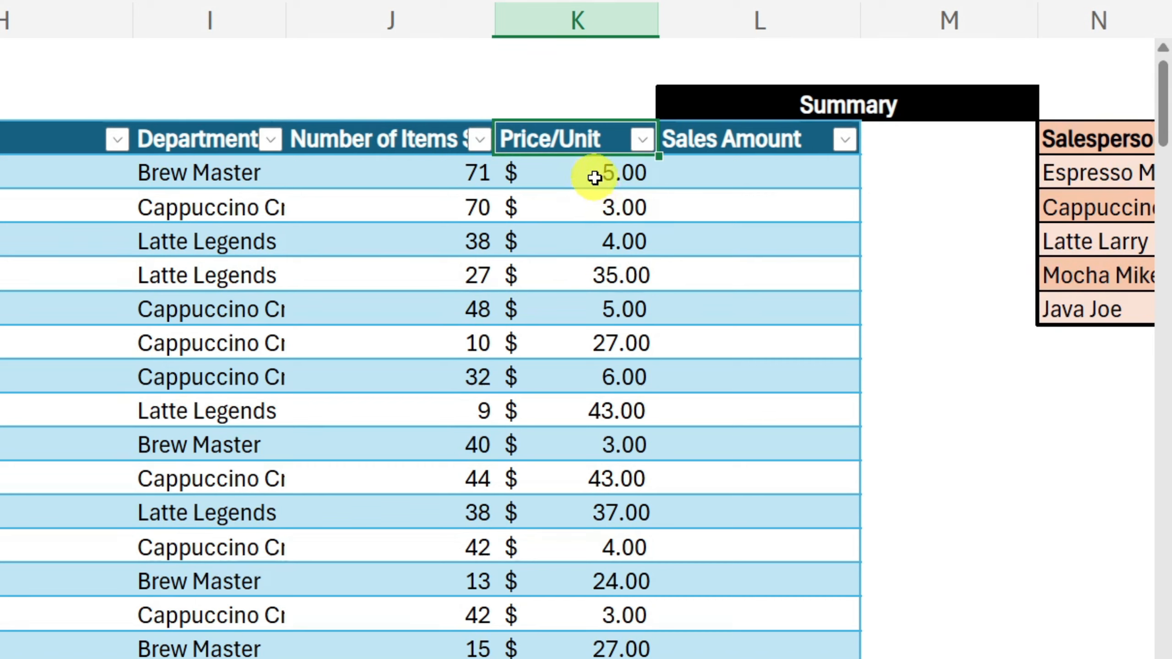
{"action": "left_click", "coordinate": [602, 169]}
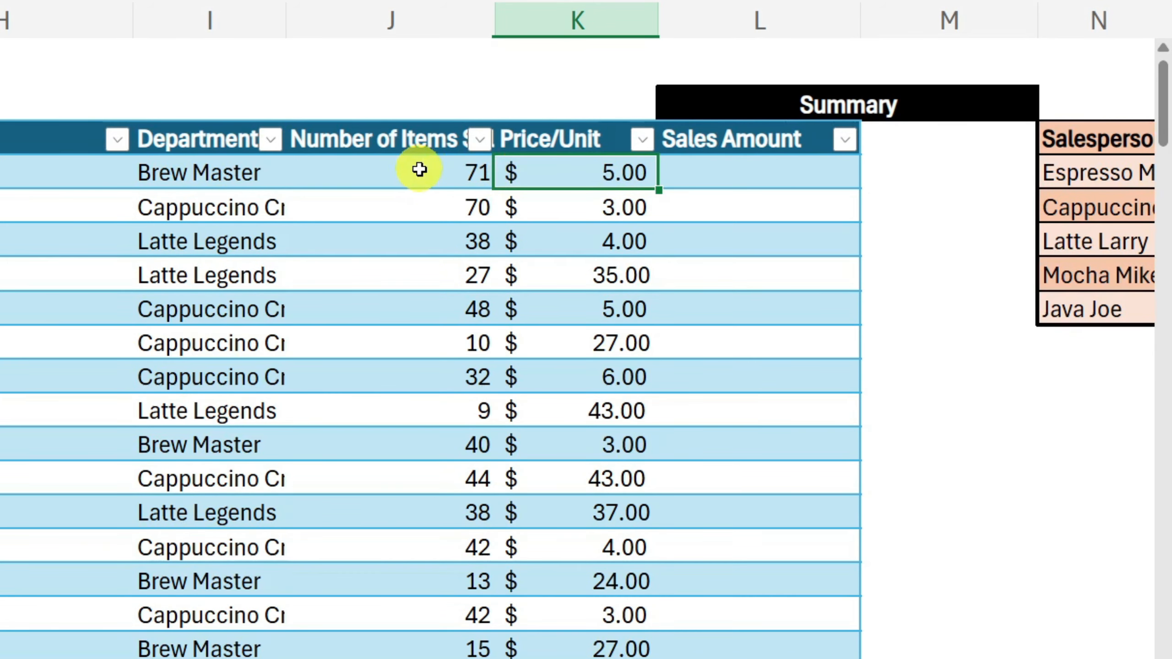
{"action": "left_click", "coordinate": [488, 170]}
{"action": "left_click", "coordinate": [583, 177]}
Step: Enter 355 and 210 in the first two Sales Amount cells and start the third with 1
{"action": "left_click", "coordinate": [722, 170]}
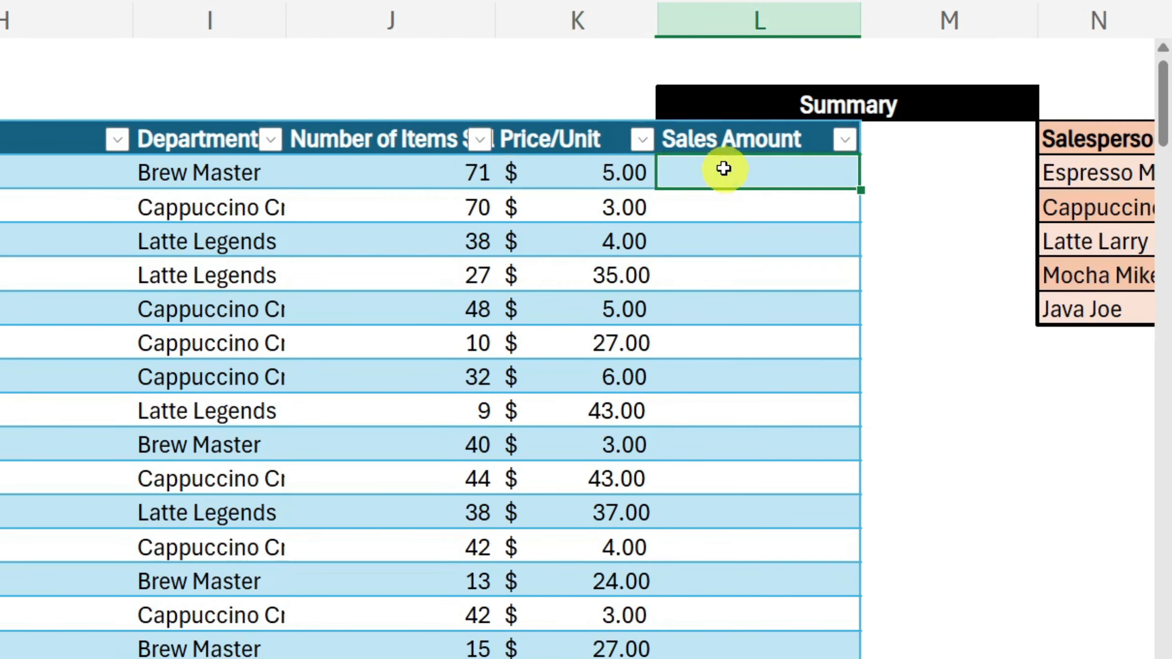
{"action": "type", "text": "355"}
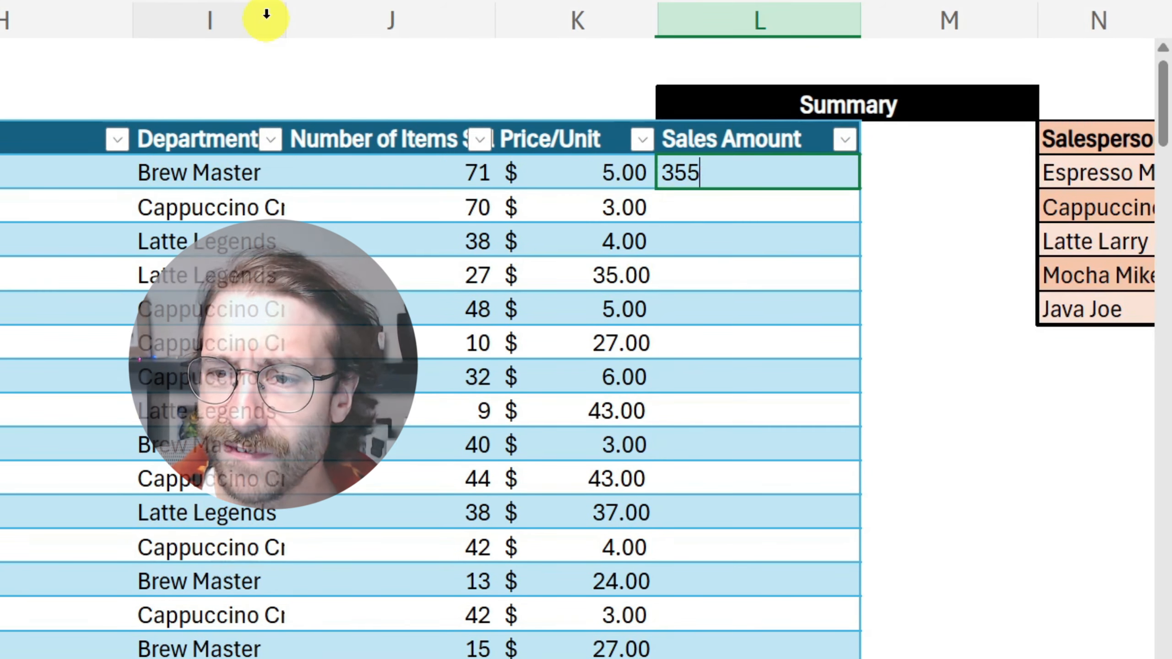
{"action": "key", "text": "Return"}
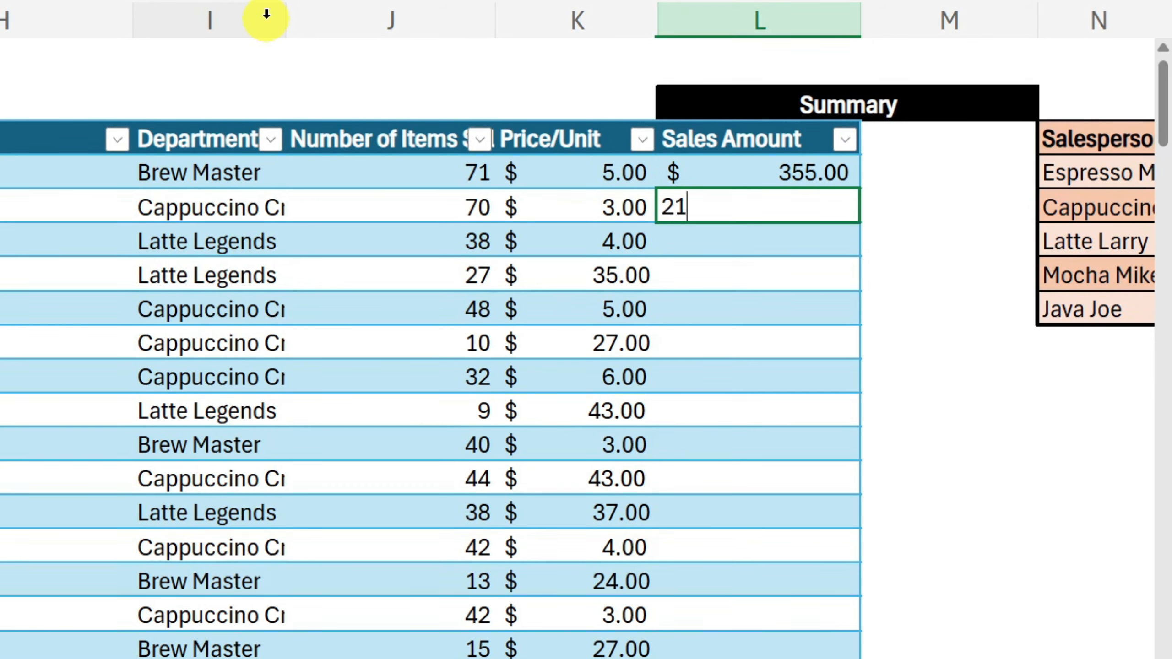
{"action": "key", "text": "Return"}
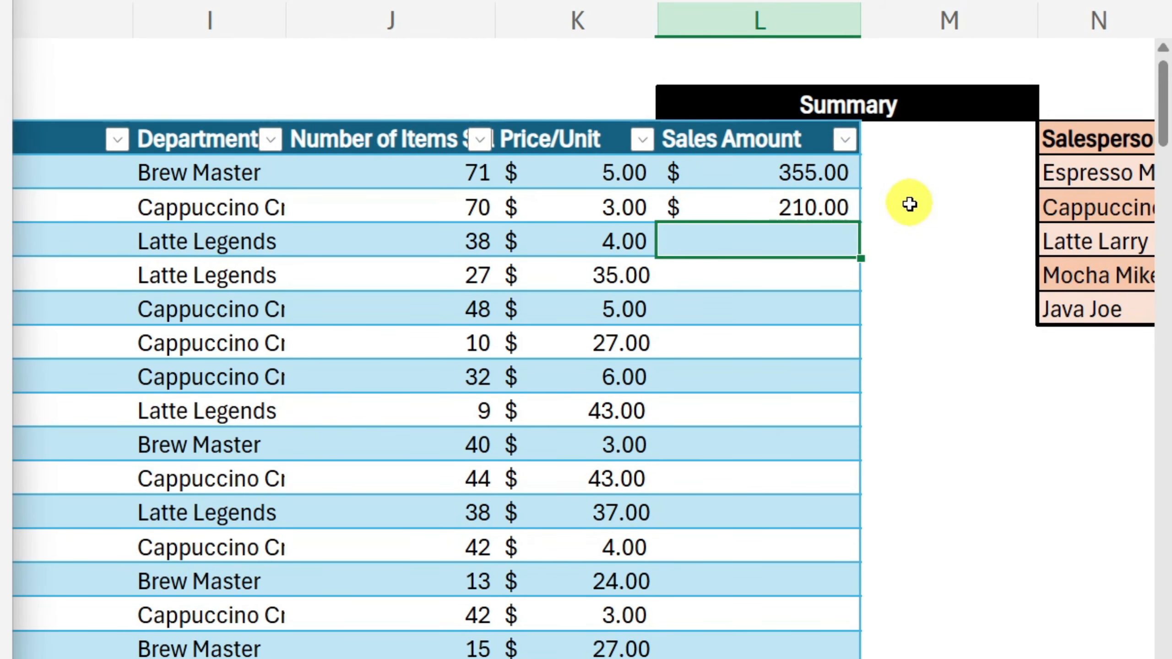
{"action": "type", "text": "152"}
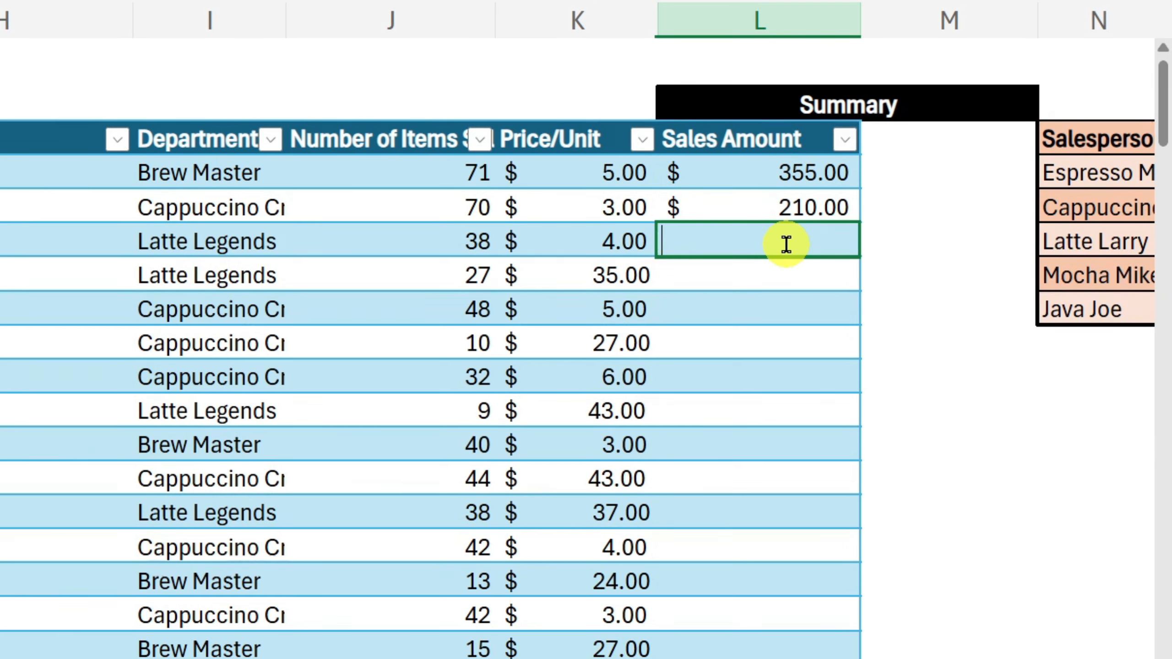
{"action": "type", "text": "1"}
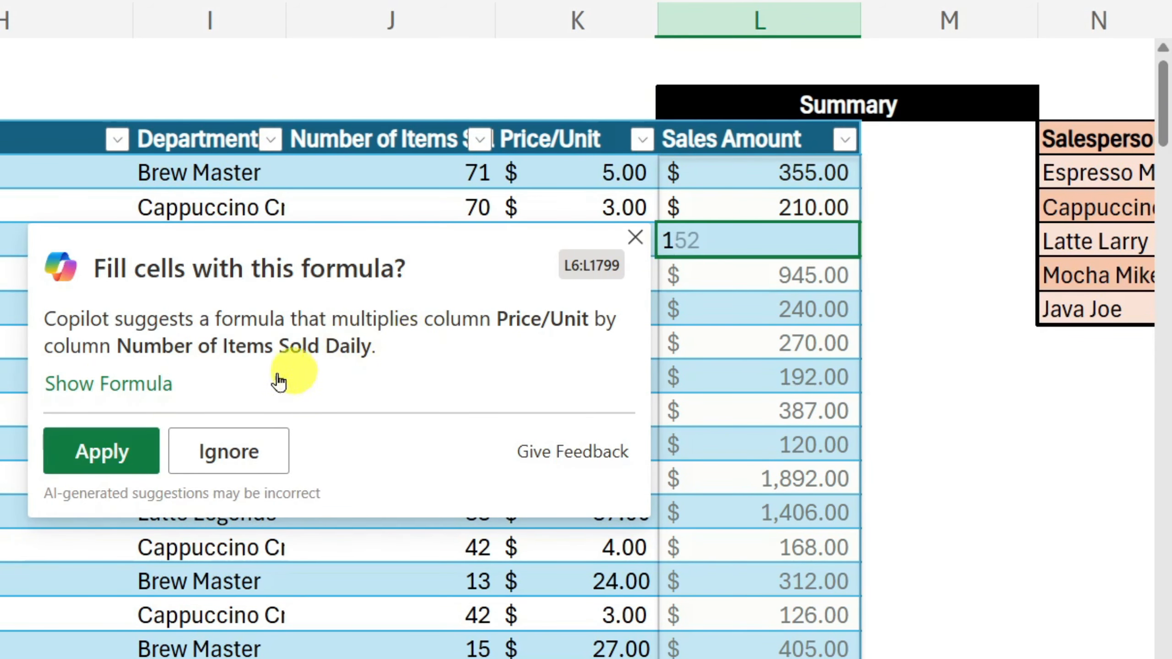
Step: Review Copilot's suggested formula multiplying Price/Unit by Number of Items Sold Daily, and apply it to the Sales Amount column
{"action": "left_click", "coordinate": [138, 390]}
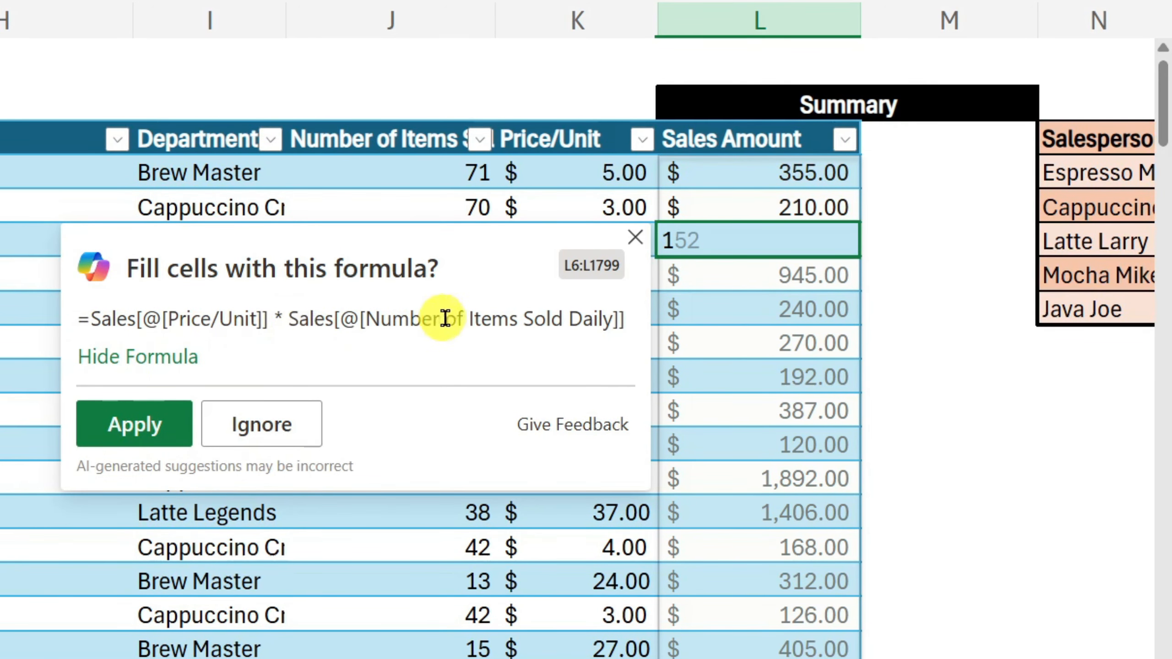
{"action": "left_click", "coordinate": [166, 441]}
{"action": "left_click", "coordinate": [812, 479]}
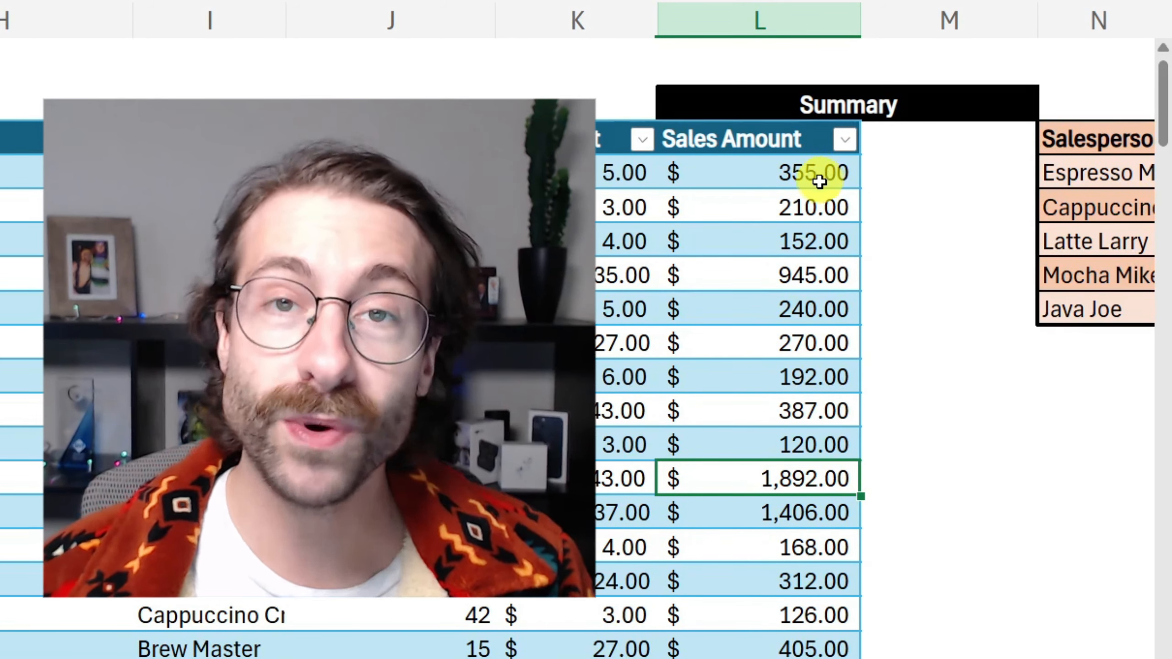
{"action": "left_click", "coordinate": [819, 183]}
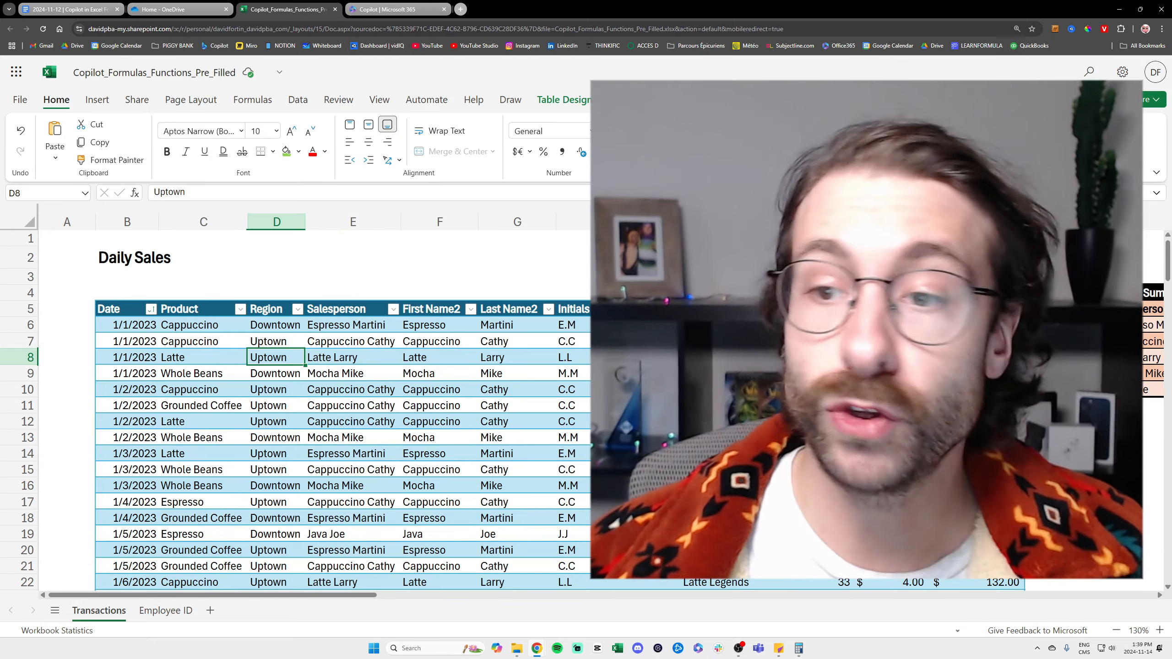
Step: Examine the Salesperson column of the Daily Sales table on the Transactions sheet
{"action": "left_click", "coordinate": [974, 309]}
{"action": "left_click", "coordinate": [388, 357]}
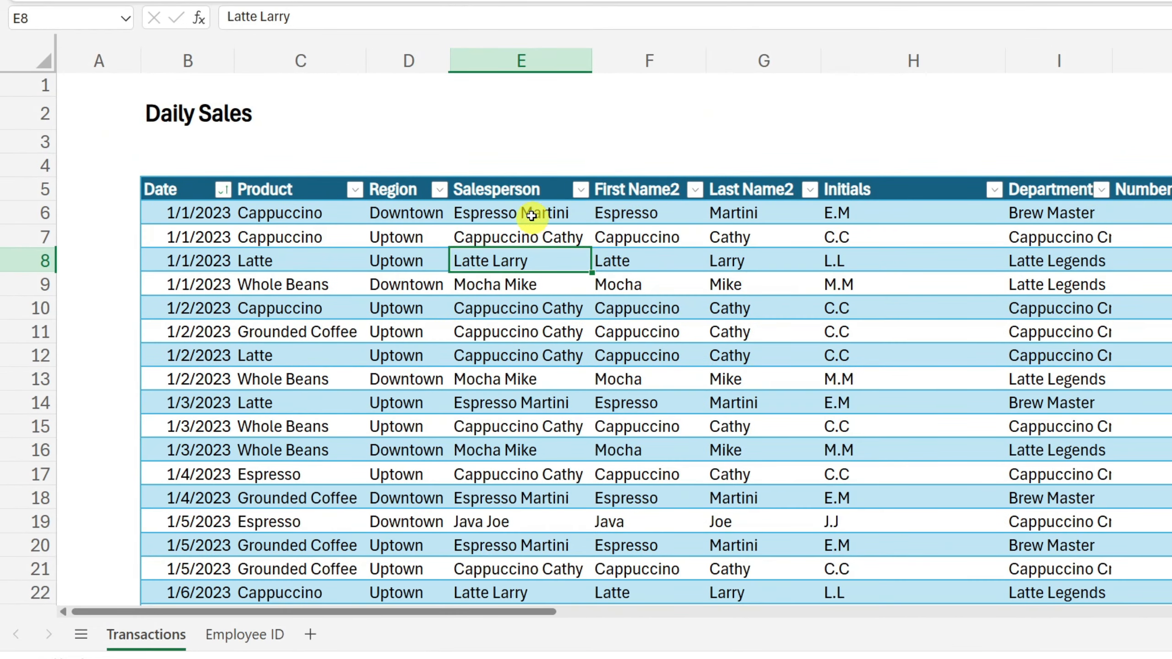
{"action": "left_click", "coordinate": [356, 309]}
{"action": "left_click_drag", "start_coordinate": [525, 191], "coordinate": [535, 448]}
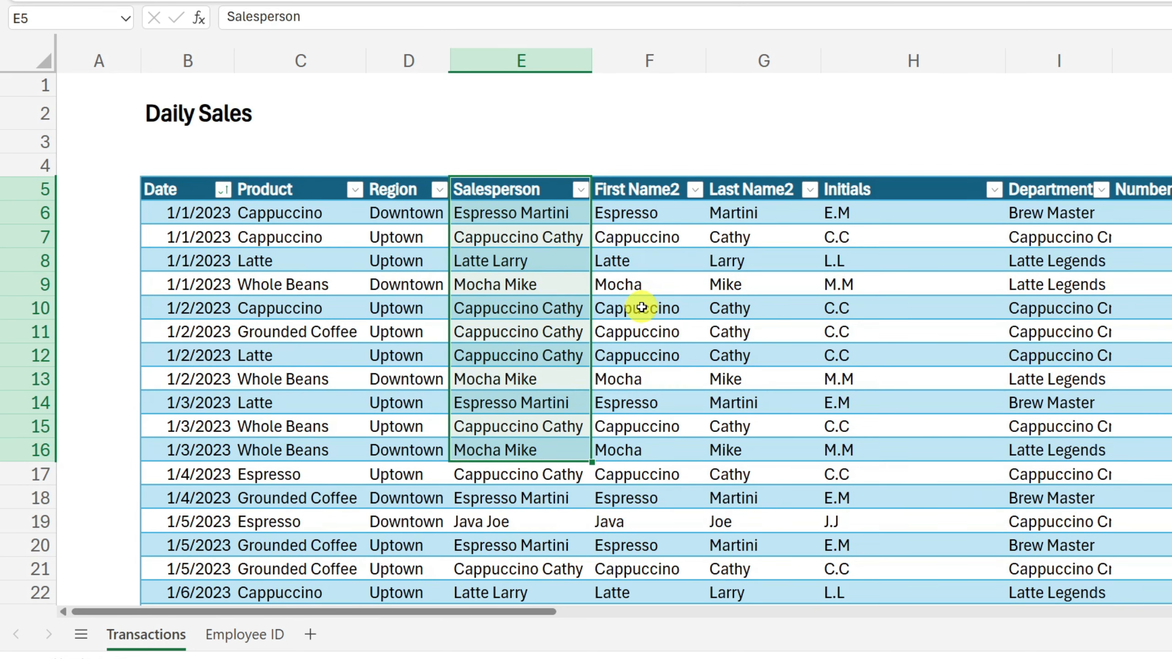
{"action": "left_click", "coordinate": [512, 59]}
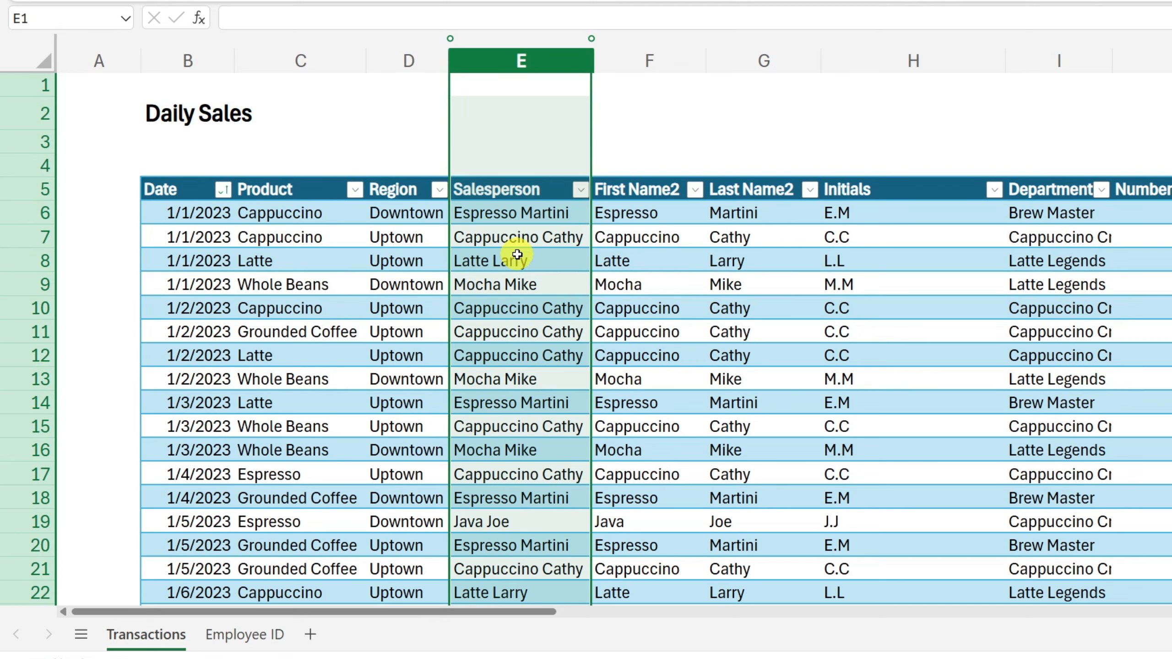
Step: Switch to the Employee ID sheet and examine its Salesperson and Employee_ID columns
{"action": "left_click", "coordinate": [261, 635]}
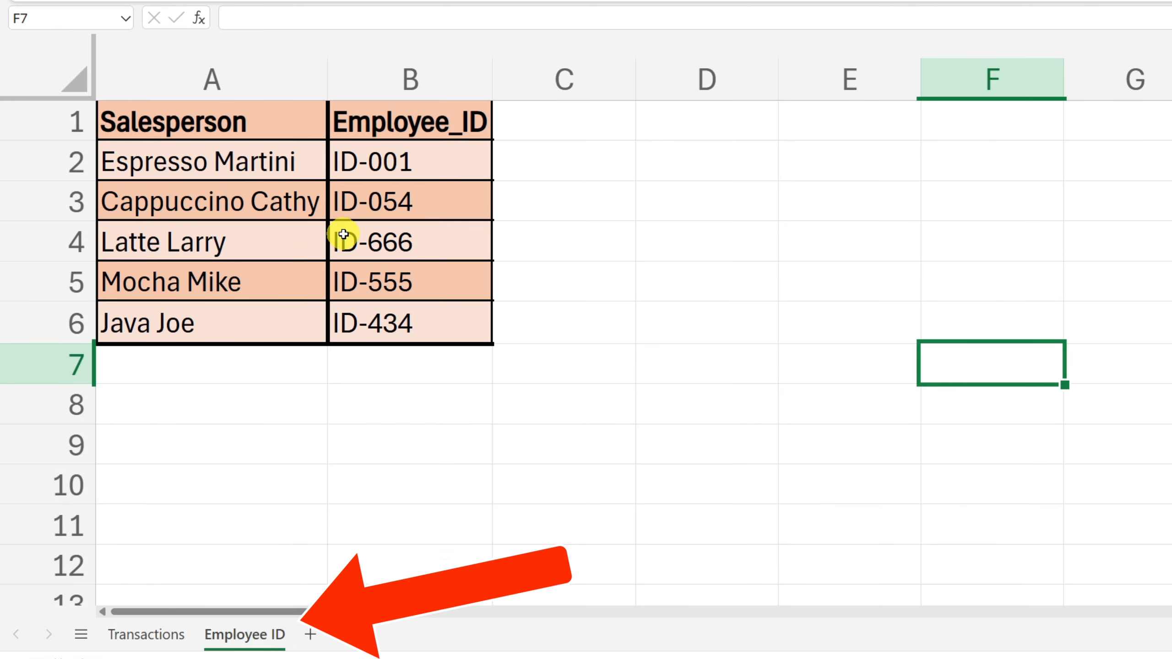
{"action": "left_click", "coordinate": [570, 188]}
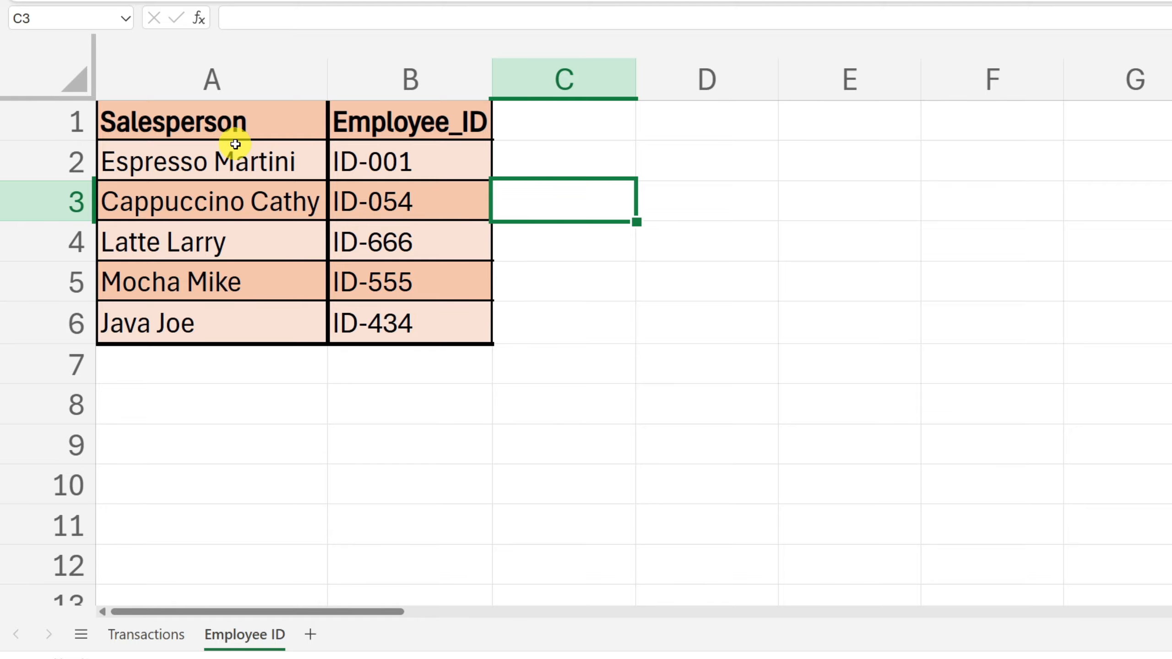
{"action": "left_click_drag", "start_coordinate": [244, 129], "coordinate": [439, 319]}
{"action": "left_click", "coordinate": [654, 308]}
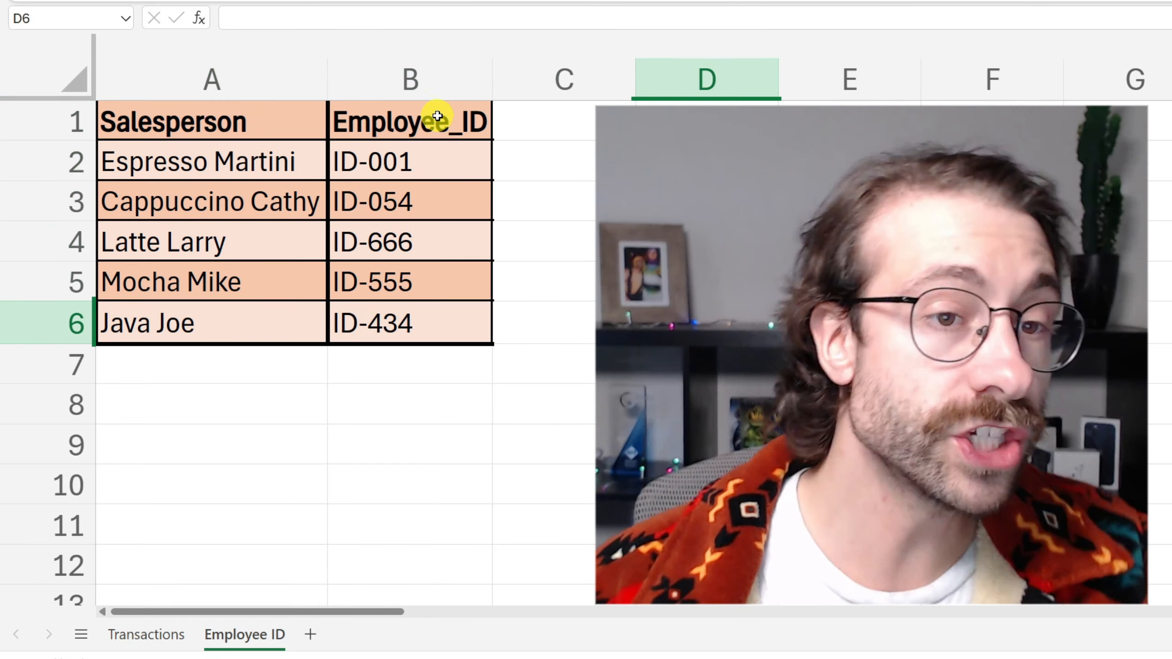
{"action": "left_click_drag", "start_coordinate": [436, 118], "coordinate": [444, 320]}
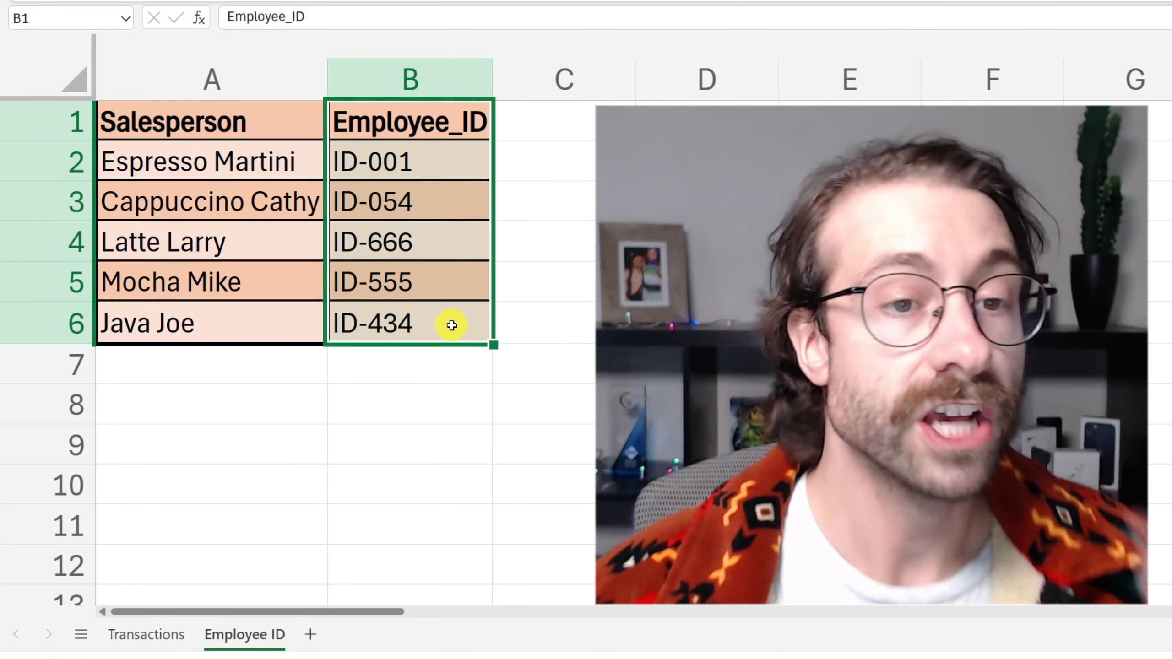
{"action": "left_click", "coordinate": [446, 331]}
Step: Convert the range A1:B6 on the Employee ID sheet into a table with headers
{"action": "left_click_drag", "start_coordinate": [446, 330], "coordinate": [178, 102]}
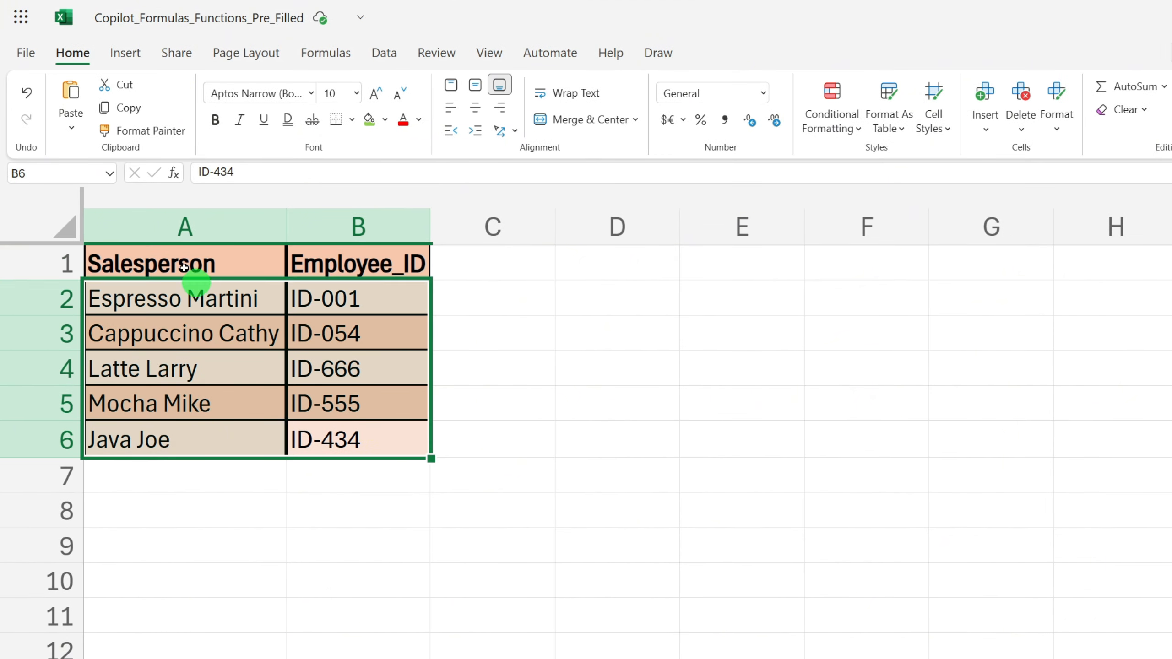
{"action": "left_click", "coordinate": [126, 55]}
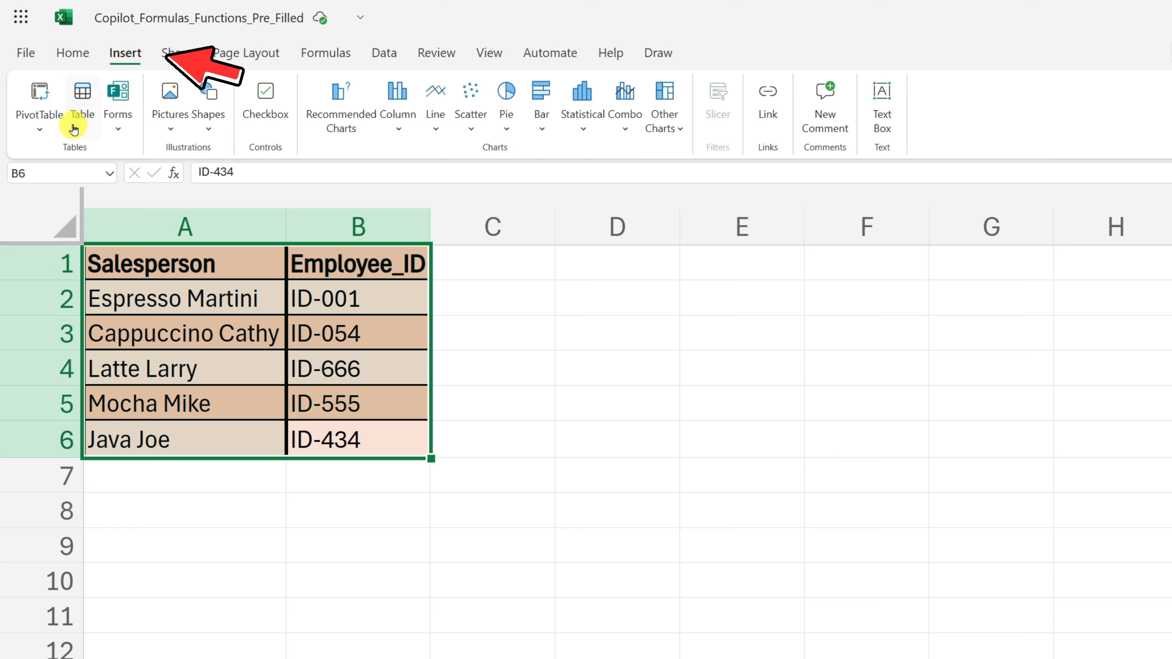
{"action": "left_click", "coordinate": [89, 102]}
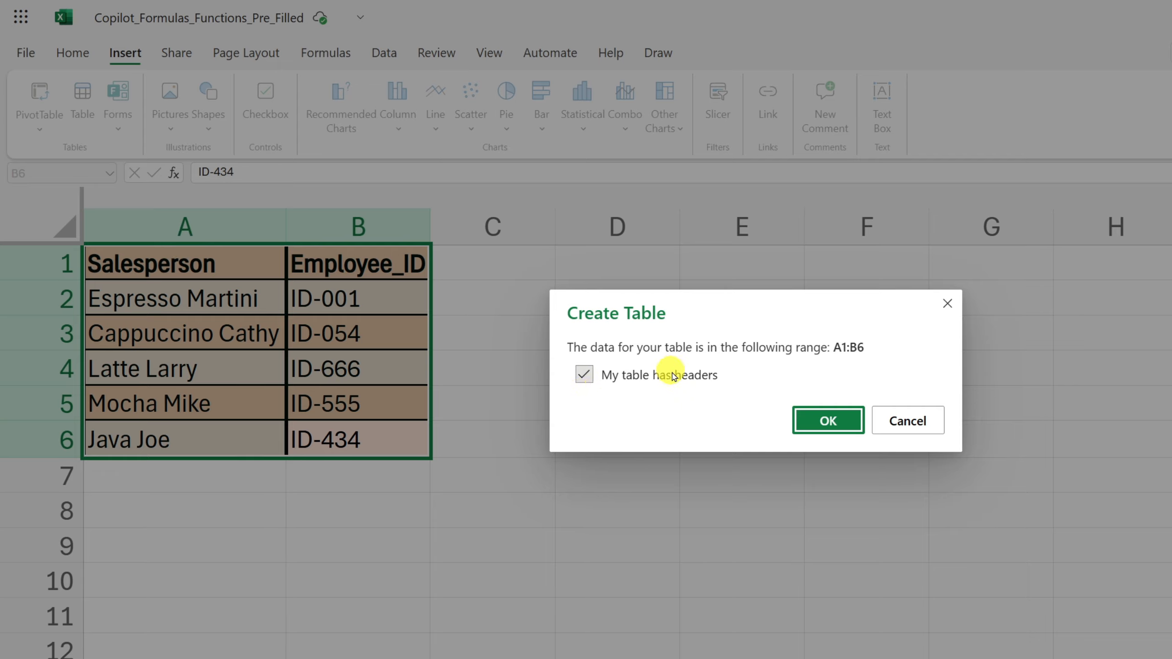
{"action": "left_click", "coordinate": [826, 421]}
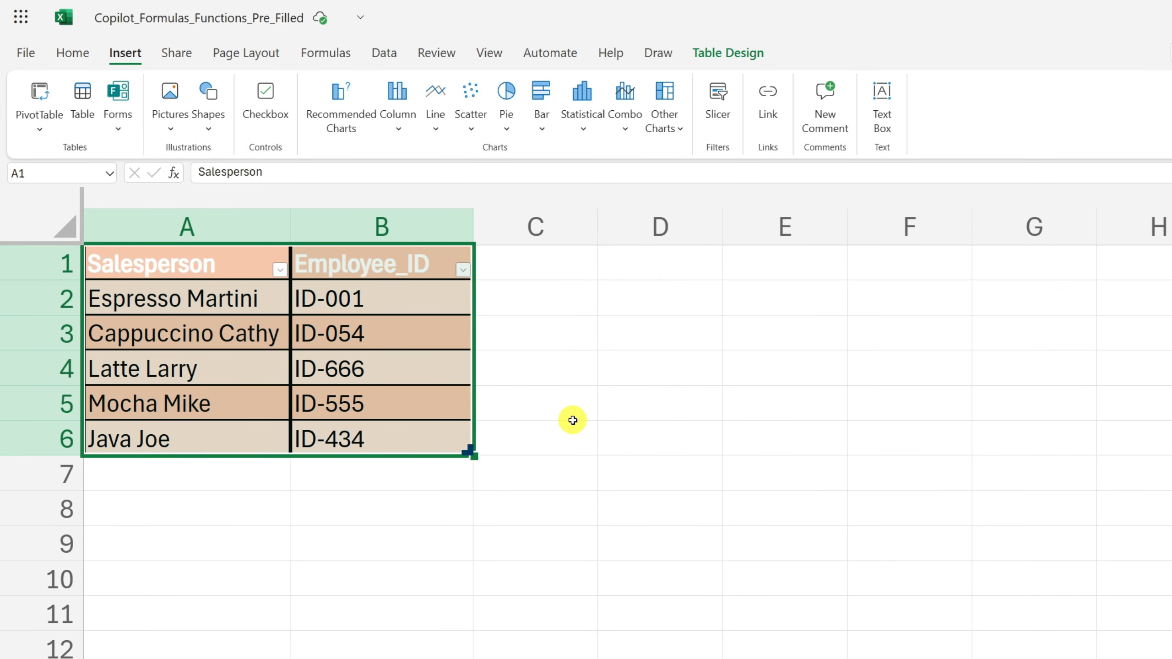
Step: Rename the new salesperson ID table as EmployeeTABLE
{"action": "left_click", "coordinate": [751, 59]}
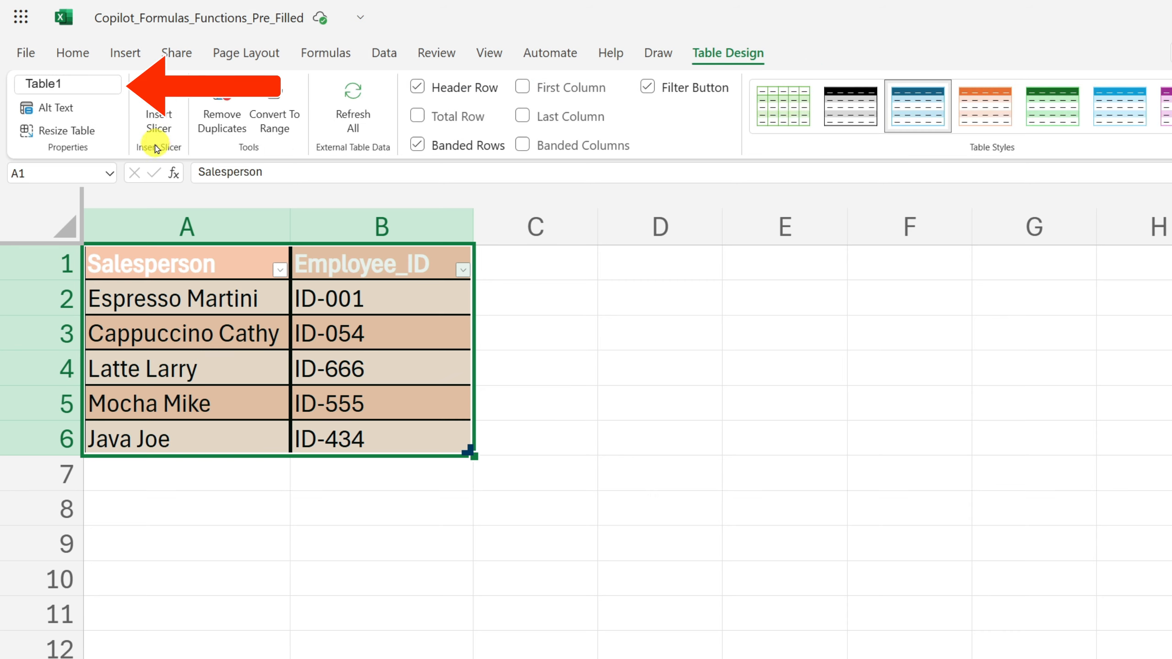
{"action": "left_click", "coordinate": [94, 84]}
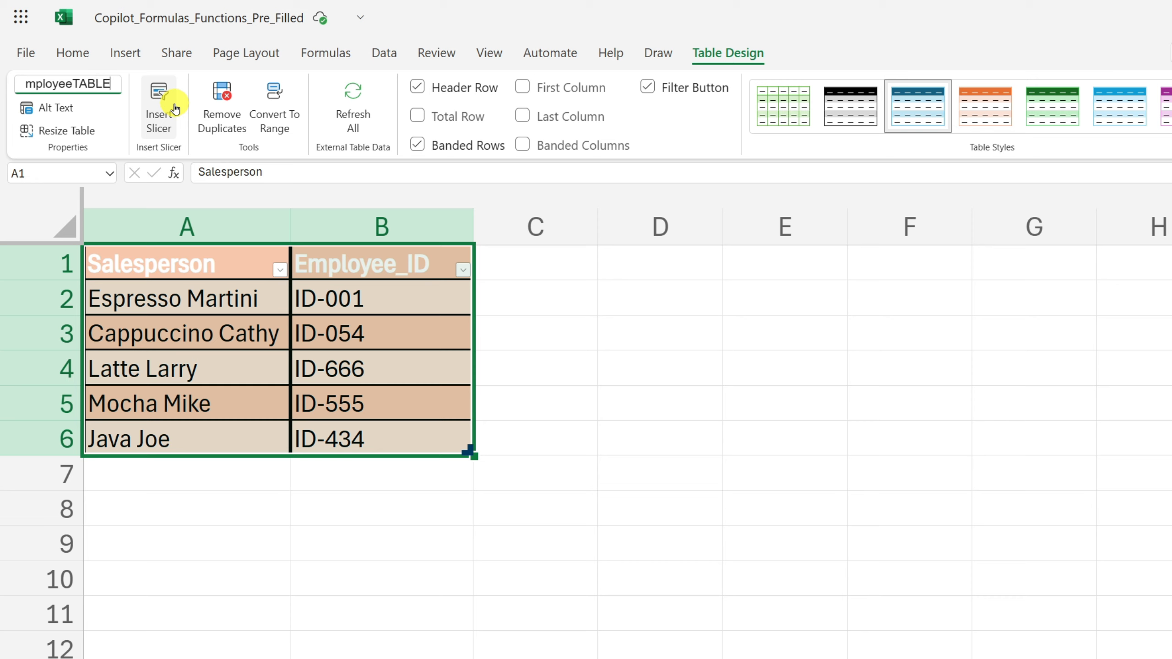
{"action": "key", "text": "Return"}
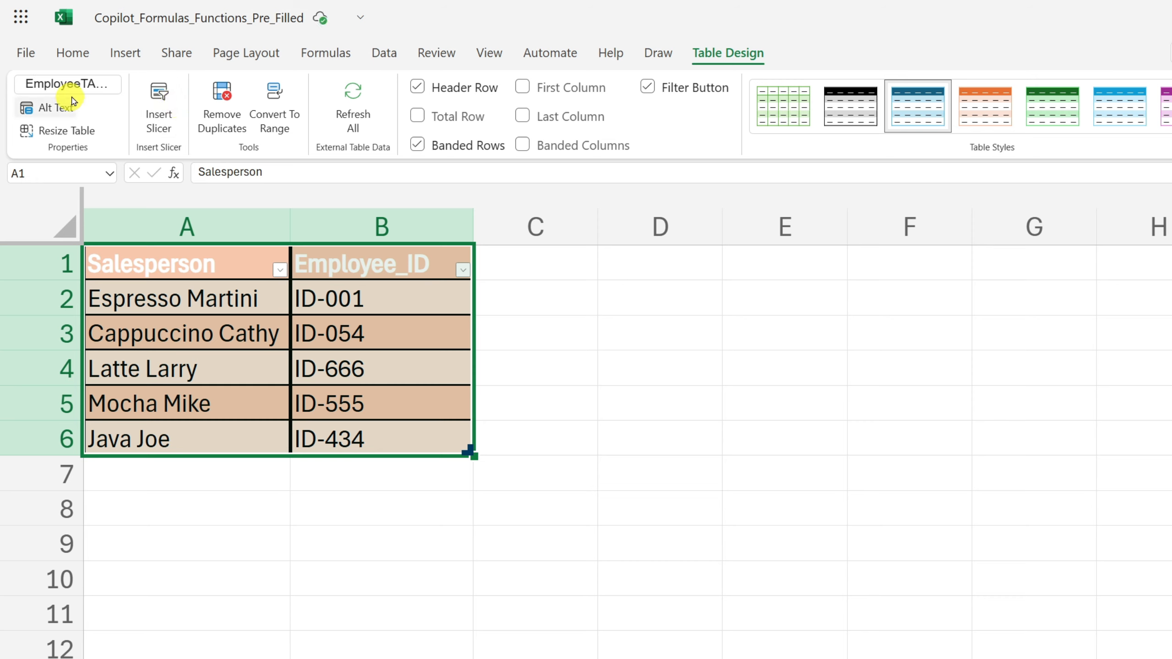